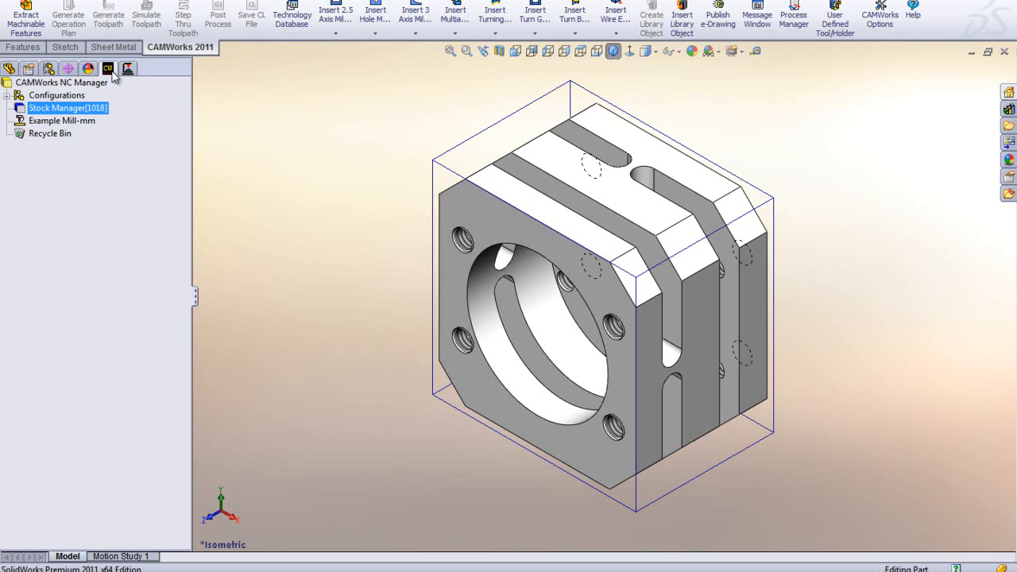
Step: Examine the part's slots, bore and tapped holes from all sides, and review its modelling features
{"action": "middle_click_drag", "start_coordinate": [317, 311], "coordinate": [387, 130]}
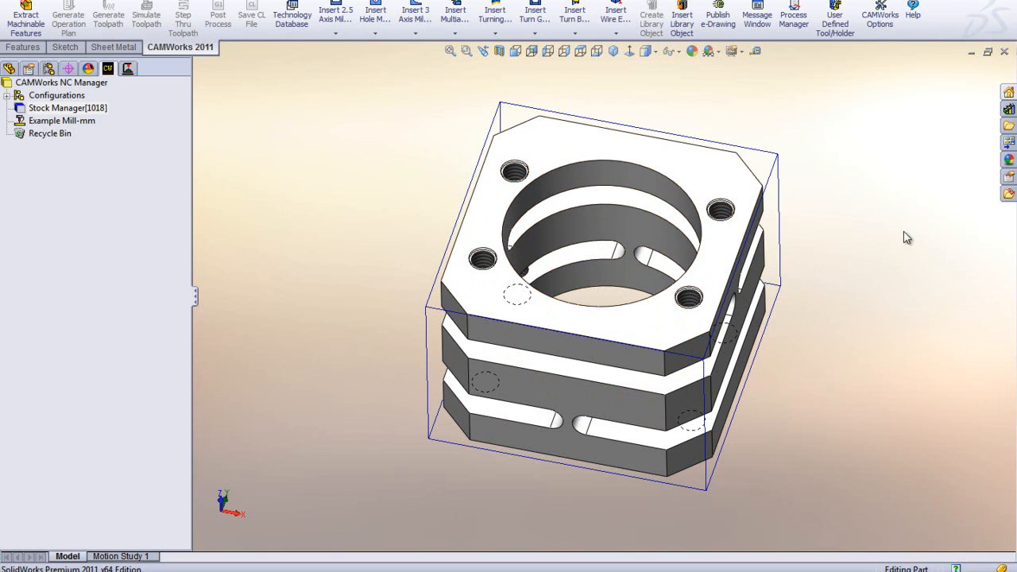
{"action": "middle_click_drag", "start_coordinate": [913, 230], "coordinate": [690, 95]}
{"action": "middle_click_drag", "start_coordinate": [696, 211], "coordinate": [693, 136]}
{"action": "middle_click_drag", "start_coordinate": [718, 243], "coordinate": [722, 288]}
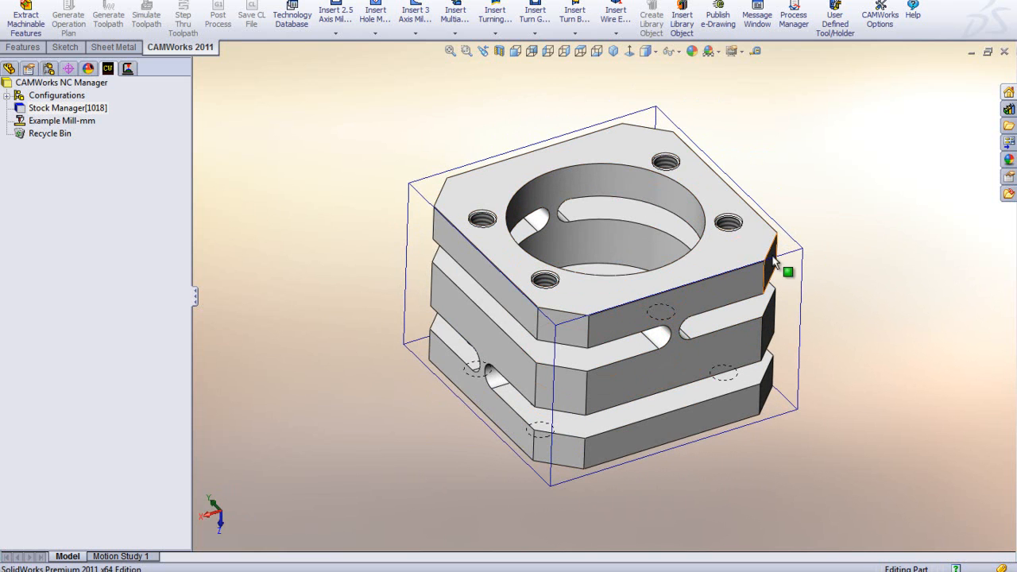
{"action": "middle_click_drag", "start_coordinate": [578, 432], "coordinate": [736, 375]}
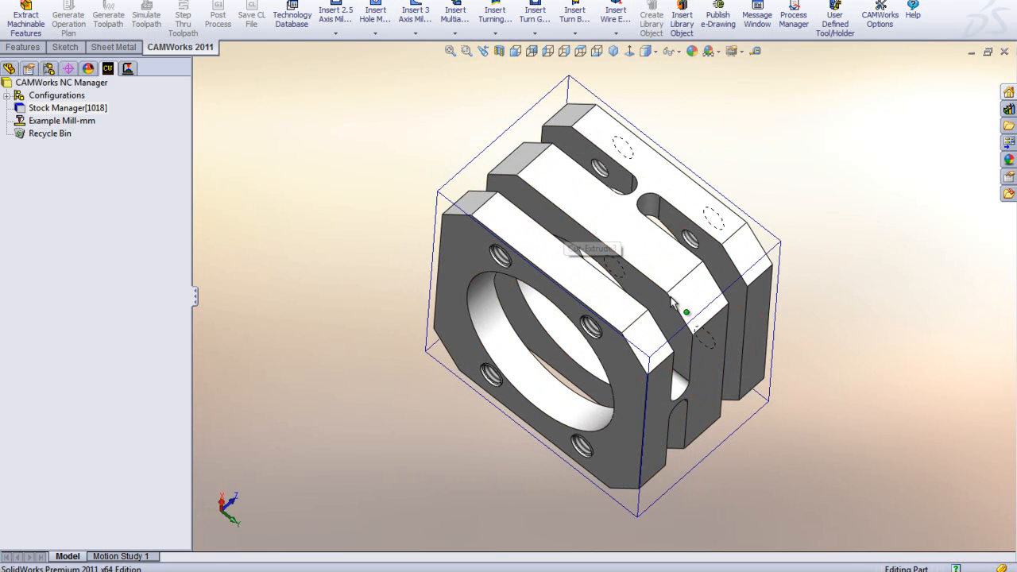
{"action": "middle_click_drag", "start_coordinate": [661, 291], "coordinate": [598, 112]}
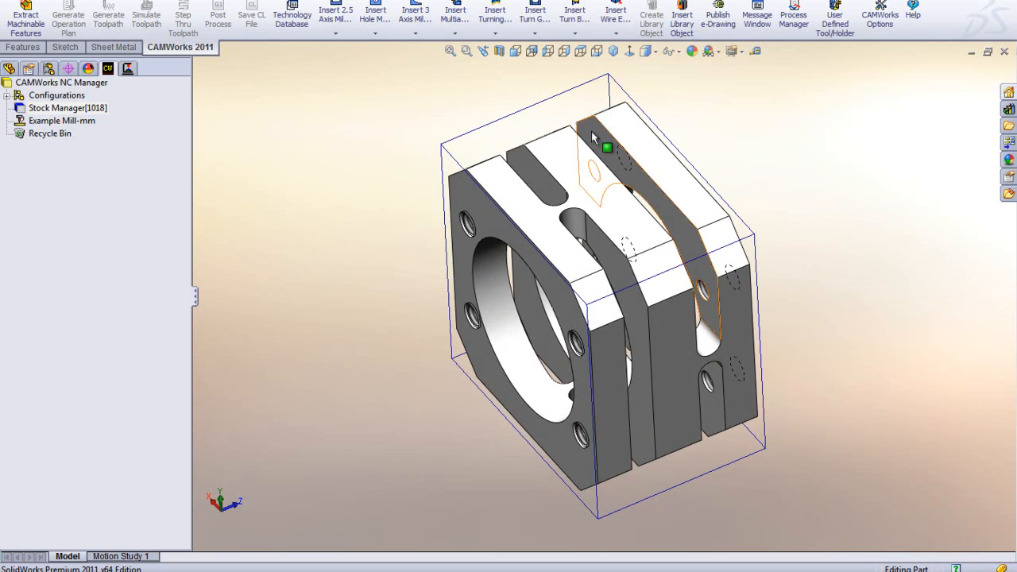
{"action": "middle_click_drag", "start_coordinate": [664, 314], "coordinate": [604, 195]}
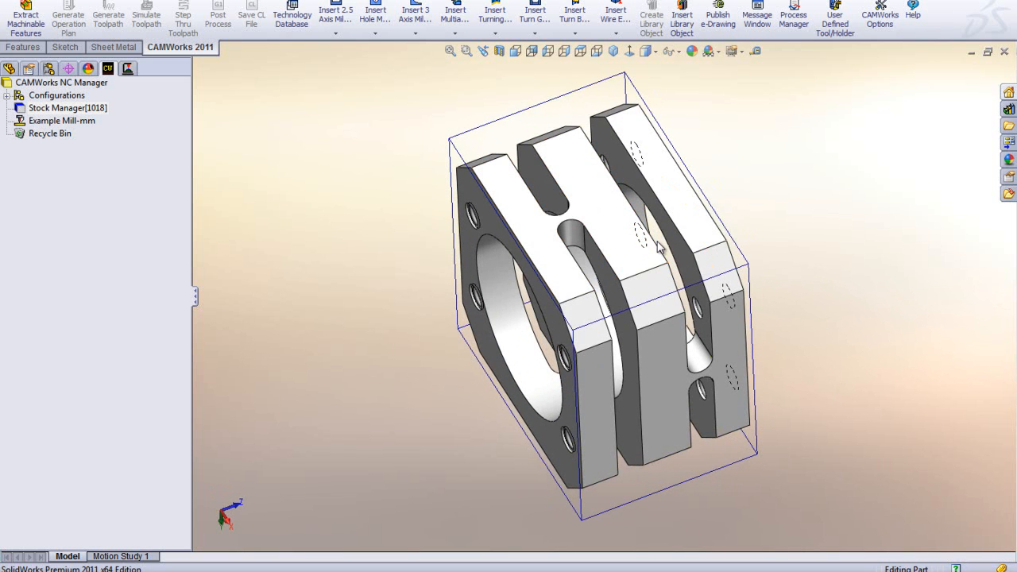
{"action": "left_click", "coordinate": [614, 51]}
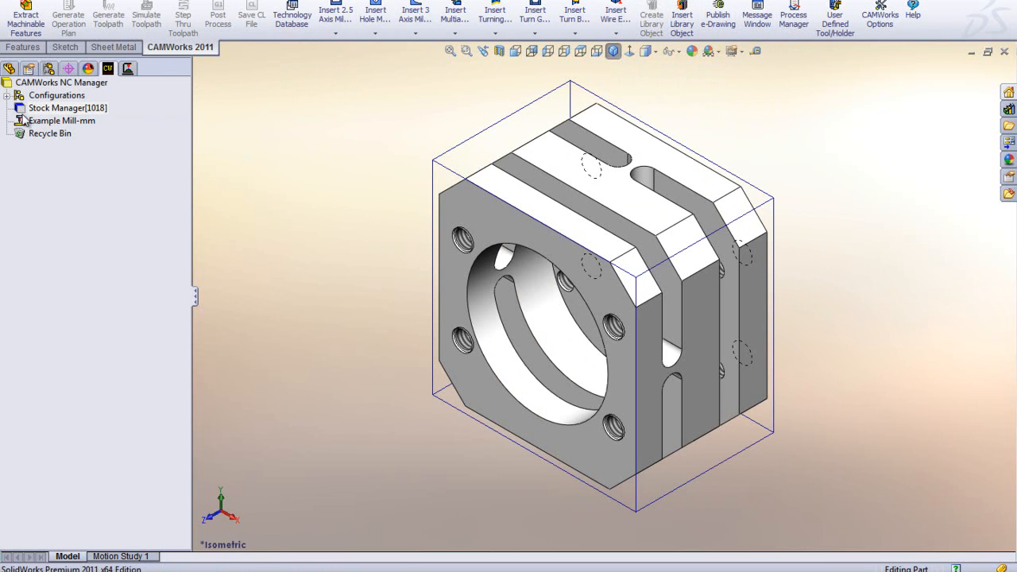
{"action": "left_click", "coordinate": [110, 72]}
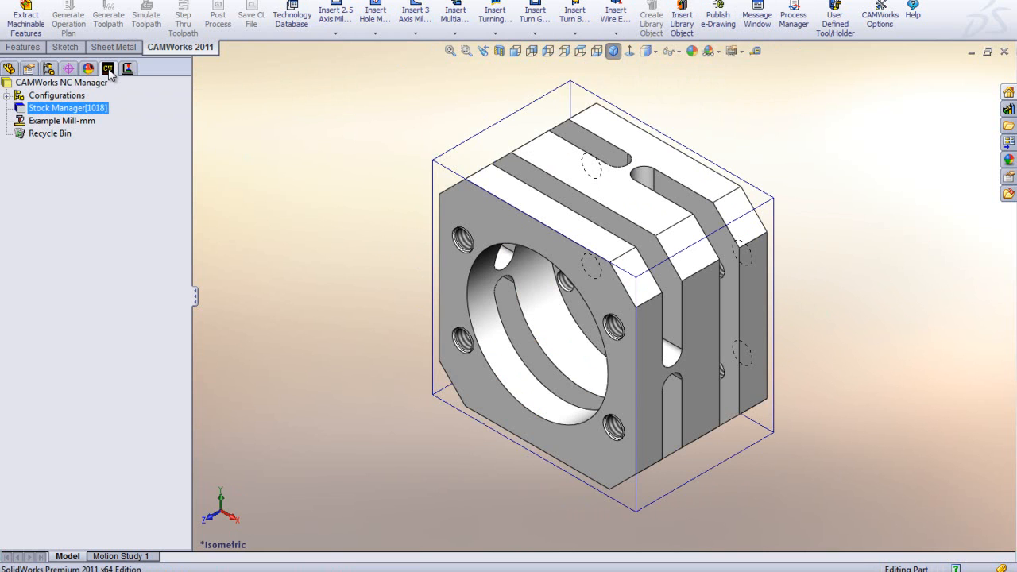
{"action": "left_click", "coordinate": [8, 69]}
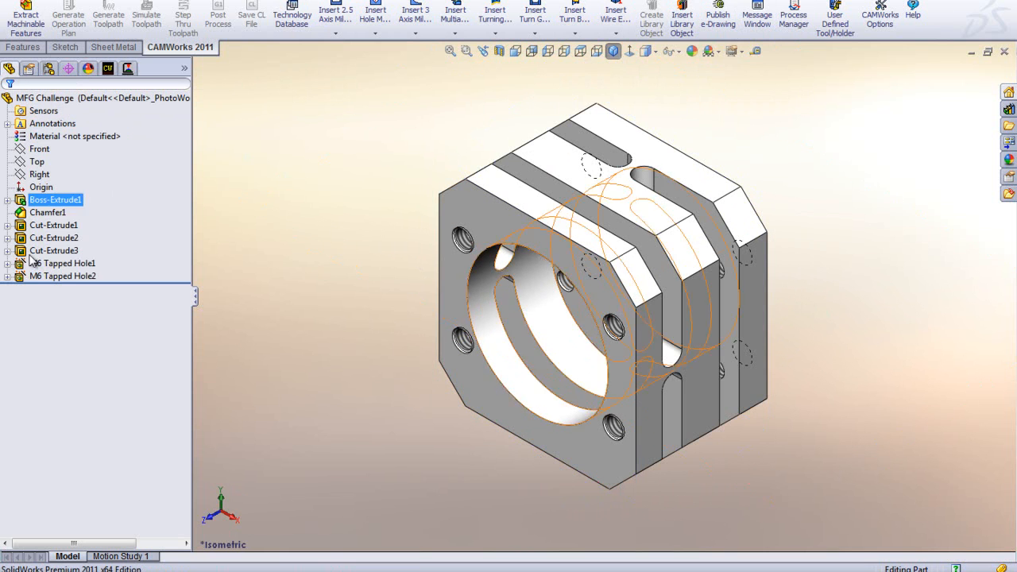
{"action": "left_click", "coordinate": [108, 69]}
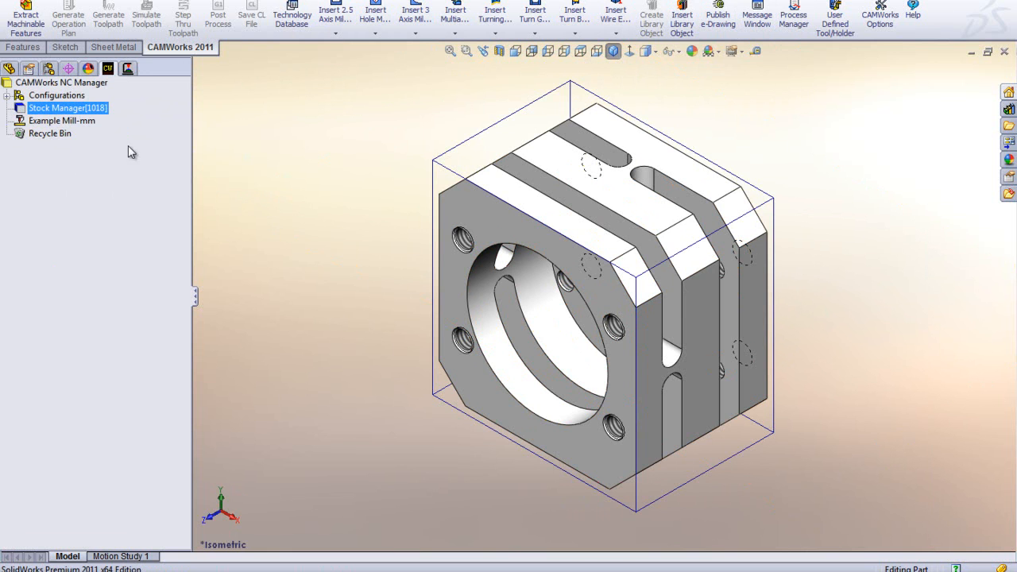
Step: Open the stock definition, accept the bounding-box stock, and extract the part's machinable features
{"action": "right_click", "coordinate": [62, 109]}
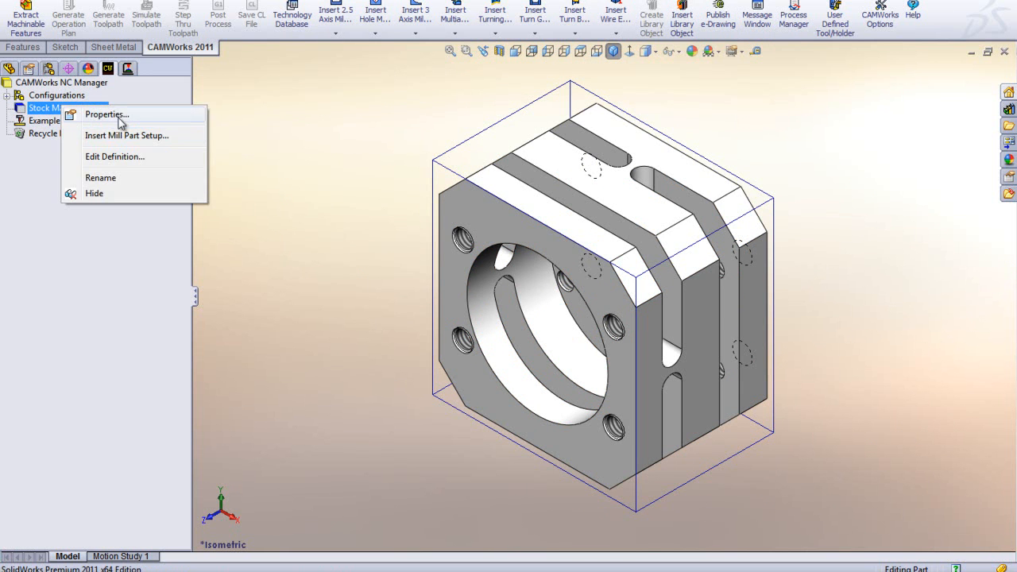
{"action": "left_click", "coordinate": [293, 118]}
{"action": "double_click", "coordinate": [83, 110]}
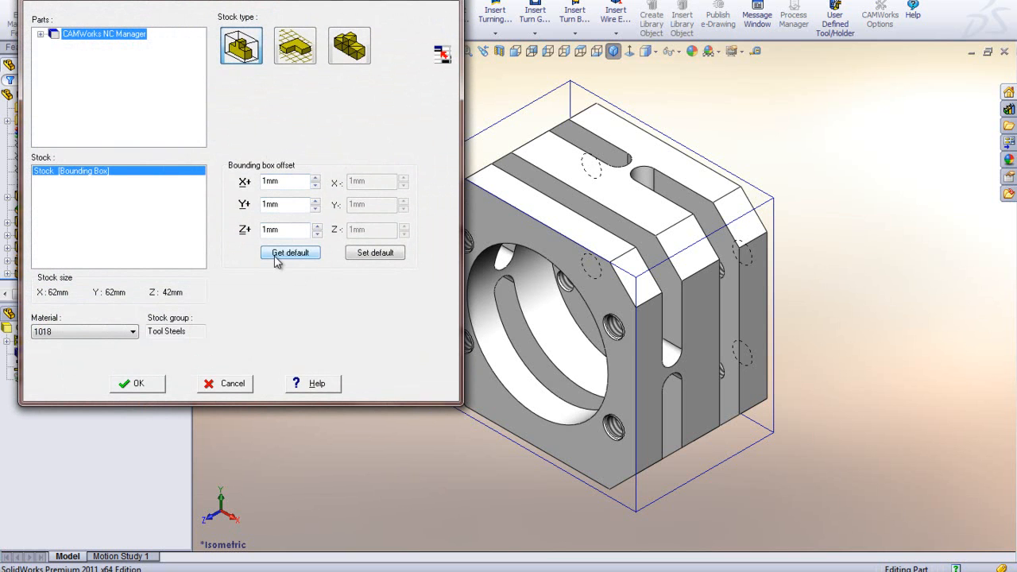
{"action": "left_click", "coordinate": [131, 384]}
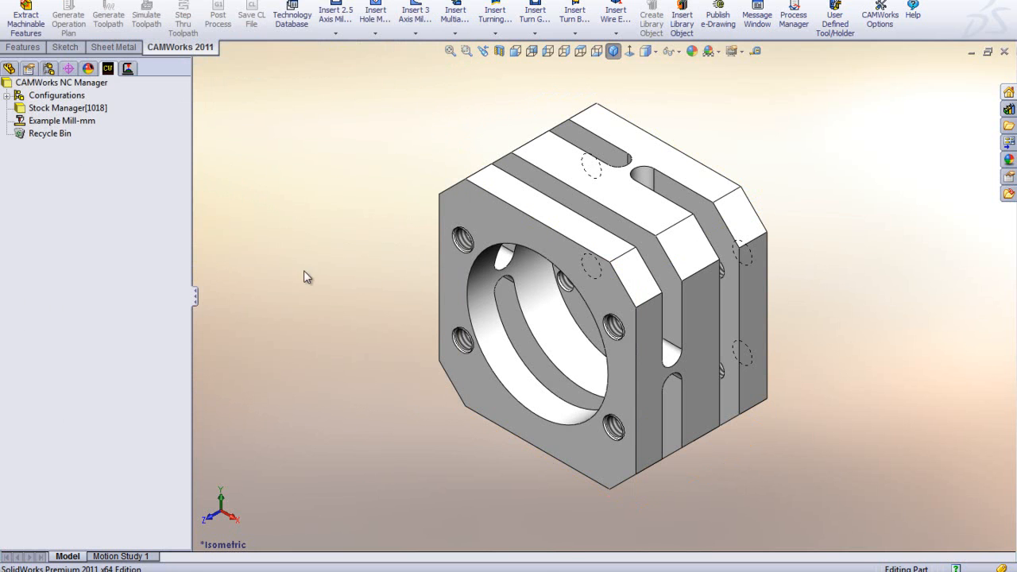
{"action": "left_click", "coordinate": [25, 18]}
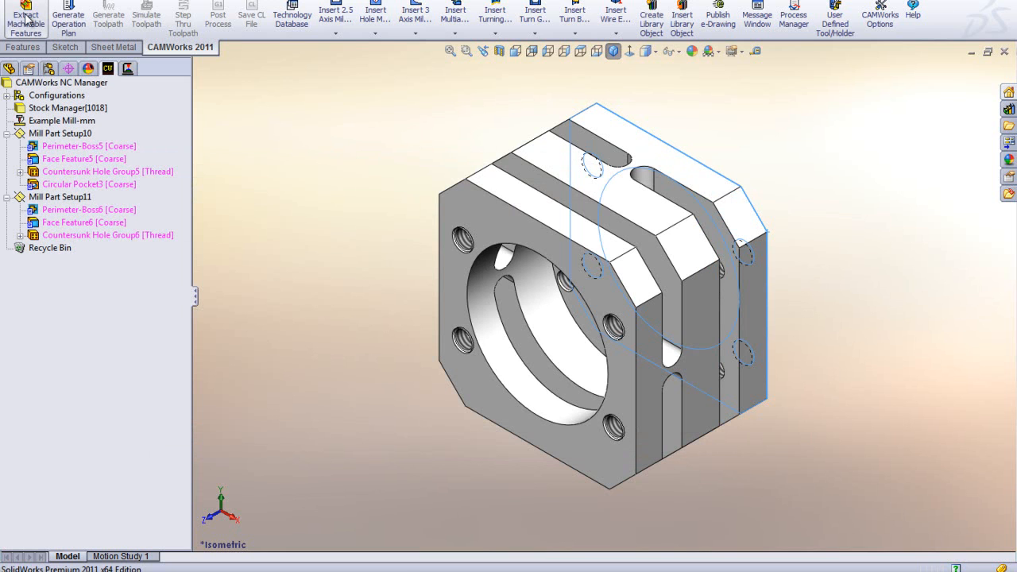
Step: Examine the origin and machining direction of both mill part setups on the model, ending in an isometric view
{"action": "left_click", "coordinate": [60, 134]}
{"action": "middle_click_drag", "start_coordinate": [482, 373], "coordinate": [520, 177]}
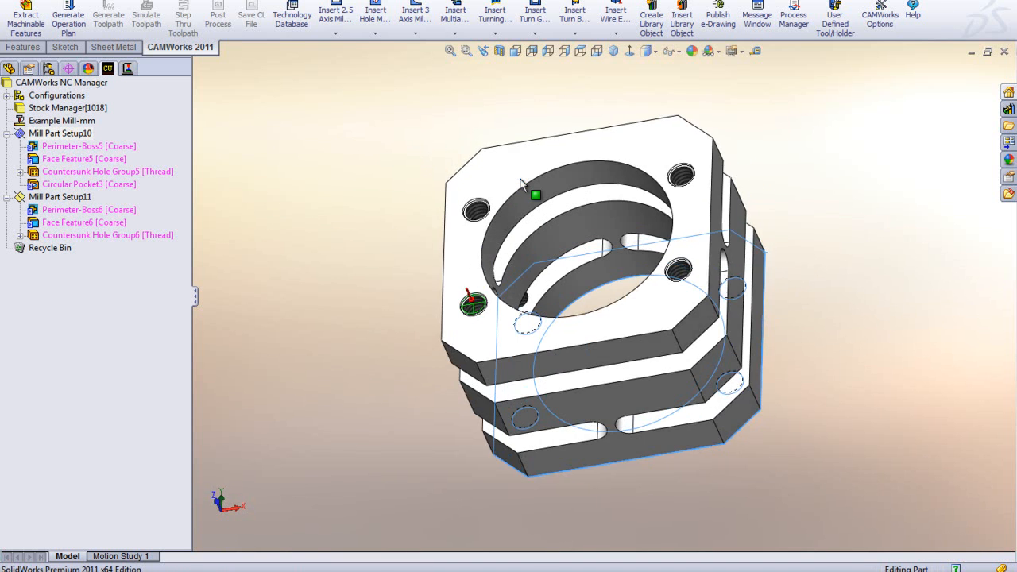
{"action": "scroll", "coordinate": [493, 306], "scroll_direction": "down", "scroll_amount": 4}
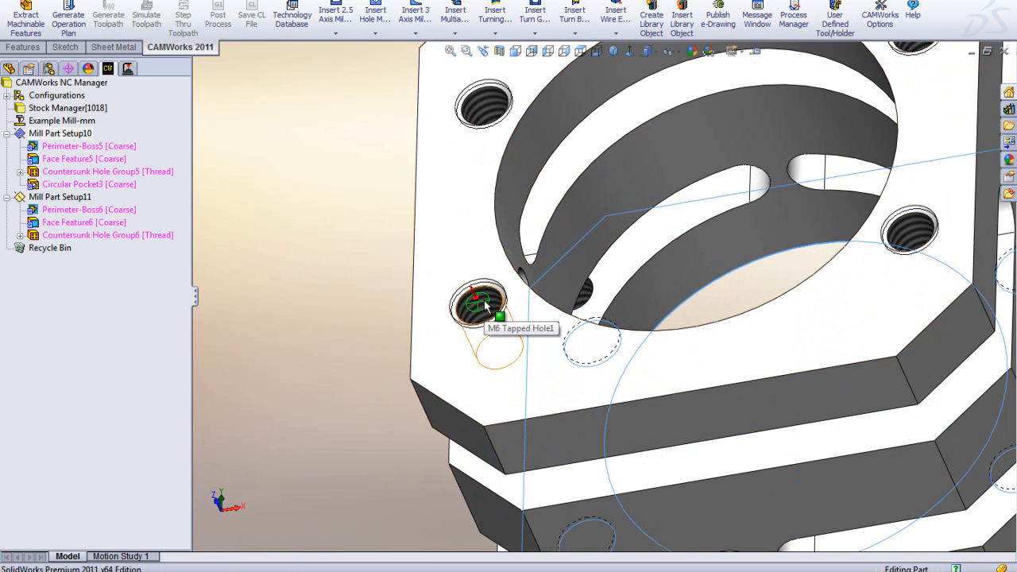
{"action": "key", "text": "f"}
{"action": "left_click", "coordinate": [49, 198]}
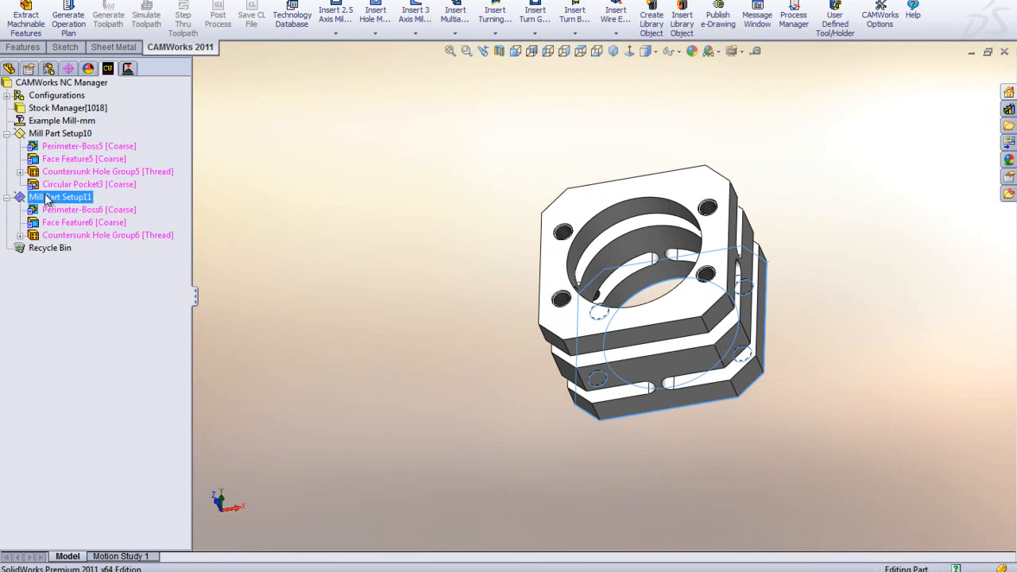
{"action": "middle_click_drag", "start_coordinate": [832, 334], "coordinate": [682, 93]}
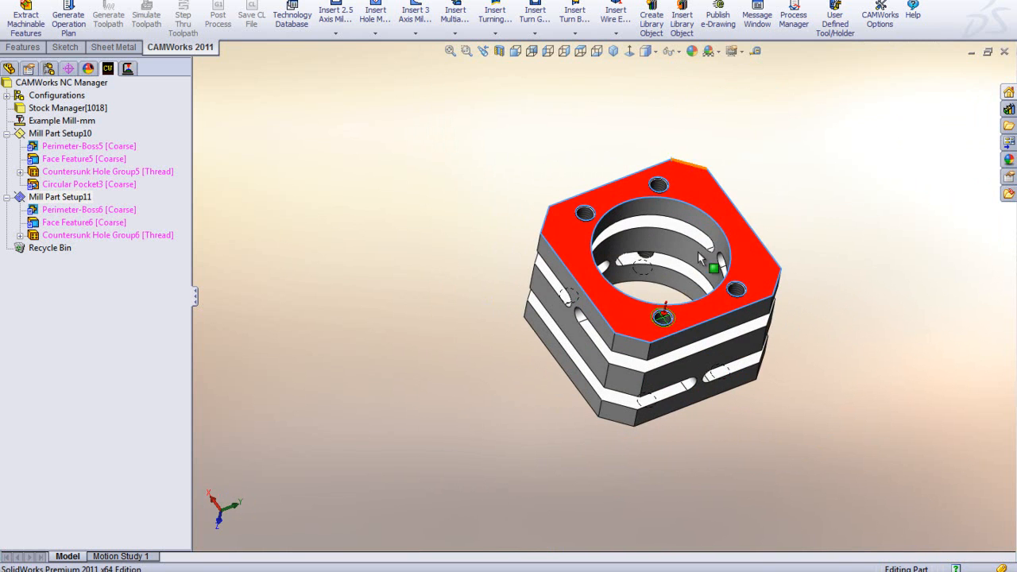
{"action": "middle_click_drag", "start_coordinate": [501, 179], "coordinate": [724, 153]}
{"action": "scroll", "coordinate": [777, 254], "scroll_direction": "down", "scroll_amount": 2}
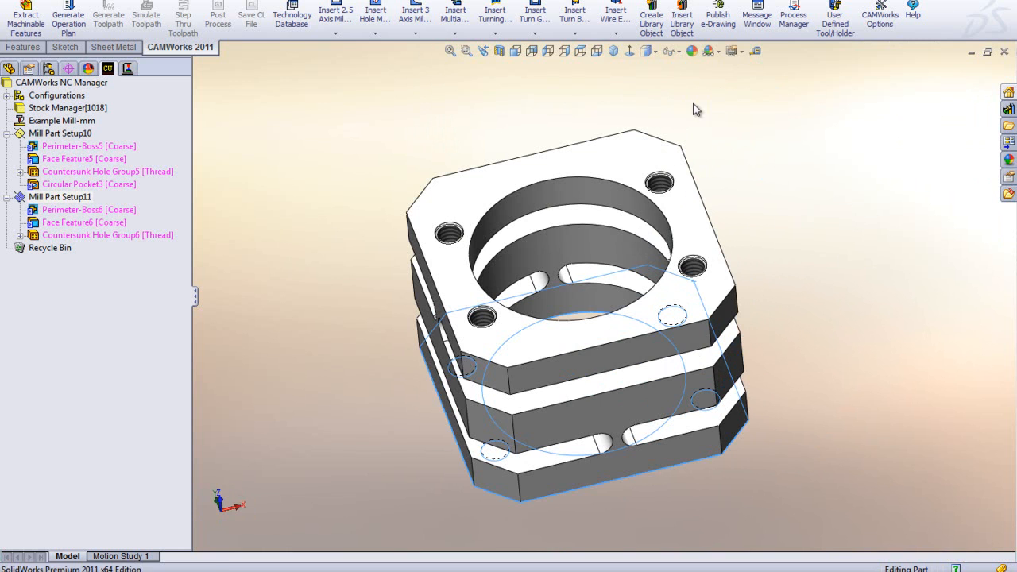
{"action": "left_click", "coordinate": [612, 51]}
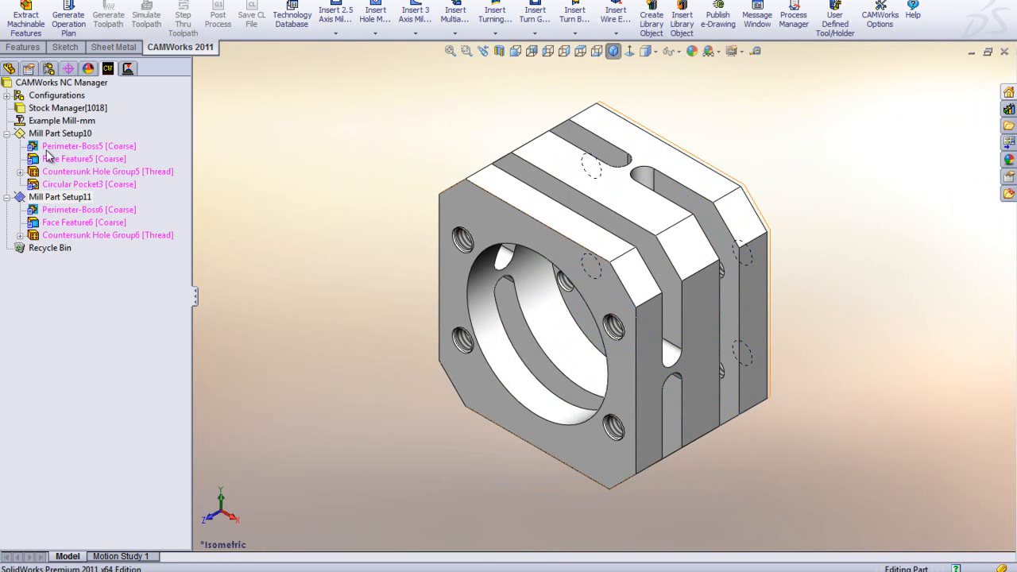
Step: Generate the operation plan for Mill Part Setup10 and compute the toolpaths for its operations
{"action": "right_click", "coordinate": [56, 135]}
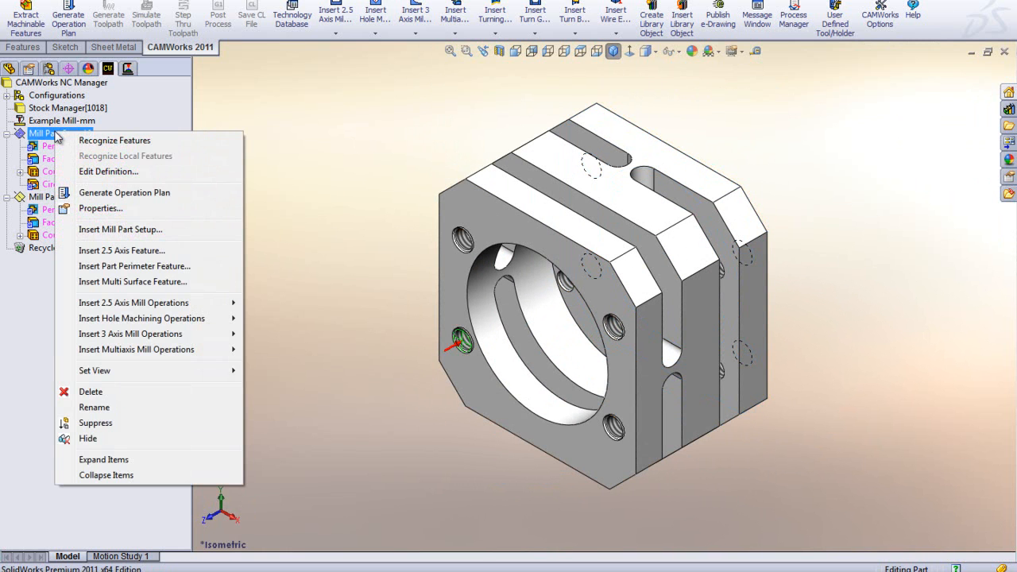
{"action": "left_click", "coordinate": [111, 195]}
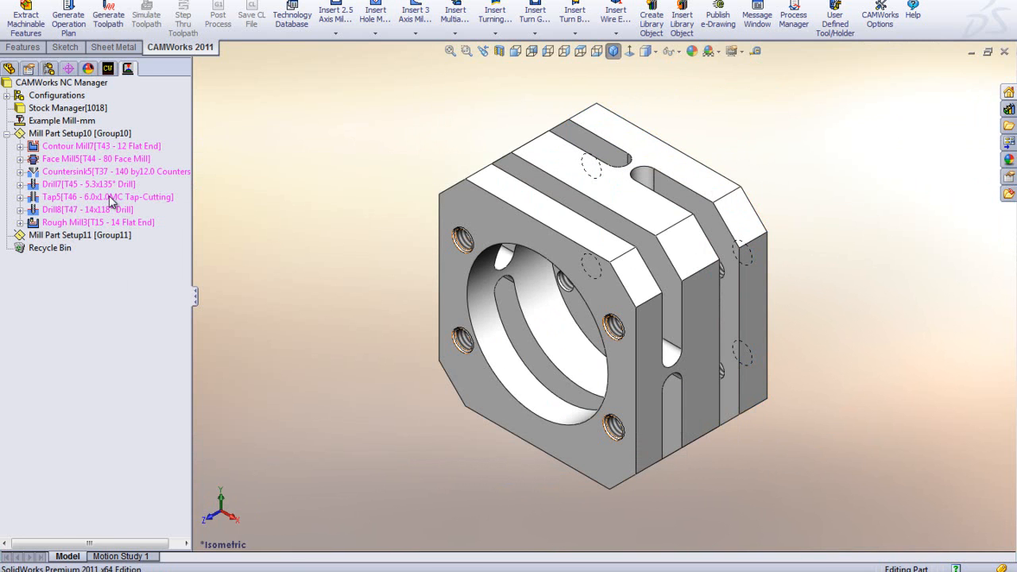
{"action": "right_click", "coordinate": [101, 137]}
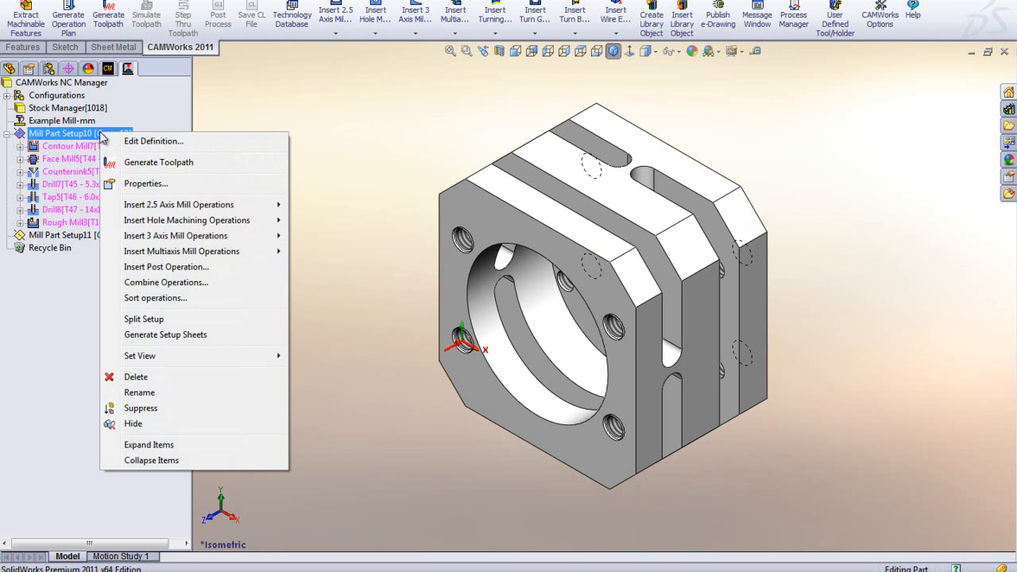
{"action": "left_click", "coordinate": [189, 160]}
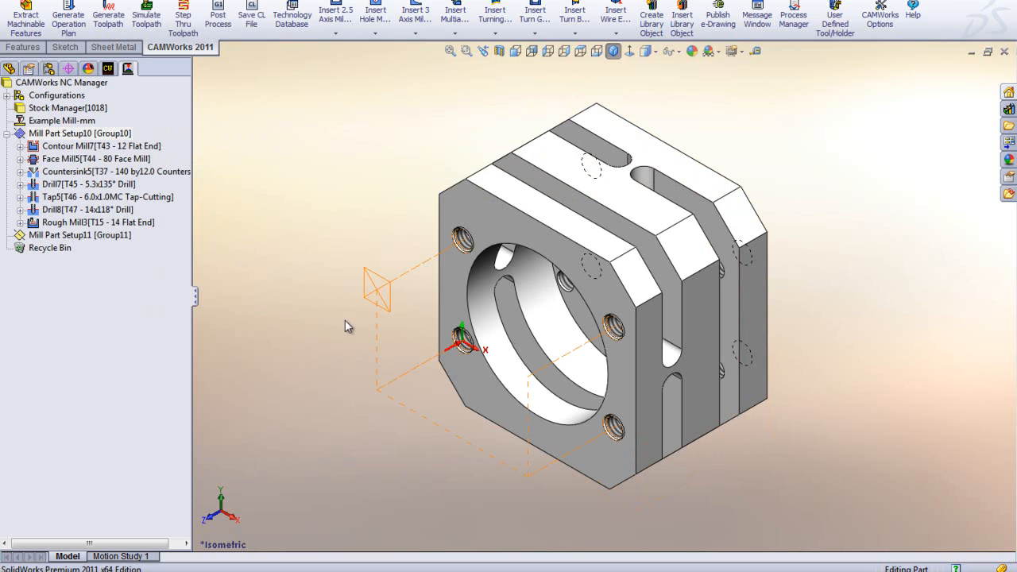
Step: Compare the modelling features with the machining features, and examine the drill, countersink and contour mill toolpaths on the part
{"action": "middle_click_drag", "start_coordinate": [336, 334], "coordinate": [367, 191]}
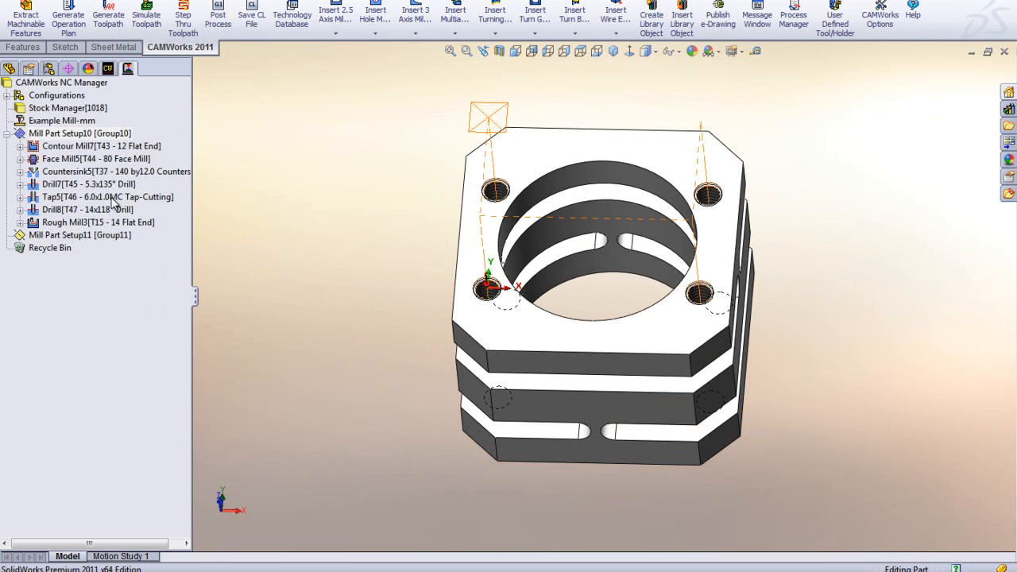
{"action": "left_click", "coordinate": [8, 68]}
{"action": "left_click", "coordinate": [63, 251]}
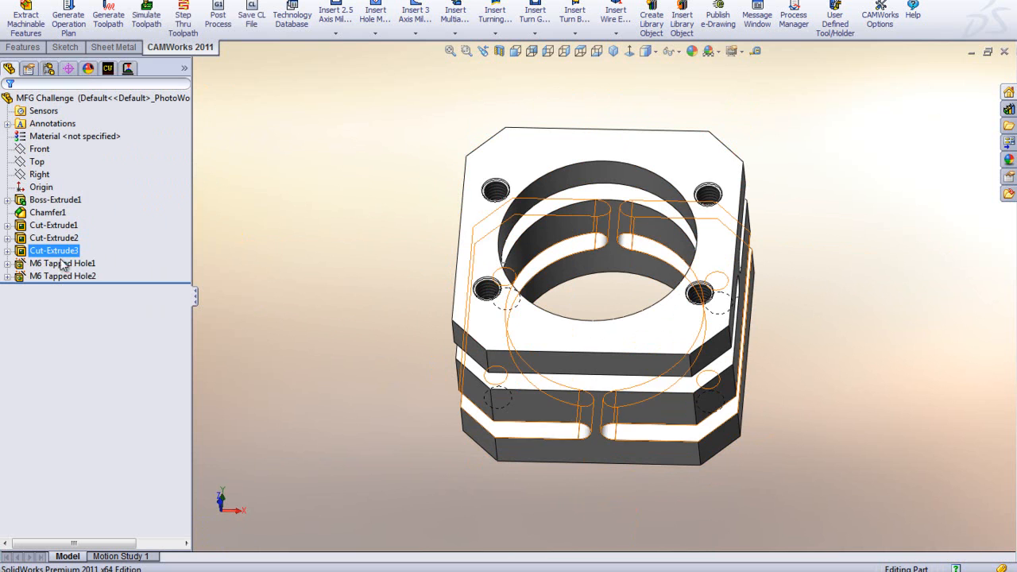
{"action": "left_click", "coordinate": [108, 69]}
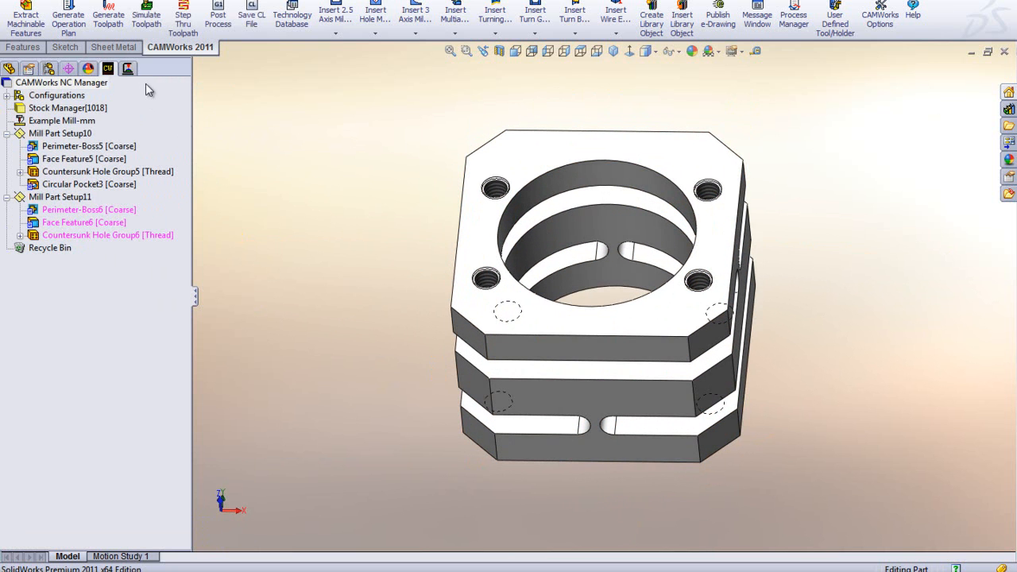
{"action": "left_click", "coordinate": [128, 68]}
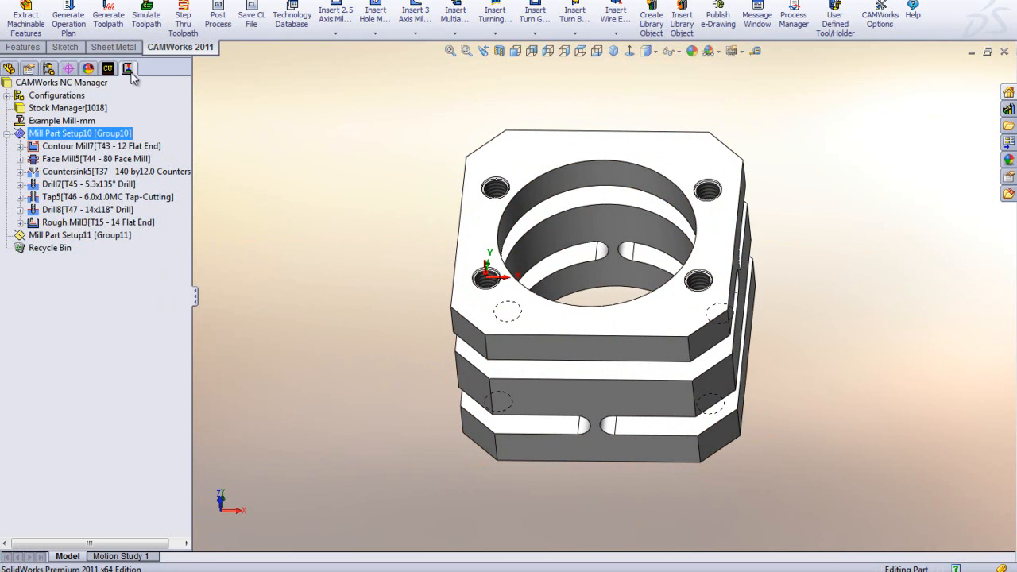
{"action": "left_click", "coordinate": [66, 185]}
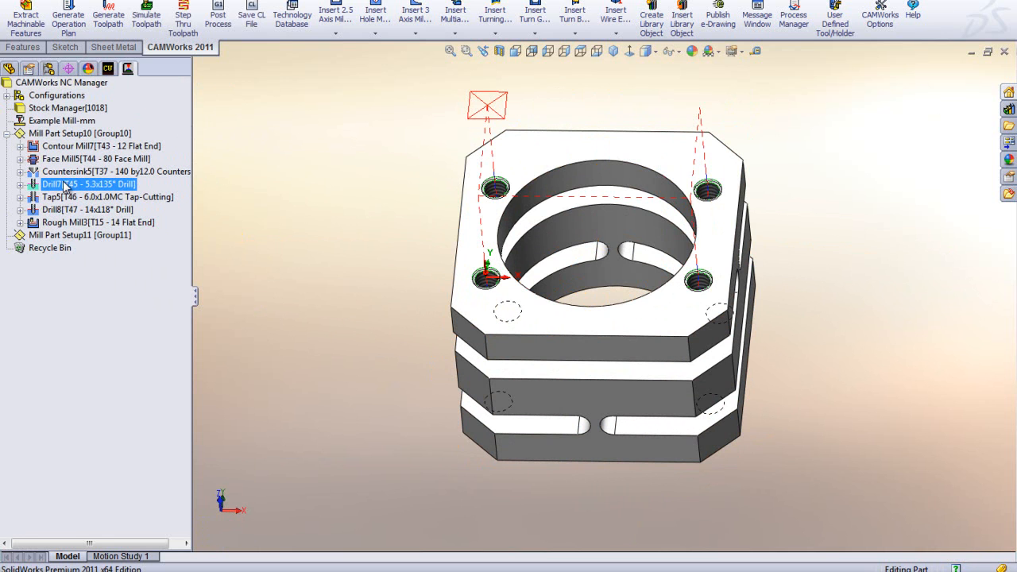
{"action": "left_click", "coordinate": [66, 172]}
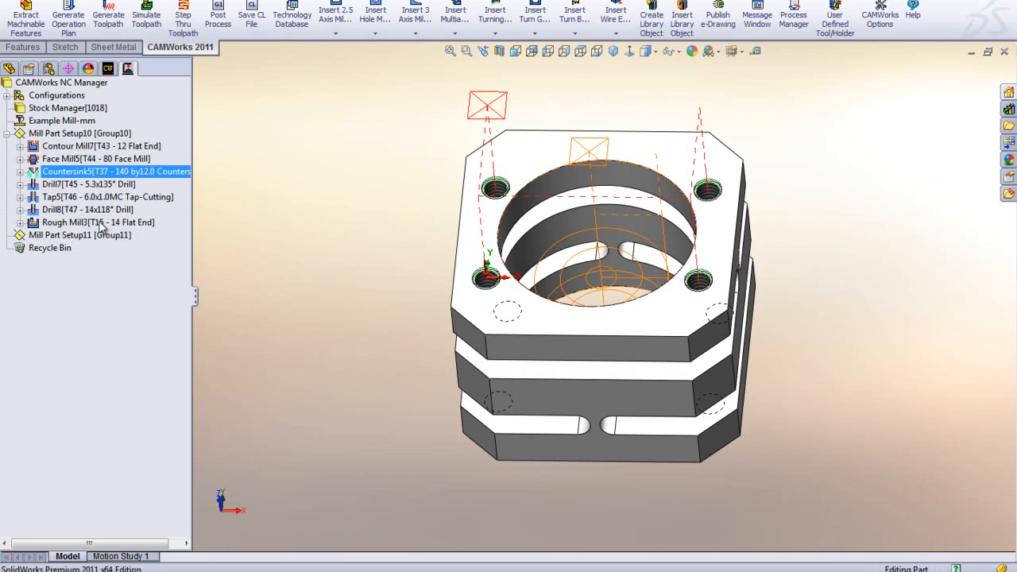
{"action": "left_click", "coordinate": [68, 146]}
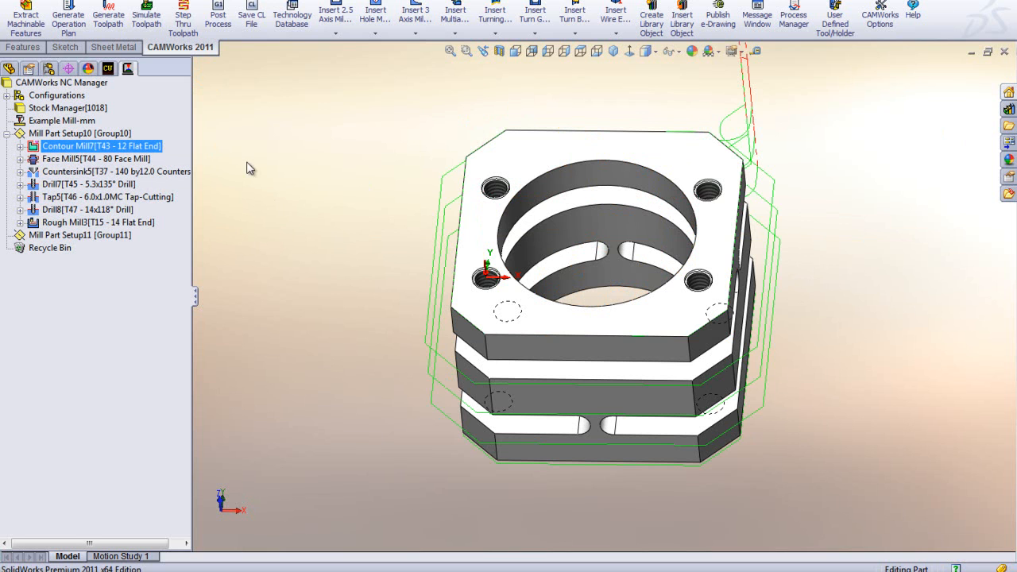
Step: Simulate the toolpaths on the stock in Next Tool mode, running the contour milling and checking the cut from several sides
{"action": "left_click", "coordinate": [147, 19]}
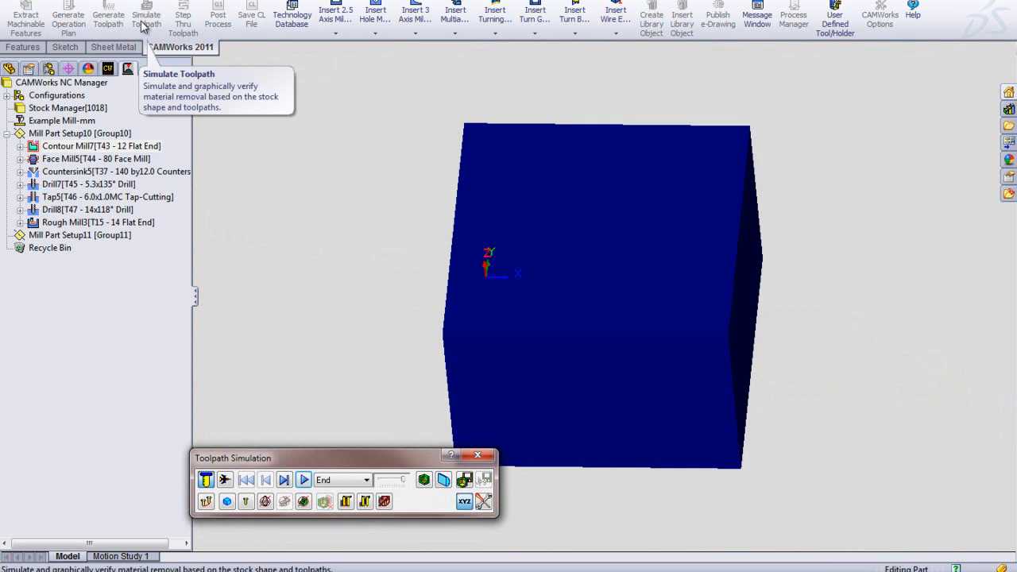
{"action": "middle_click_drag", "start_coordinate": [266, 338], "coordinate": [302, 290]}
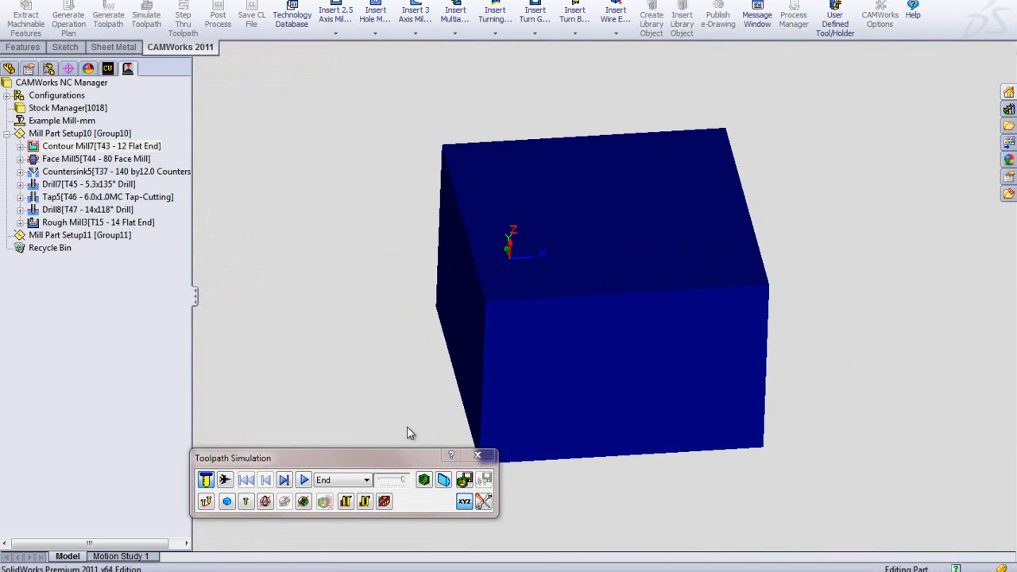
{"action": "left_click", "coordinate": [338, 481]}
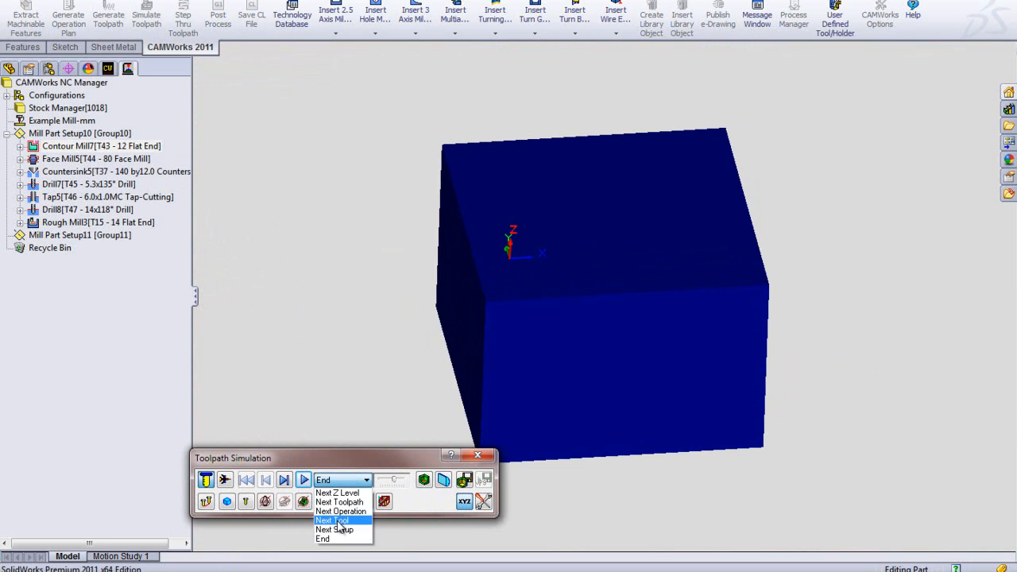
{"action": "left_click", "coordinate": [334, 520]}
{"action": "left_click", "coordinate": [307, 482]}
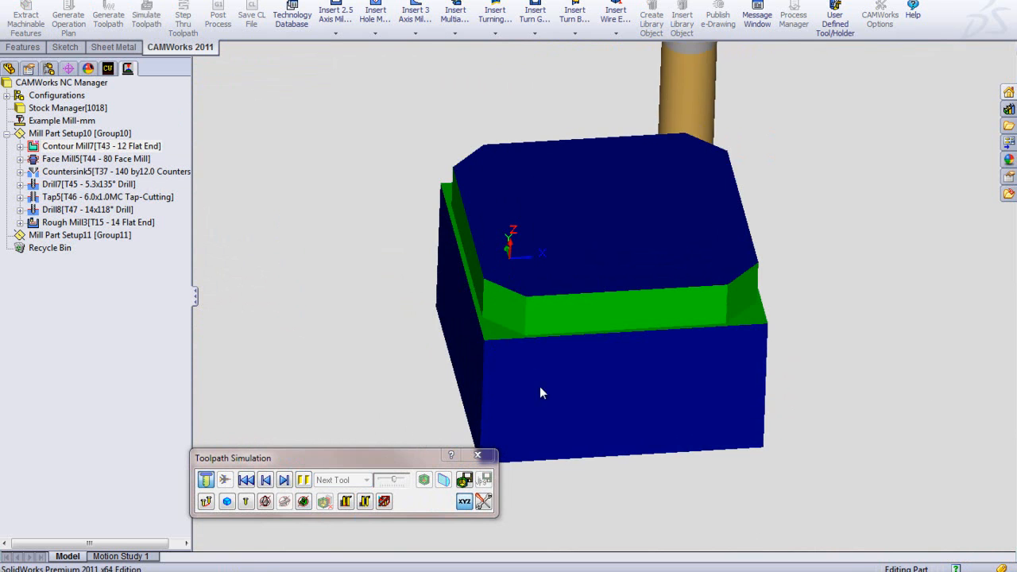
{"action": "middle_click_drag", "start_coordinate": [686, 357], "coordinate": [517, 298]}
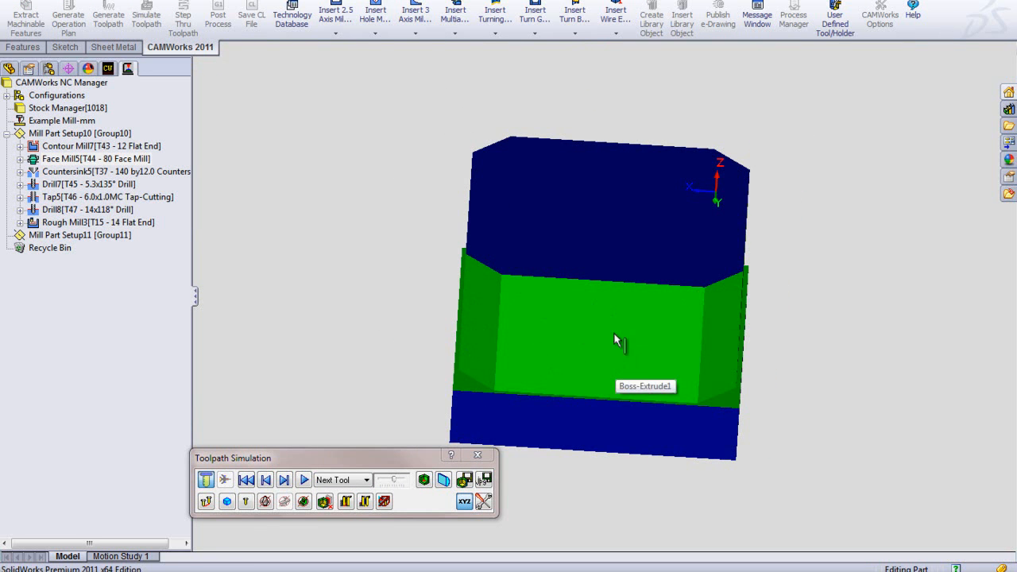
Step: Run the remaining Mill Part Setup10 operations in Next Tool mode, from face milling through the rough milling of the large bore
{"action": "middle_click_drag", "start_coordinate": [535, 369], "coordinate": [721, 341]}
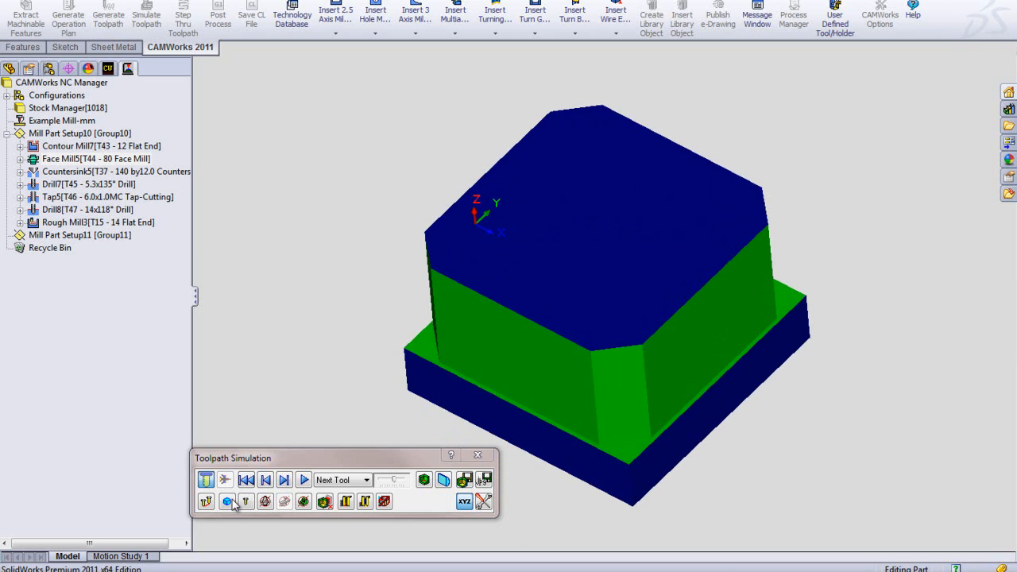
{"action": "left_click", "coordinate": [302, 480]}
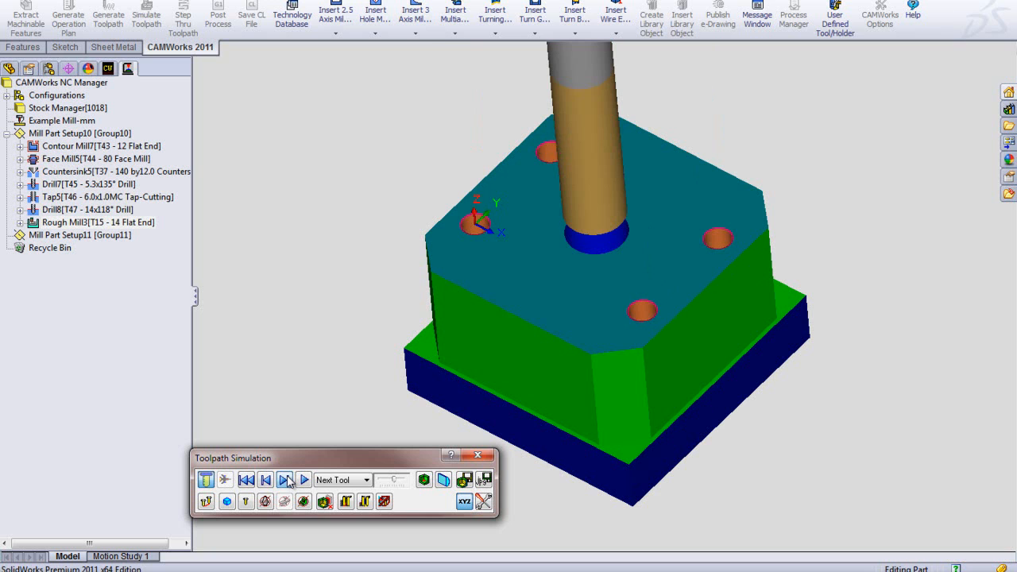
{"action": "left_click", "coordinate": [304, 481]}
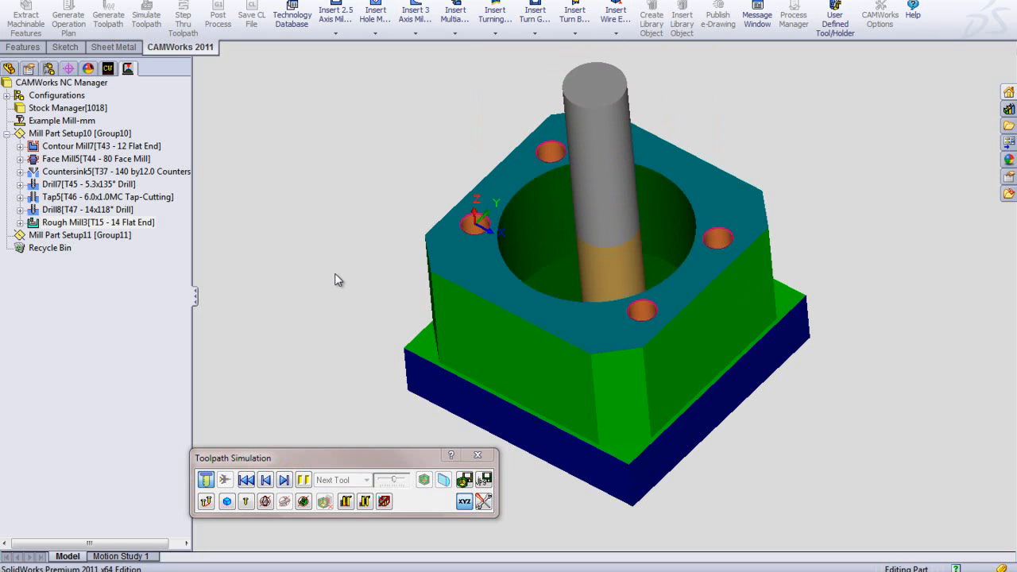
Step: Compare the simulated stock with the design part using the deviation colours, and close the toolpath simulation
{"action": "middle_click_drag", "start_coordinate": [516, 303], "coordinate": [499, 379]}
{"action": "left_click", "coordinate": [426, 480]}
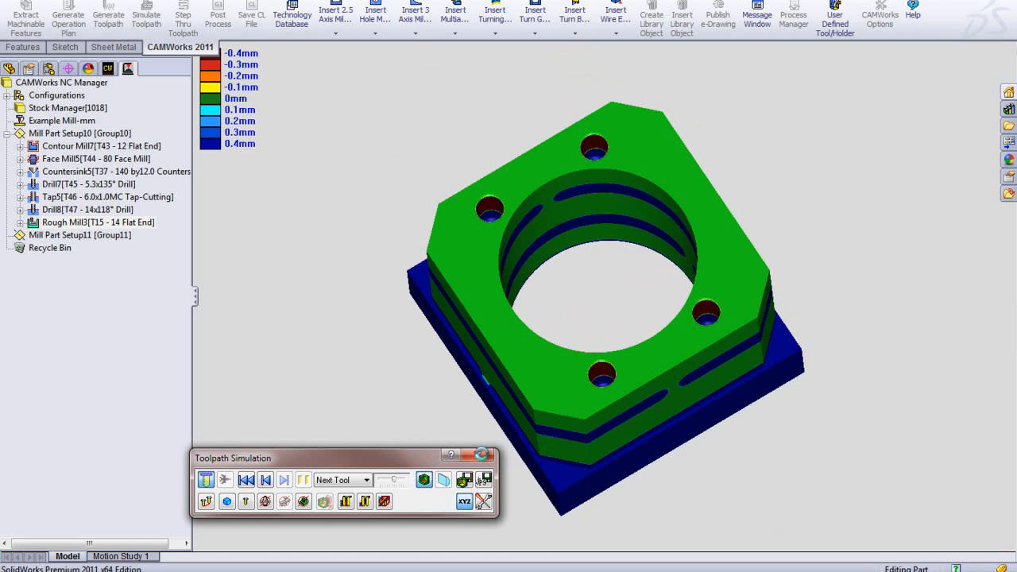
{"action": "left_click", "coordinate": [482, 455]}
{"action": "middle_click_drag", "start_coordinate": [492, 432], "coordinate": [551, 358]}
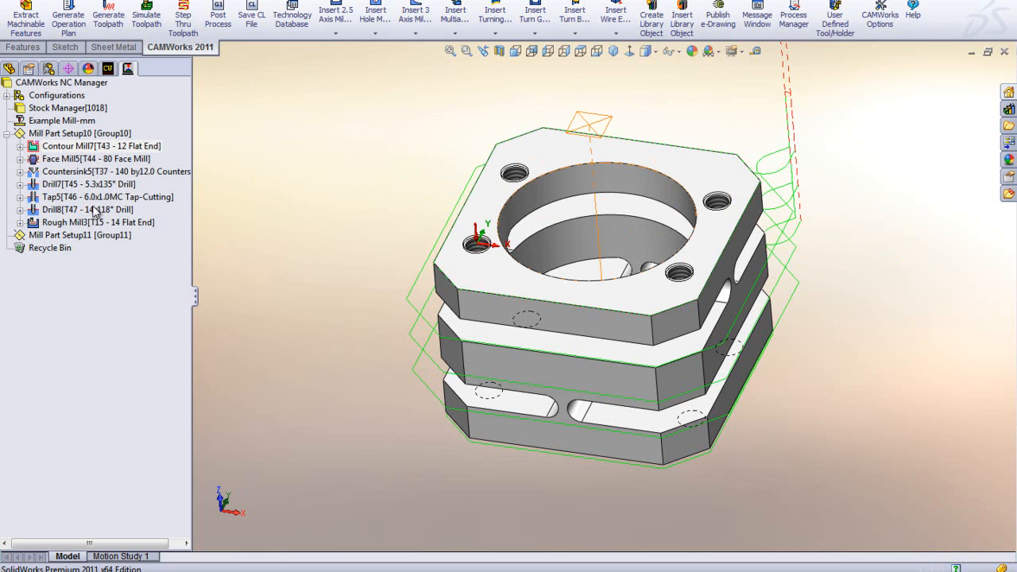
Step: Examine the tool, contour, NC and feature option parameters of the Contour Mill7 operation without changing them
{"action": "right_click", "coordinate": [89, 146]}
{"action": "left_click", "coordinate": [166, 140]}
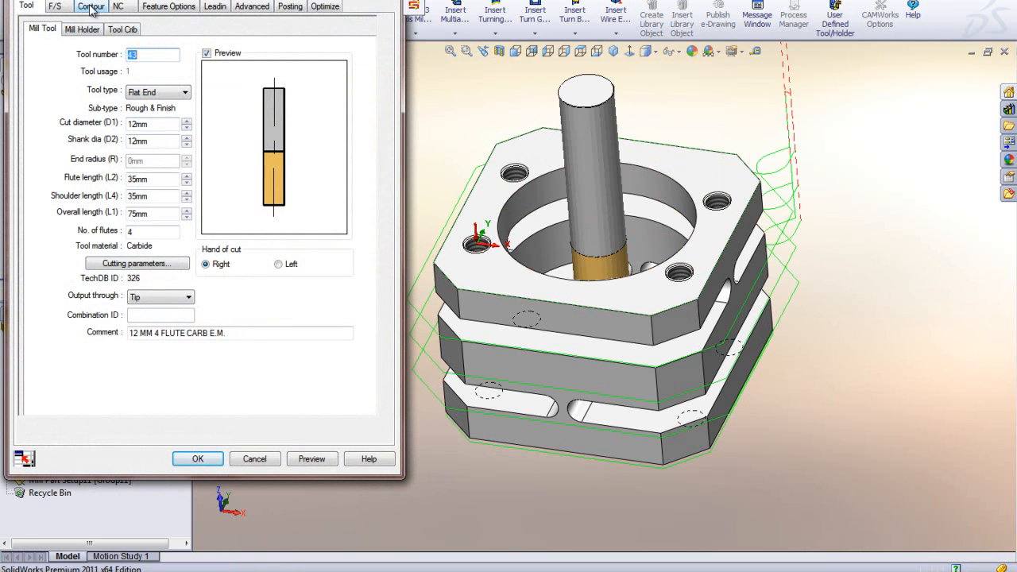
{"action": "left_click", "coordinate": [92, 8]}
{"action": "left_click", "coordinate": [118, 7]}
{"action": "left_click", "coordinate": [168, 7]}
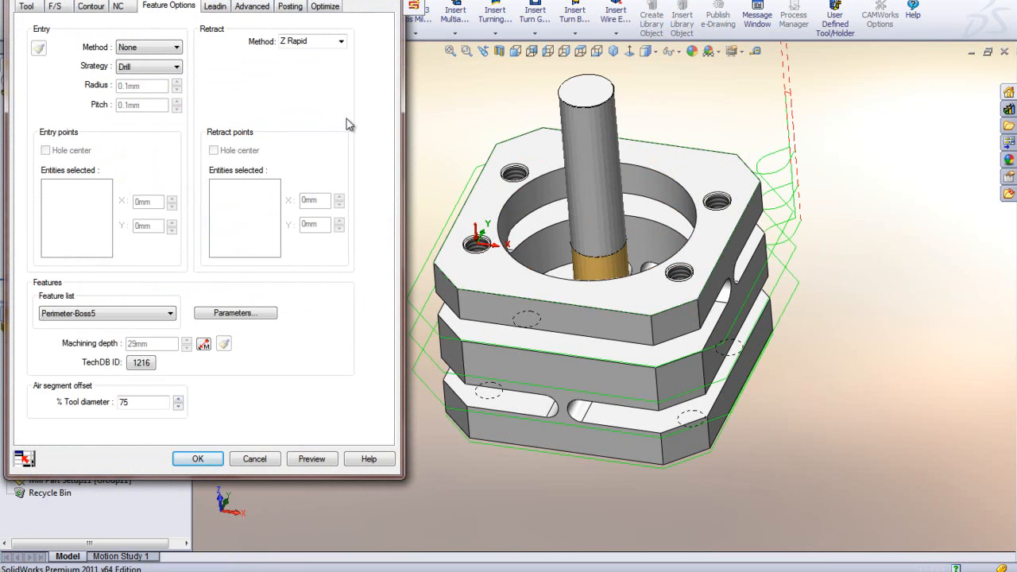
{"action": "left_click", "coordinate": [253, 458]}
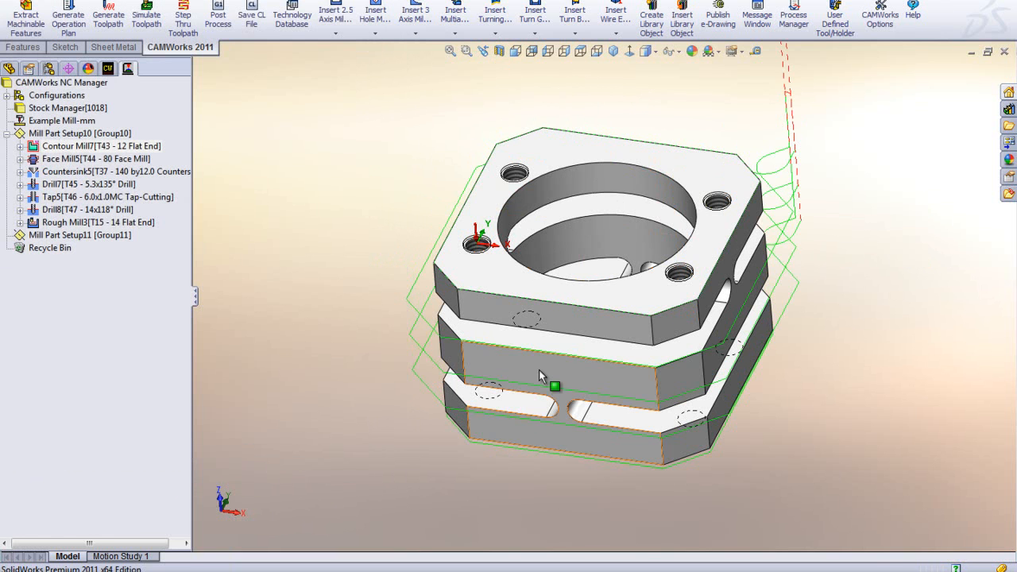
Step: Generate the operation plan for Mill Part Setup11 and compute the toolpaths for its operations
{"action": "left_click", "coordinate": [111, 69]}
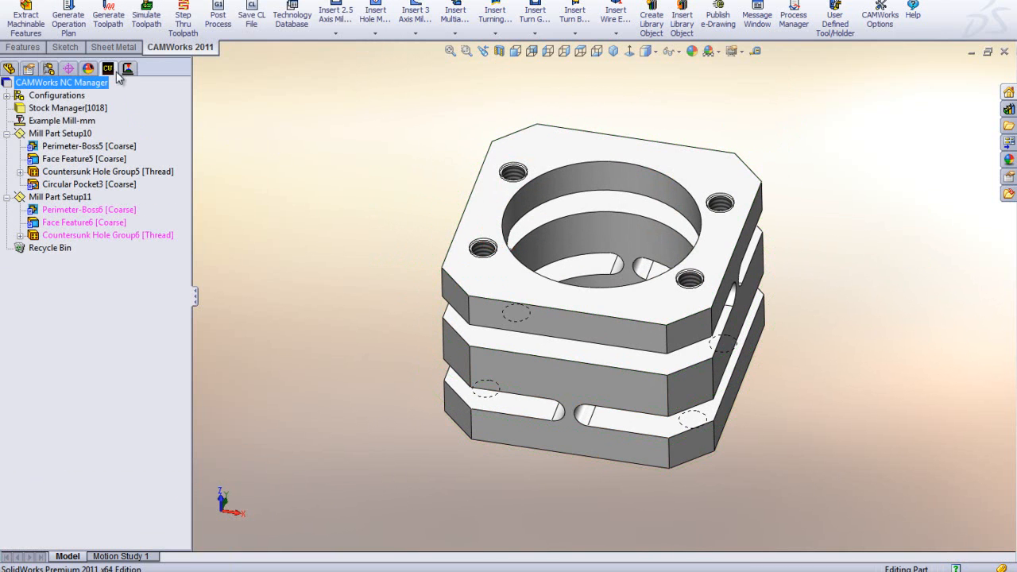
{"action": "right_click", "coordinate": [62, 201]}
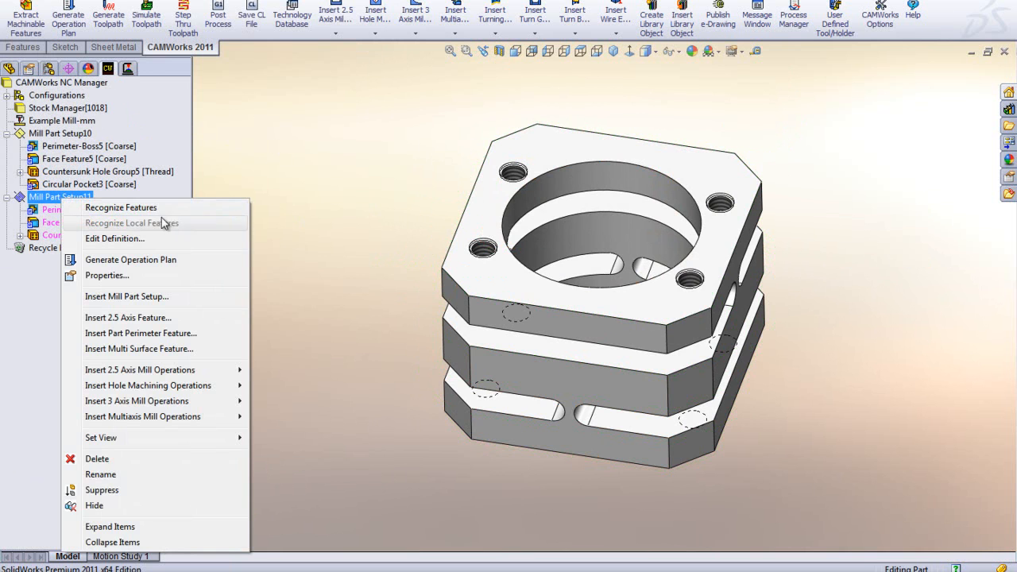
{"action": "left_click", "coordinate": [154, 259]}
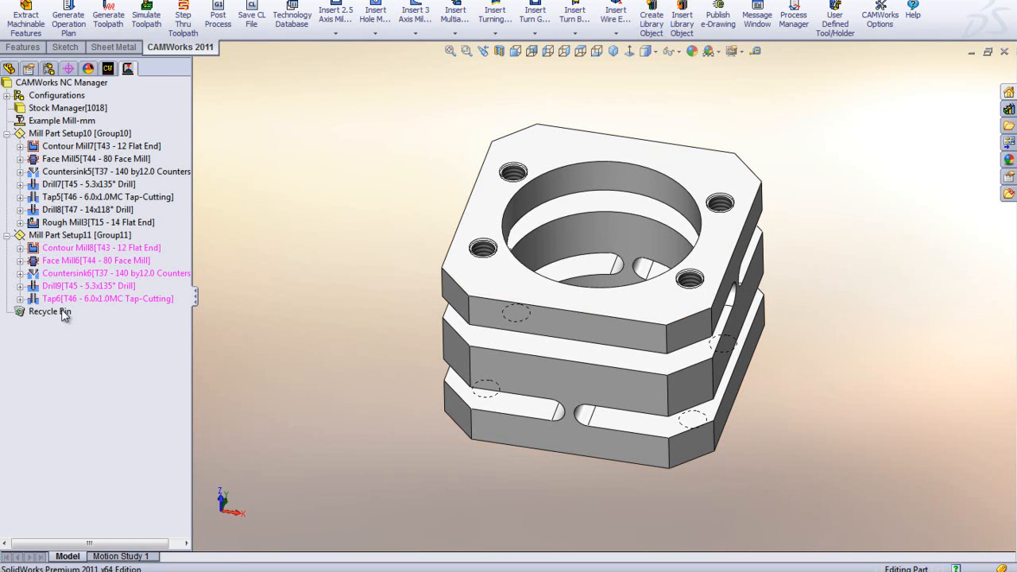
{"action": "right_click", "coordinate": [74, 239]}
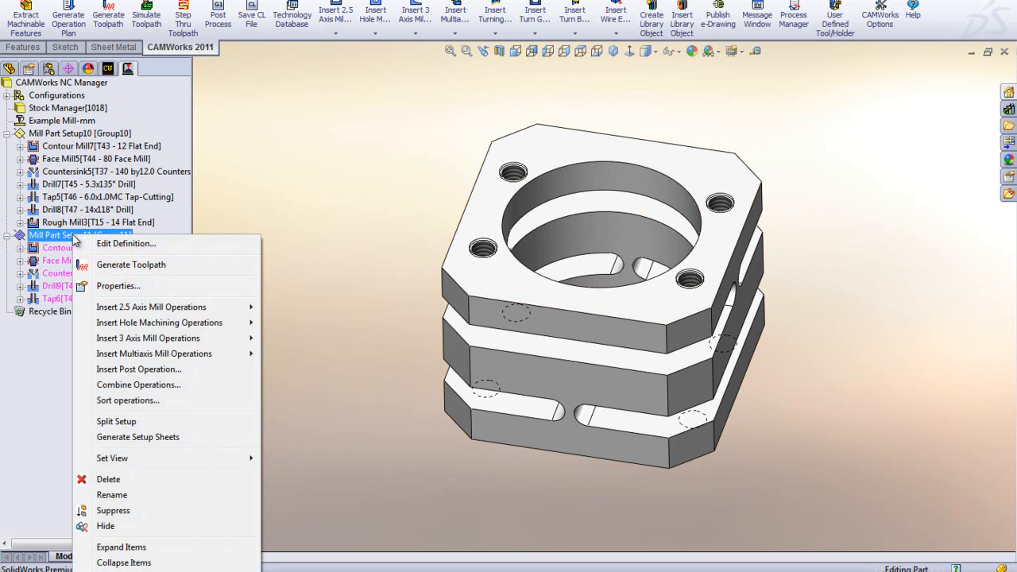
{"action": "left_click", "coordinate": [131, 272]}
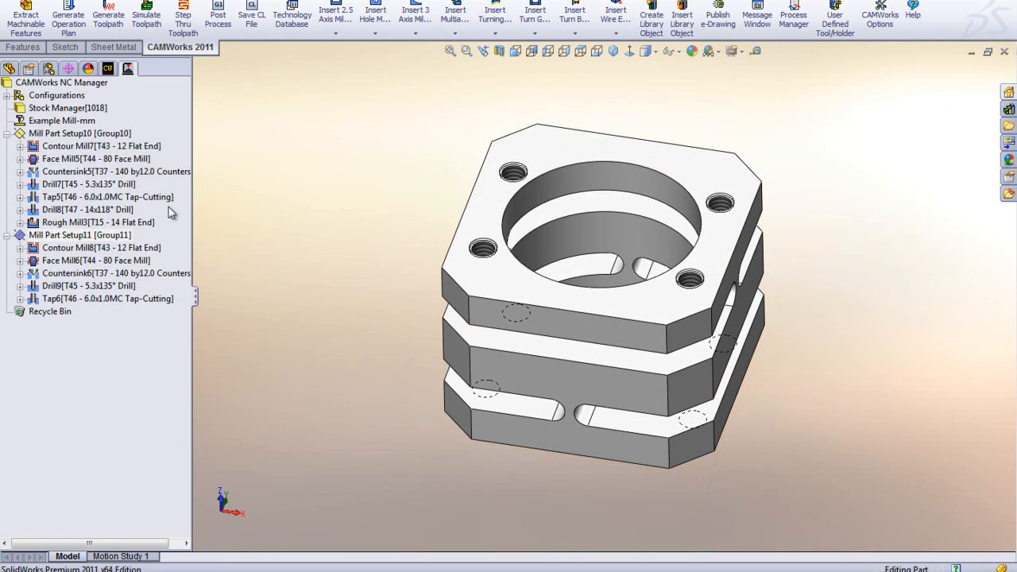
Step: Simulate the toolpaths of both mill part setups through to the end, inspect the machined stock, and close the simulation
{"action": "middle_click_drag", "start_coordinate": [646, 362], "coordinate": [628, 286]}
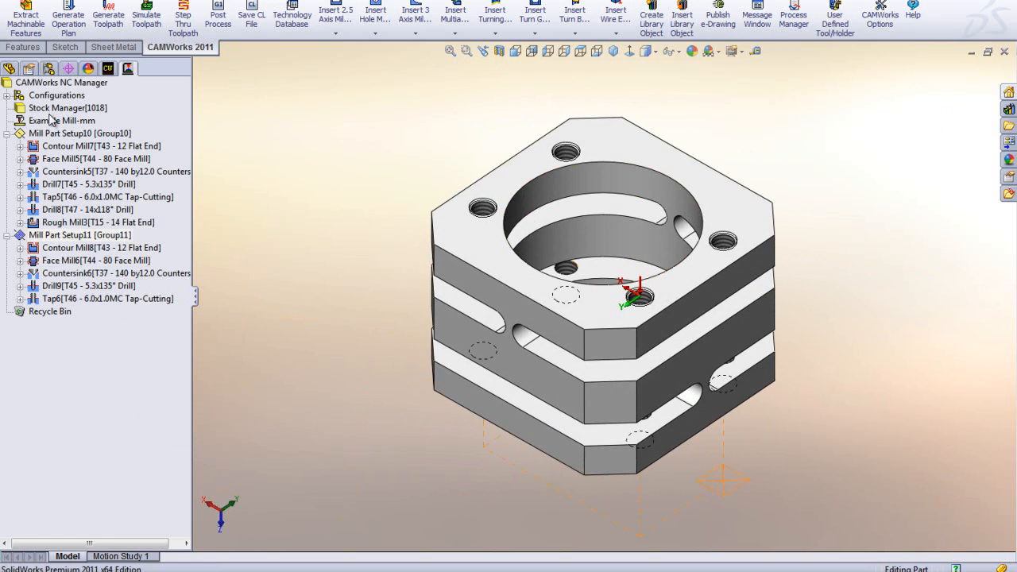
{"action": "left_click", "coordinate": [146, 17]}
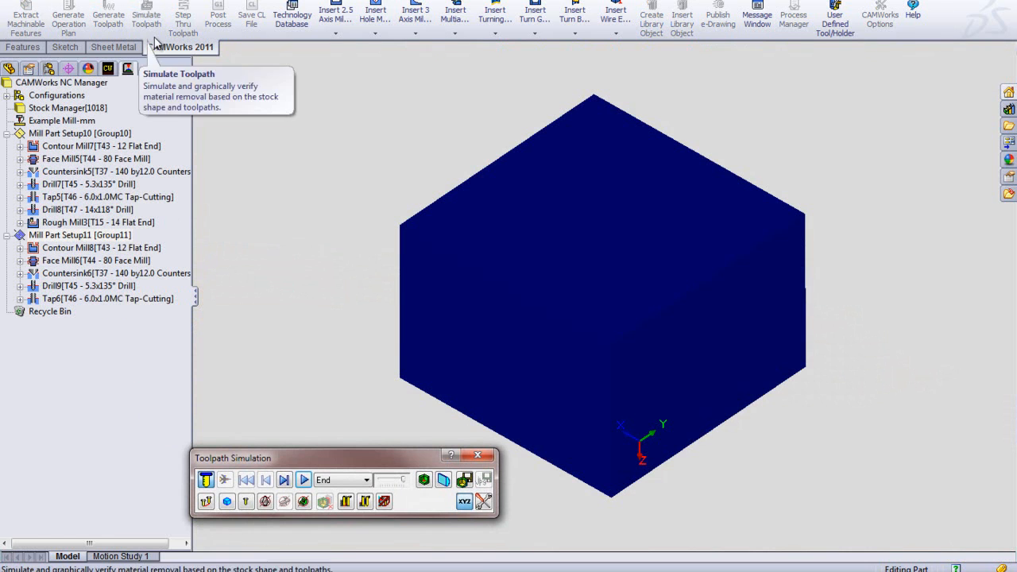
{"action": "left_click", "coordinate": [303, 480]}
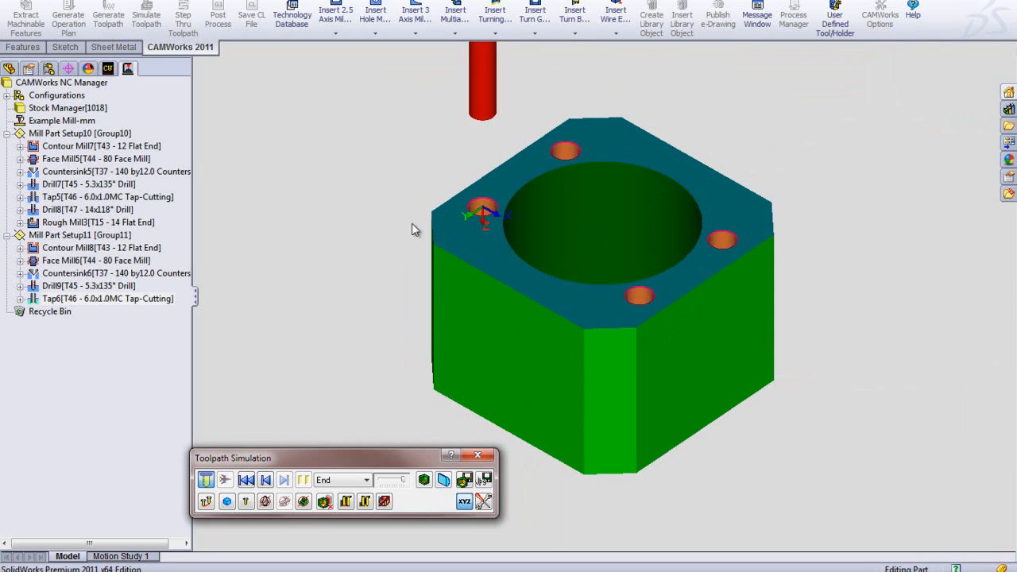
{"action": "middle_click_drag", "start_coordinate": [409, 119], "coordinate": [398, 256]}
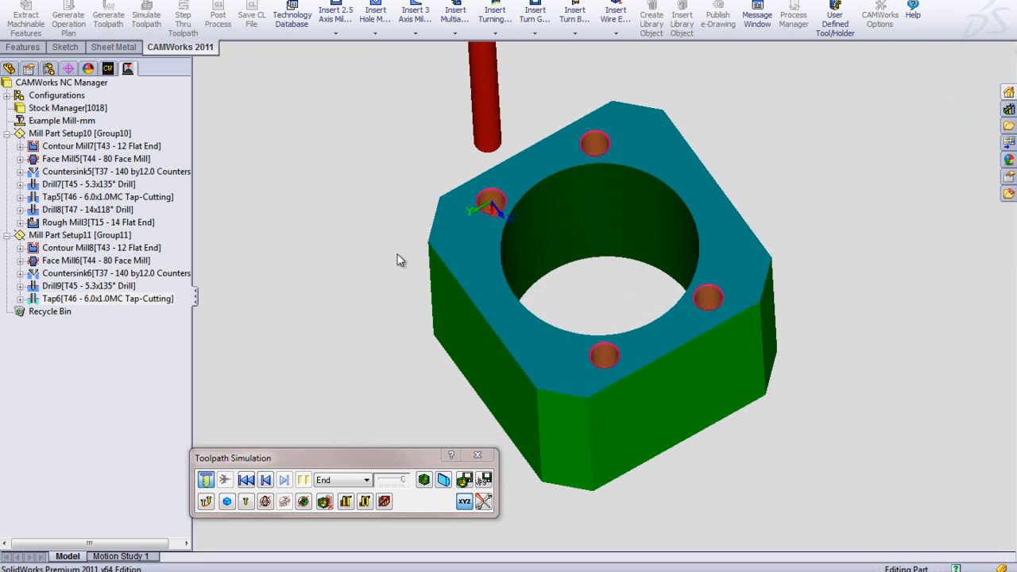
{"action": "left_click", "coordinate": [478, 455]}
Step: Open a new sketch on the narrow upper face in front of the first slot, viewed normal to the face
{"action": "left_click", "coordinate": [613, 50]}
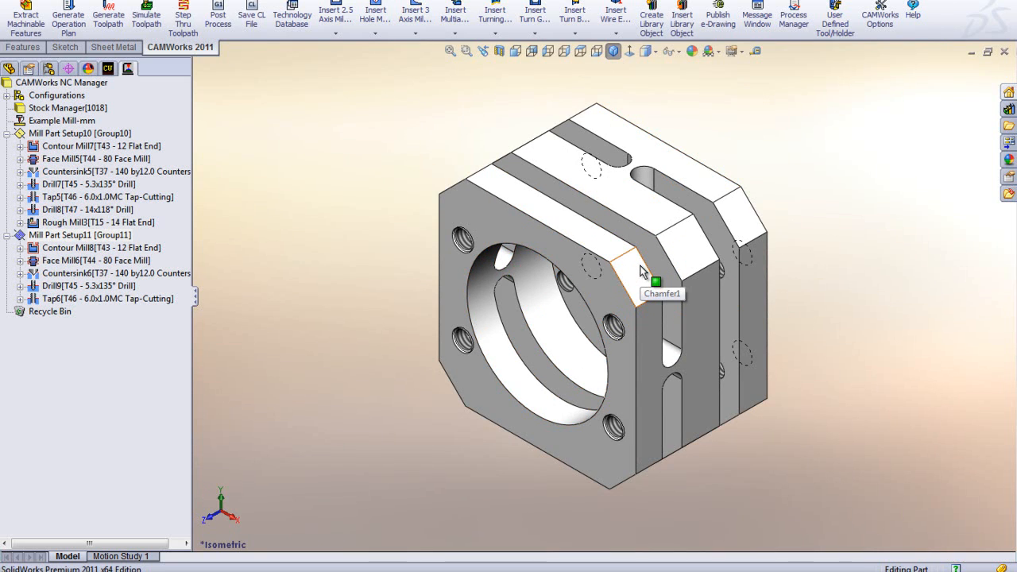
{"action": "left_click", "coordinate": [77, 172]}
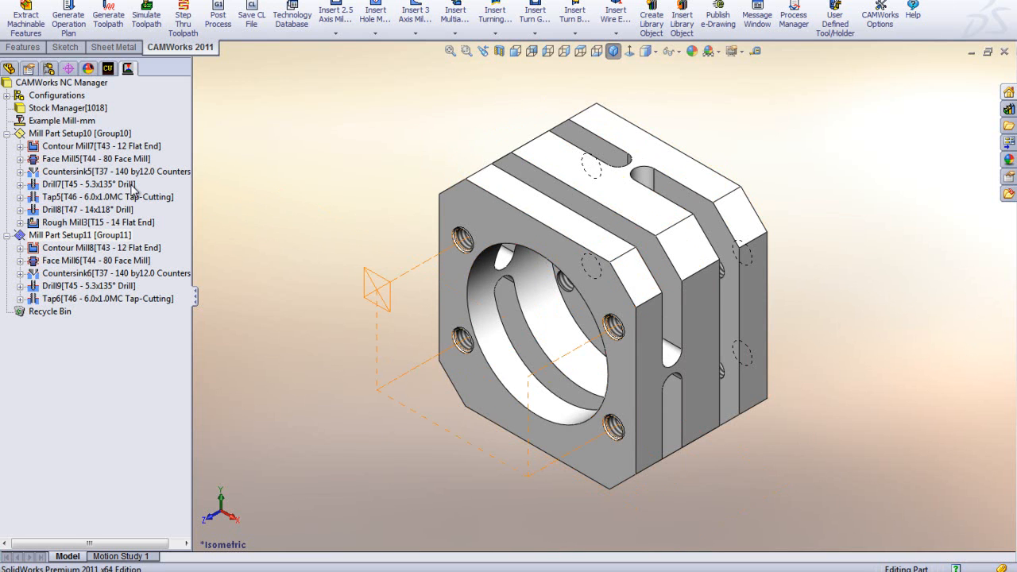
{"action": "left_click", "coordinate": [9, 69]}
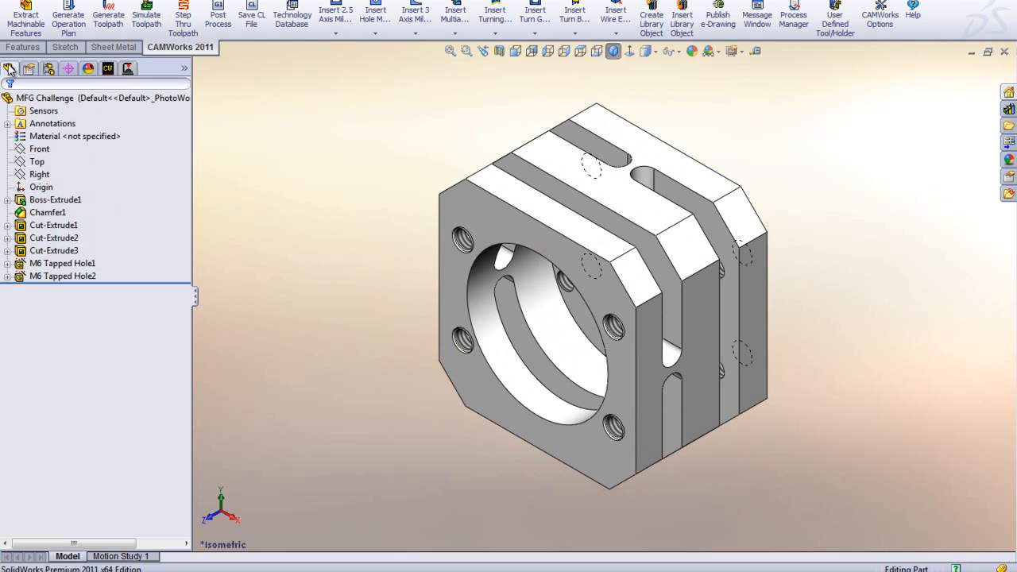
{"action": "left_click", "coordinate": [505, 193]}
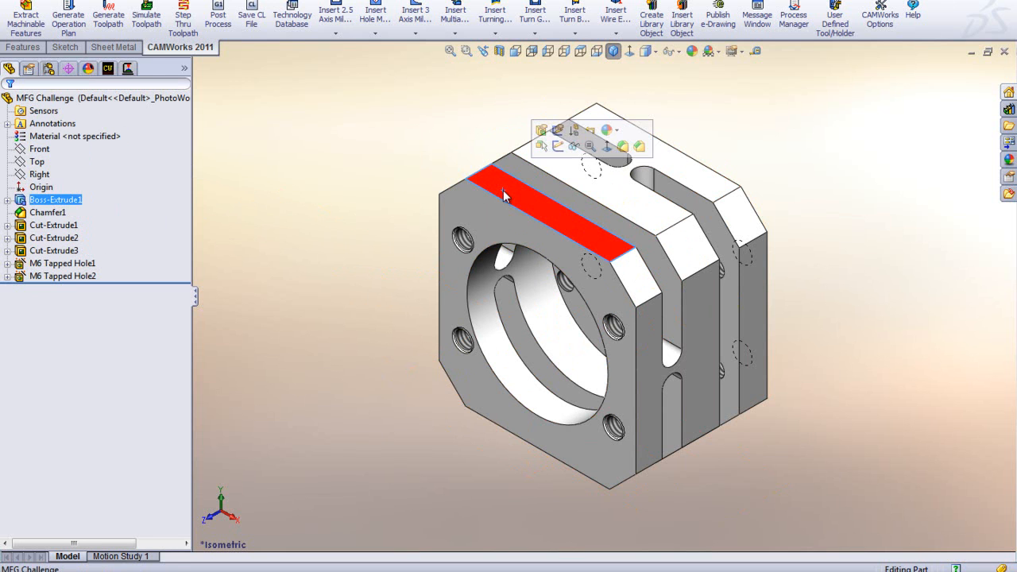
{"action": "left_click", "coordinate": [560, 148]}
{"action": "left_click", "coordinate": [630, 52]}
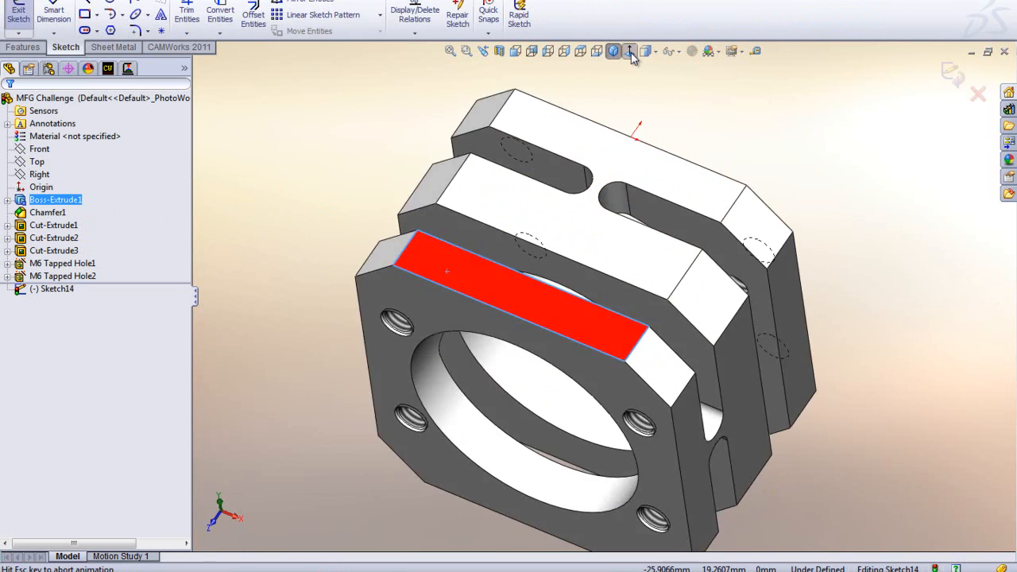
Step: Sketch a corner rectangle over the full width and height of the front slot and make its four lines construction geometry
{"action": "left_click", "coordinate": [86, 16]}
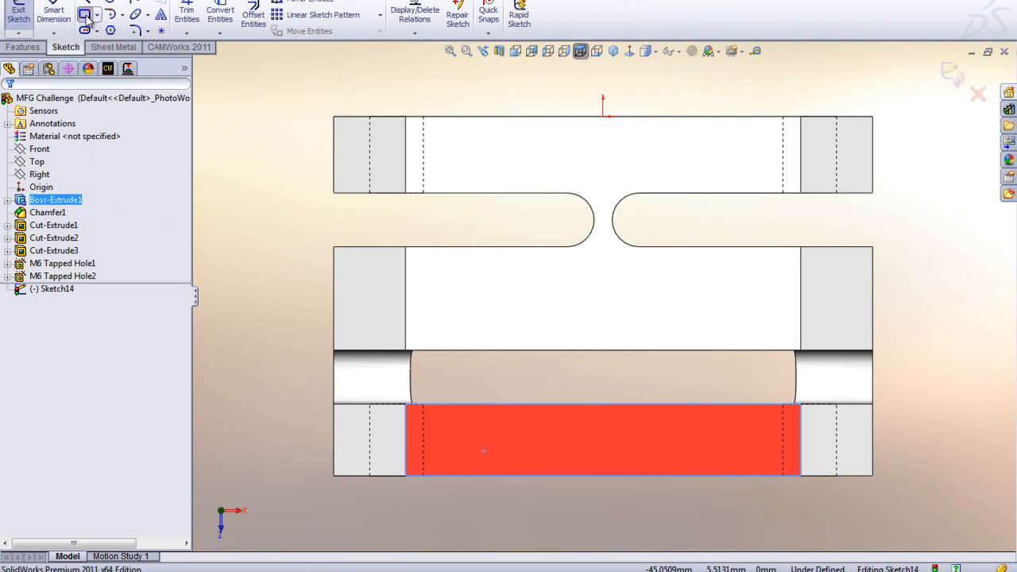
{"action": "mouse_move", "coordinate": [334, 351]}
{"action": "left_mouse_down"}
{"action": "mouse_move", "coordinate": [876, 416]}
{"action": "mouse_move", "coordinate": [873, 405]}
{"action": "left_mouse_up"}
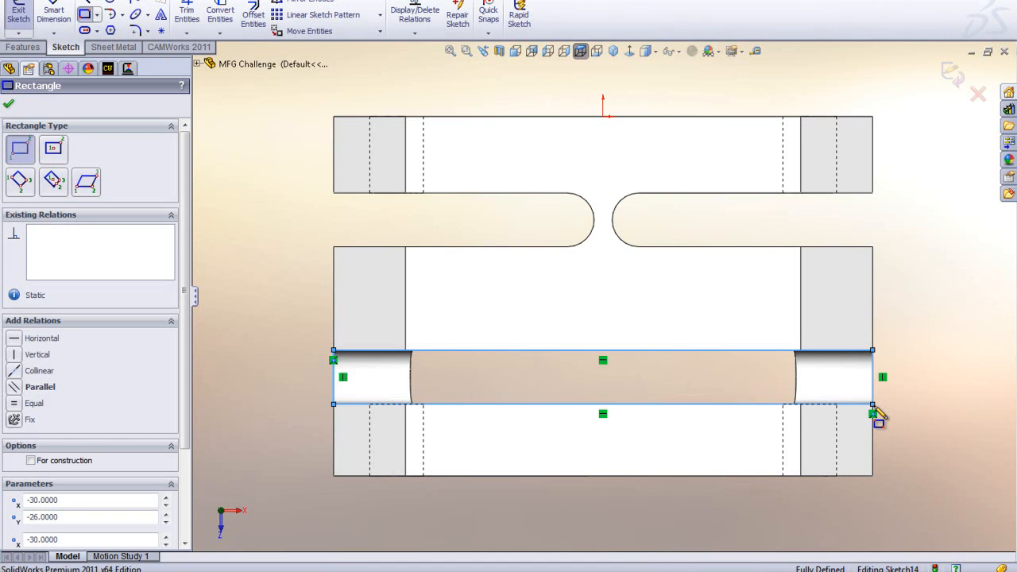
{"action": "right_click", "coordinate": [930, 428]}
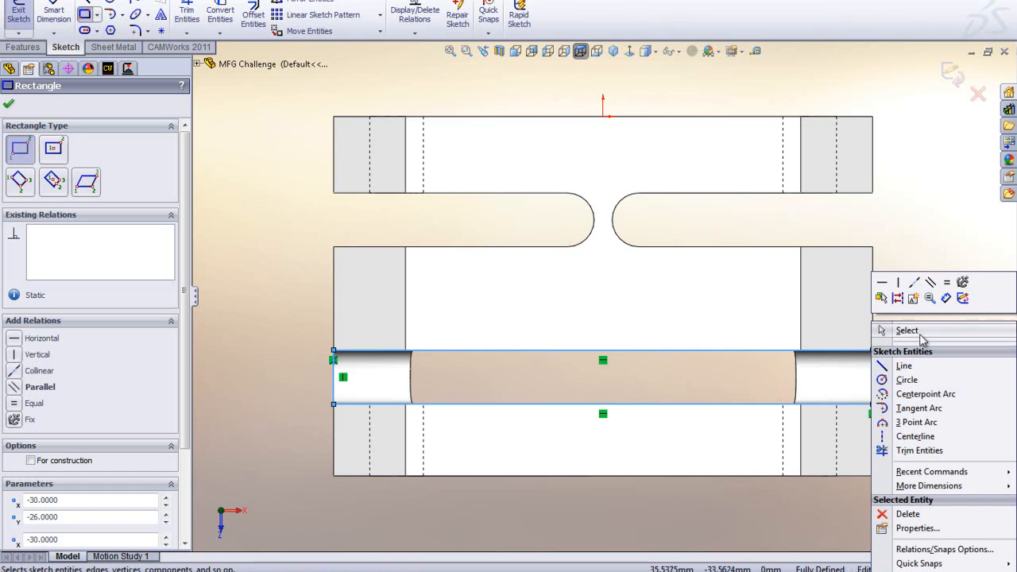
{"action": "left_click", "coordinate": [919, 336]}
{"action": "left_click_drag", "start_coordinate": [903, 425], "coordinate": [258, 288]}
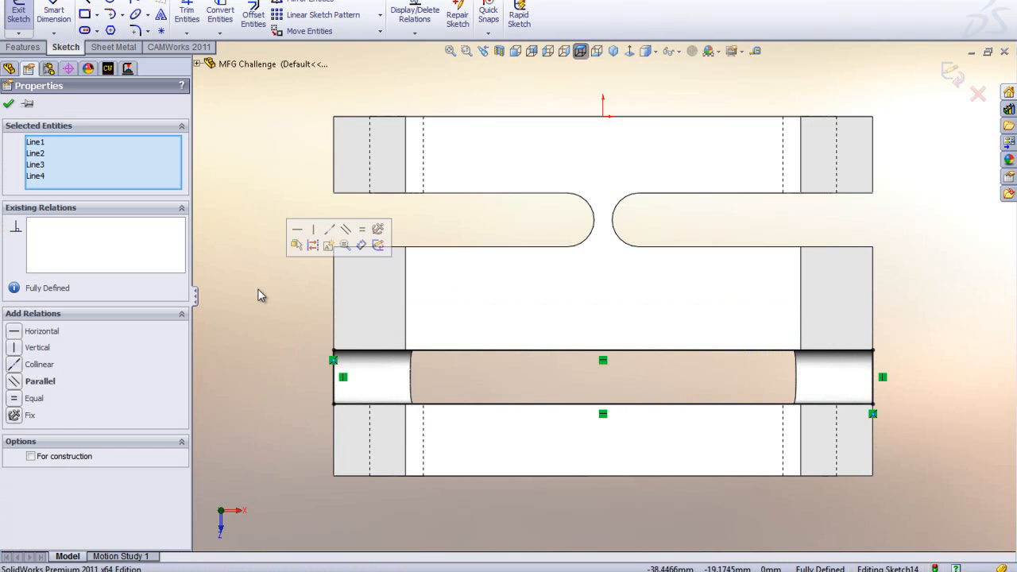
{"action": "left_click", "coordinate": [31, 457]}
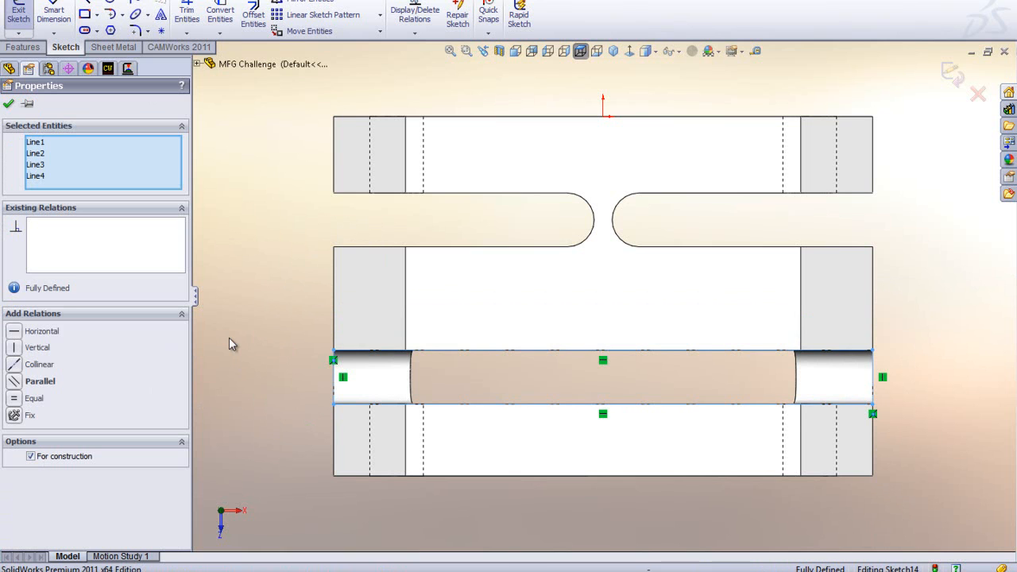
{"action": "left_click", "coordinate": [8, 104]}
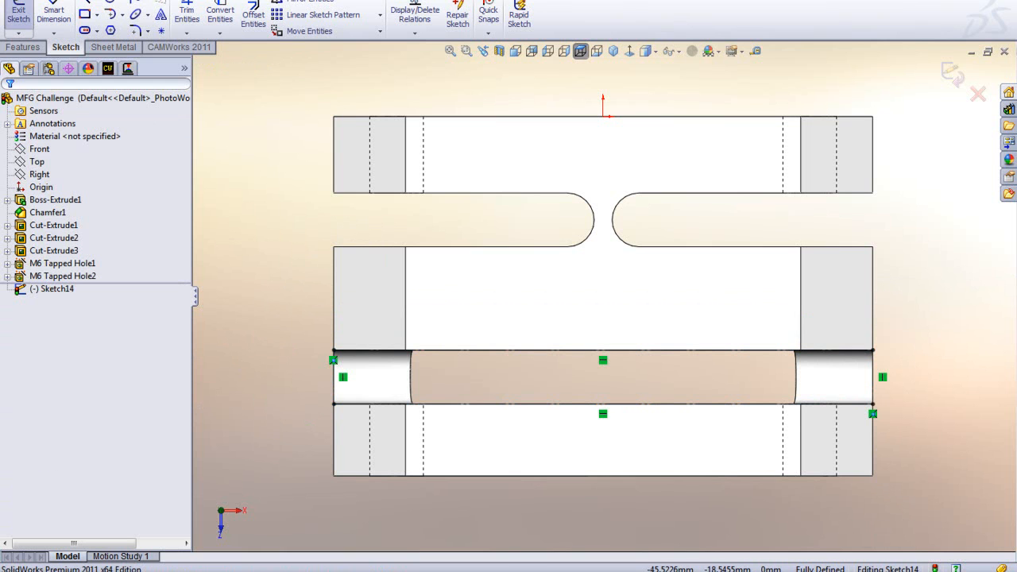
Step: Draw a horizontal 60 mm line joining the midpoints of the rectangle's short sides, and finish the sketch
{"action": "left_click", "coordinate": [87, 3]}
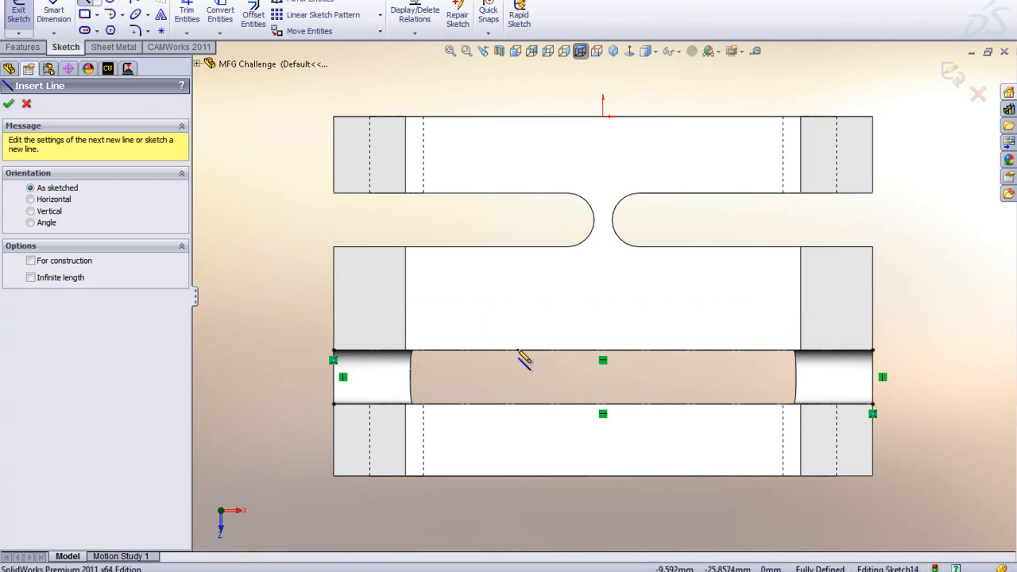
{"action": "left_click", "coordinate": [334, 377]}
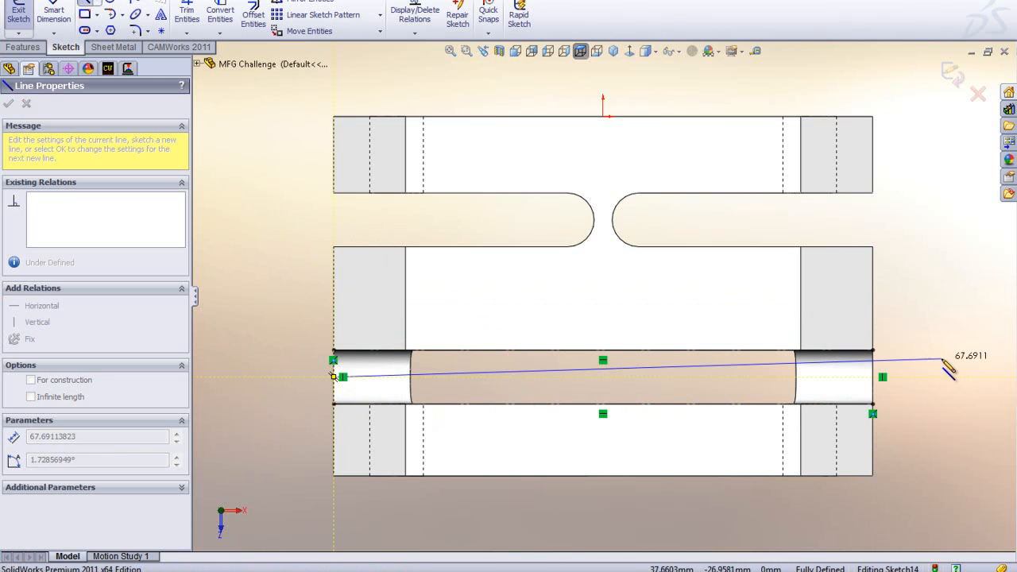
{"action": "left_click", "coordinate": [873, 377]}
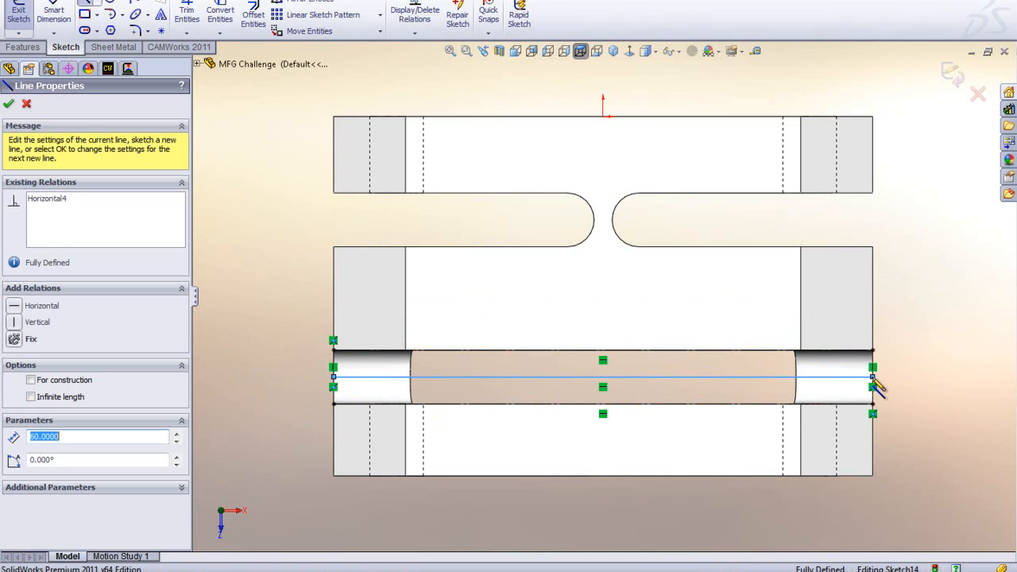
{"action": "left_click", "coordinate": [953, 73]}
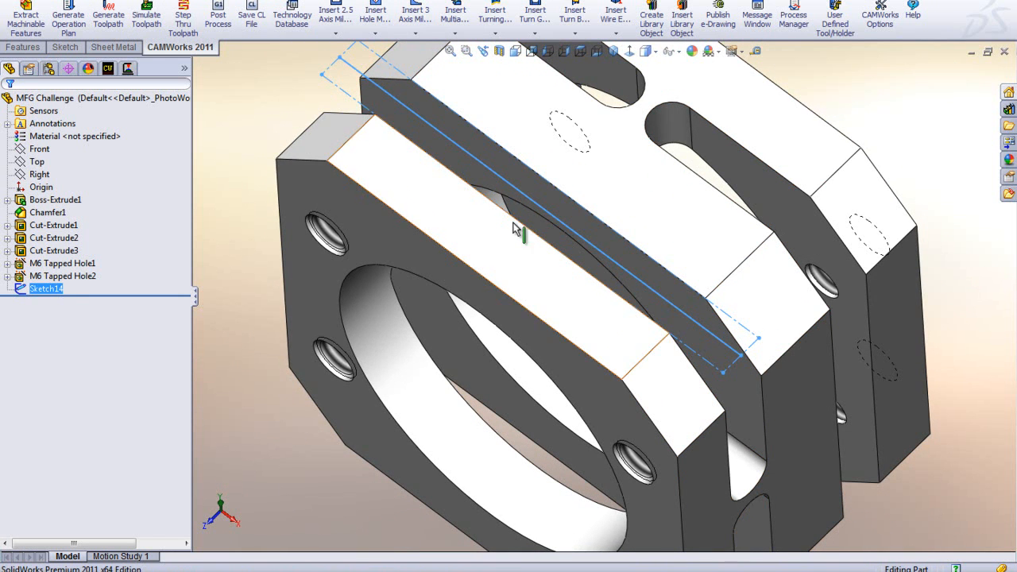
Step: Rename the new slot sketch as "1st slot"
{"action": "key", "text": "z"}
{"action": "left_click", "coordinate": [46, 291]}
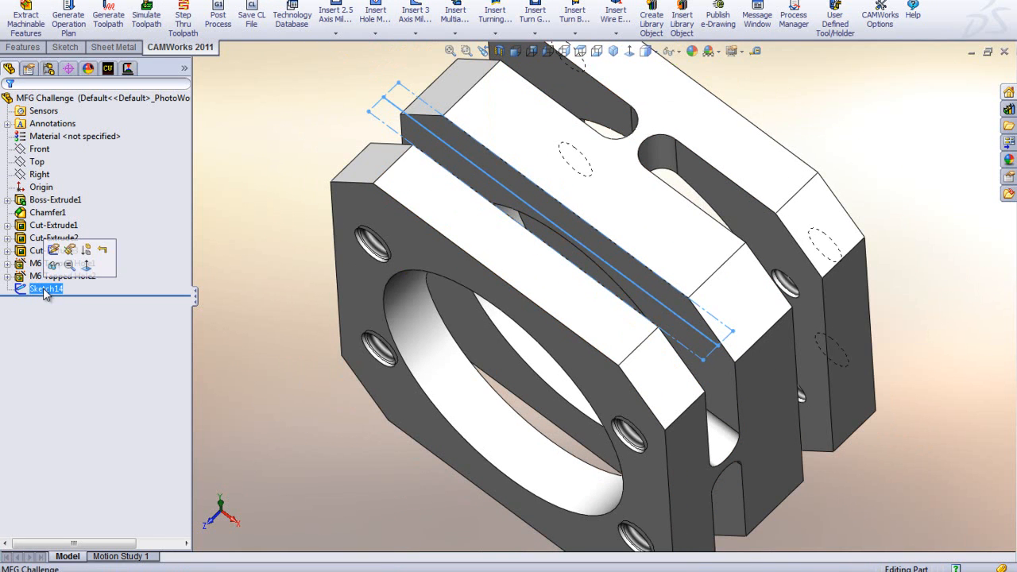
{"action": "type", "text": "1st"}
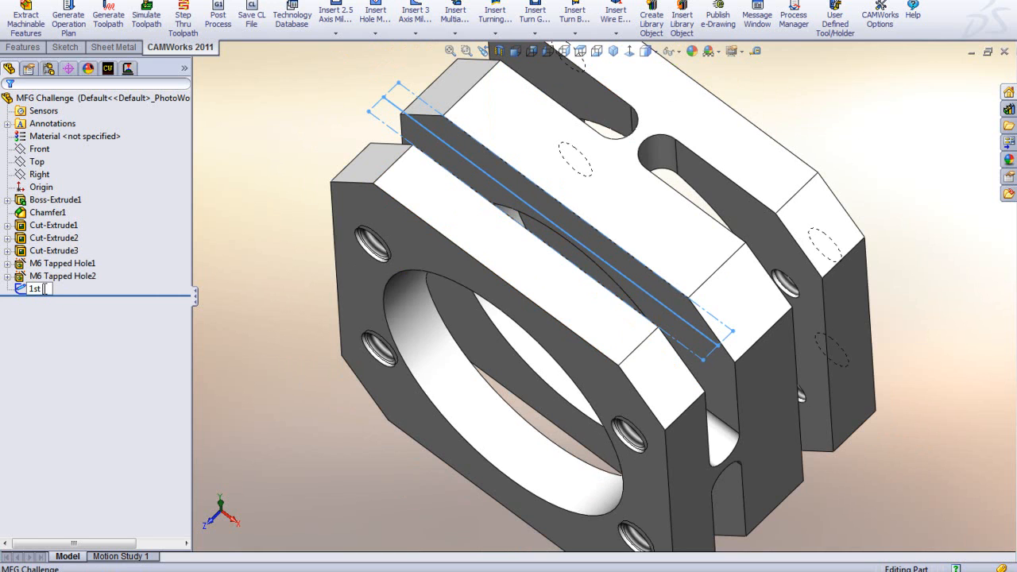
{"action": "left_click", "coordinate": [232, 343]}
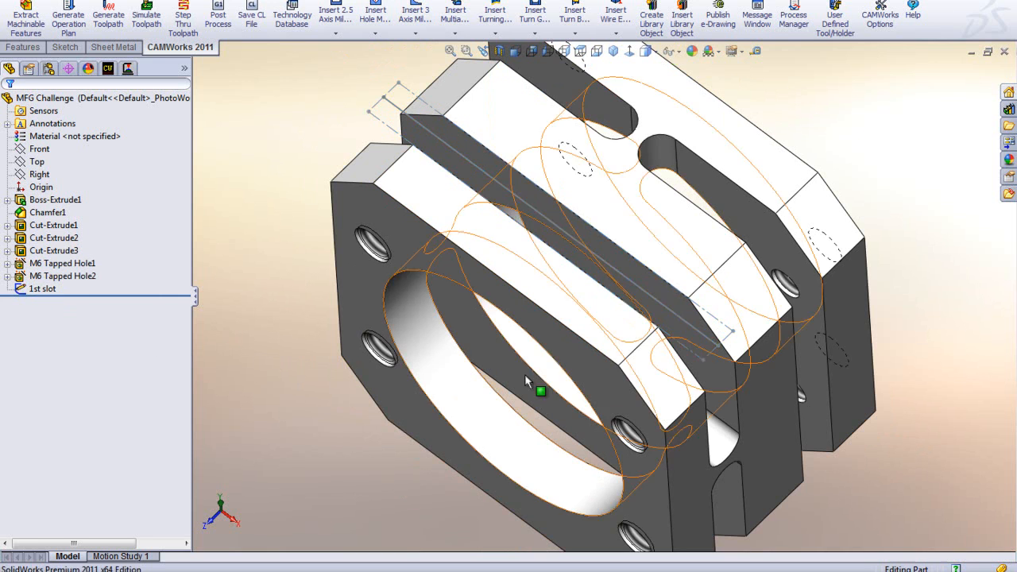
Step: Insert a new mill part setup, using the narrow upper face in front of the first slot as its entity
{"action": "scroll", "coordinate": [563, 374], "scroll_direction": "up", "scroll_amount": 3}
{"action": "mouse_move", "coordinate": [563, 374]}
{"action": "middle_mouse_down"}
{"action": "mouse_move", "coordinate": [570, 271]}
{"action": "mouse_move", "coordinate": [566, 287]}
{"action": "middle_mouse_up"}
{"action": "scroll", "coordinate": [616, 156], "scroll_direction": "down", "scroll_amount": 2}
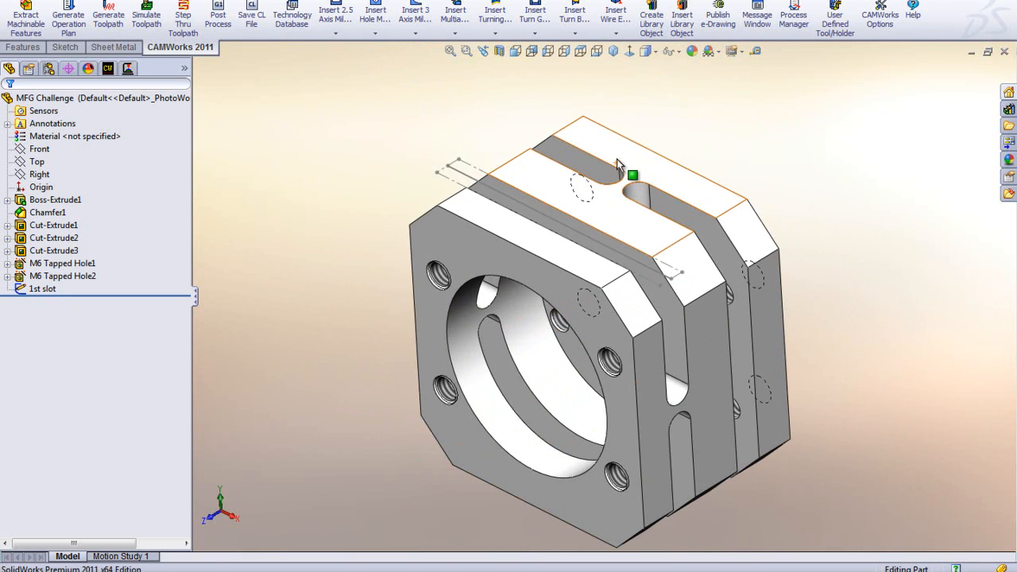
{"action": "scroll", "coordinate": [594, 154], "scroll_direction": "down", "scroll_amount": 2}
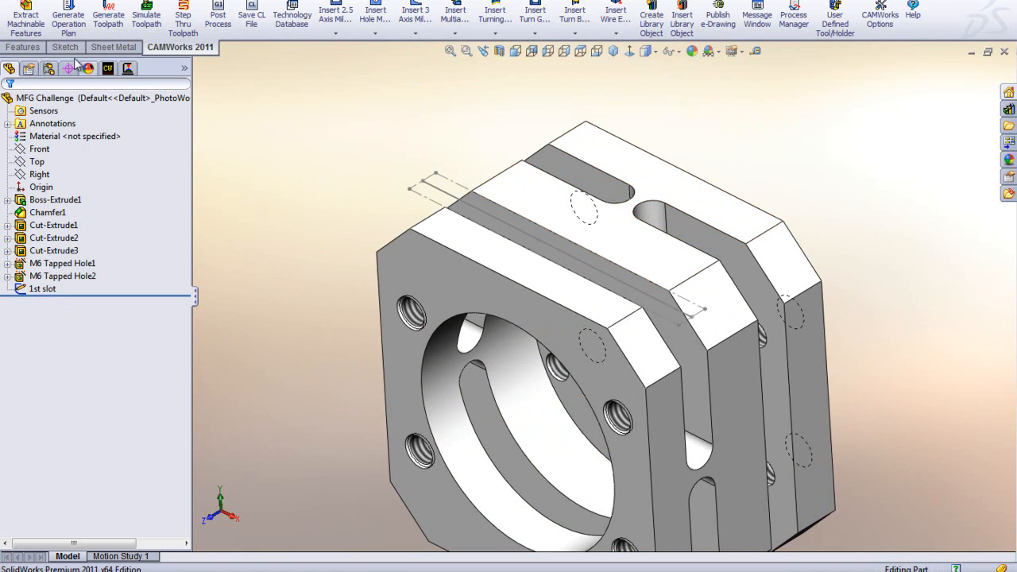
{"action": "left_click", "coordinate": [114, 70]}
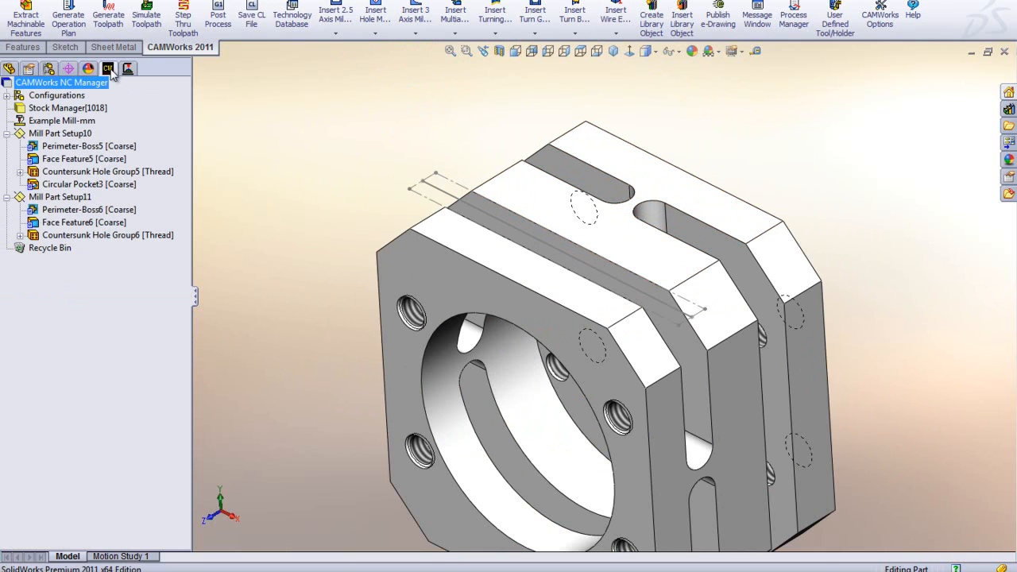
{"action": "right_click", "coordinate": [80, 114]}
{"action": "left_click", "coordinate": [145, 139]}
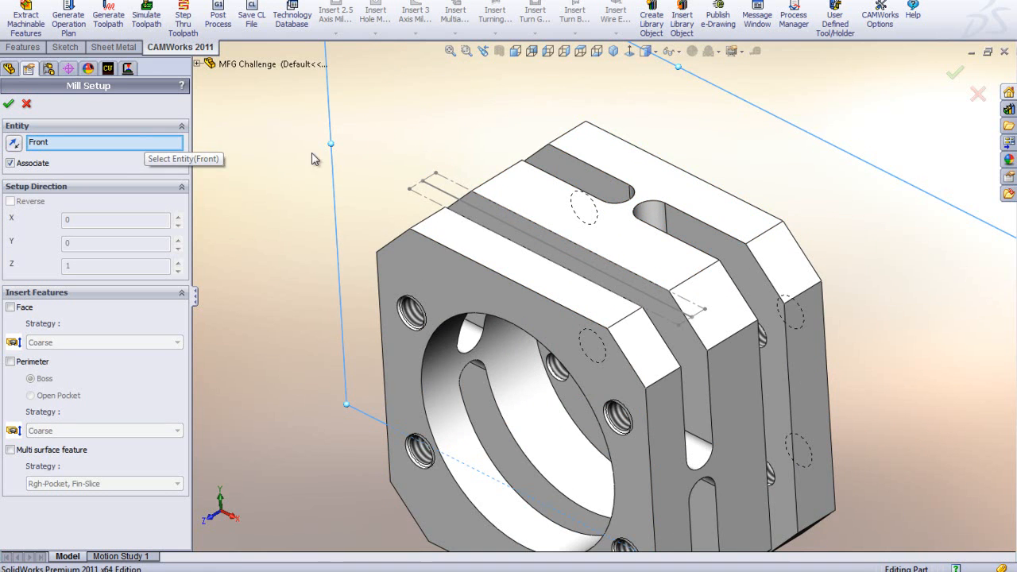
{"action": "key", "text": "z"}
{"action": "key", "text": "z"}
{"action": "middle_click_drag", "start_coordinate": [607, 289], "coordinate": [634, 281]}
{"action": "scroll", "coordinate": [603, 296], "scroll_direction": "down", "scroll_amount": 2}
{"action": "left_click", "coordinate": [545, 281]}
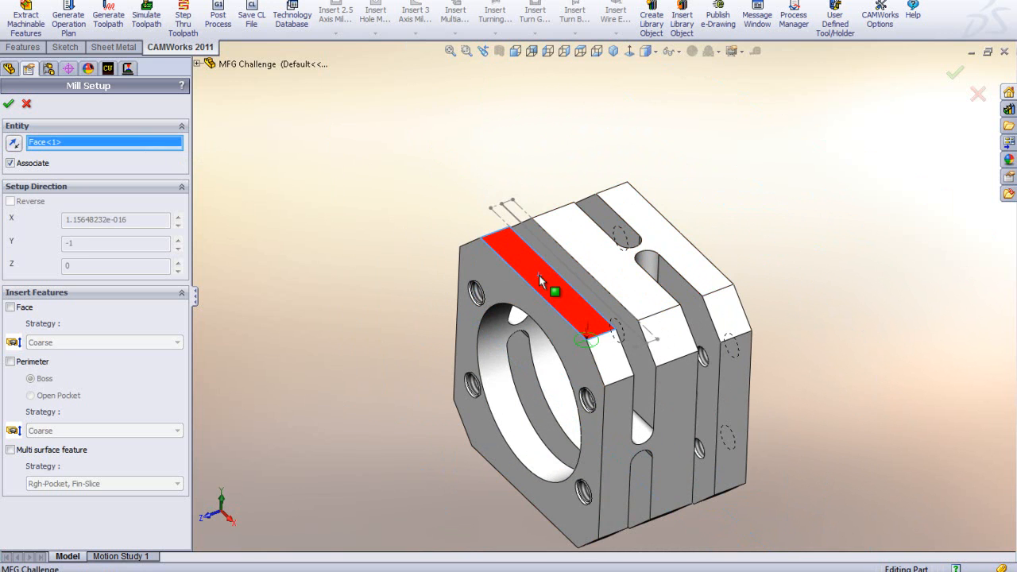
{"action": "scroll", "coordinate": [605, 374], "scroll_direction": "down", "scroll_amount": 3}
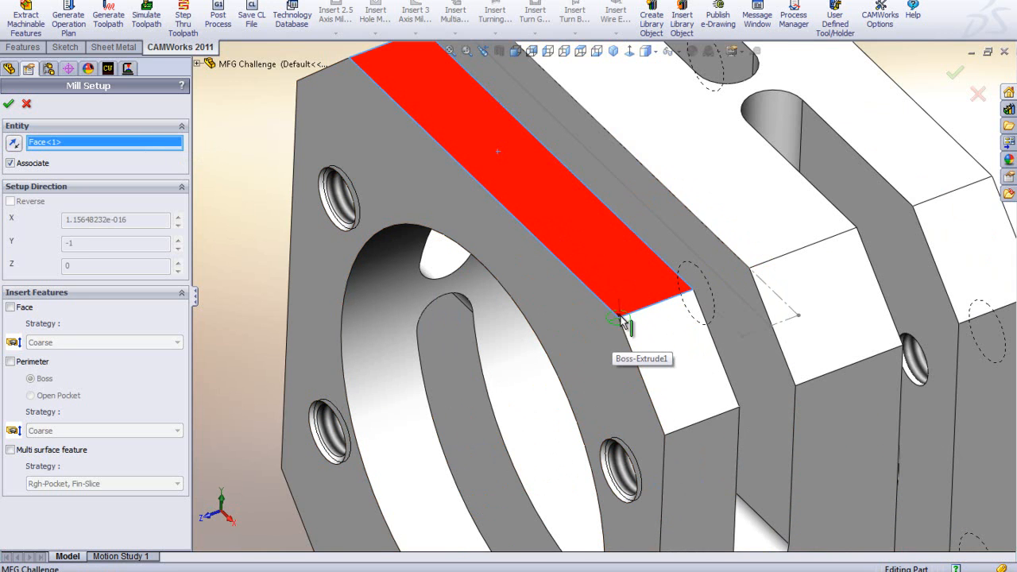
{"action": "scroll", "coordinate": [619, 325], "scroll_direction": "up", "scroll_amount": 3}
{"action": "left_click", "coordinate": [8, 103]}
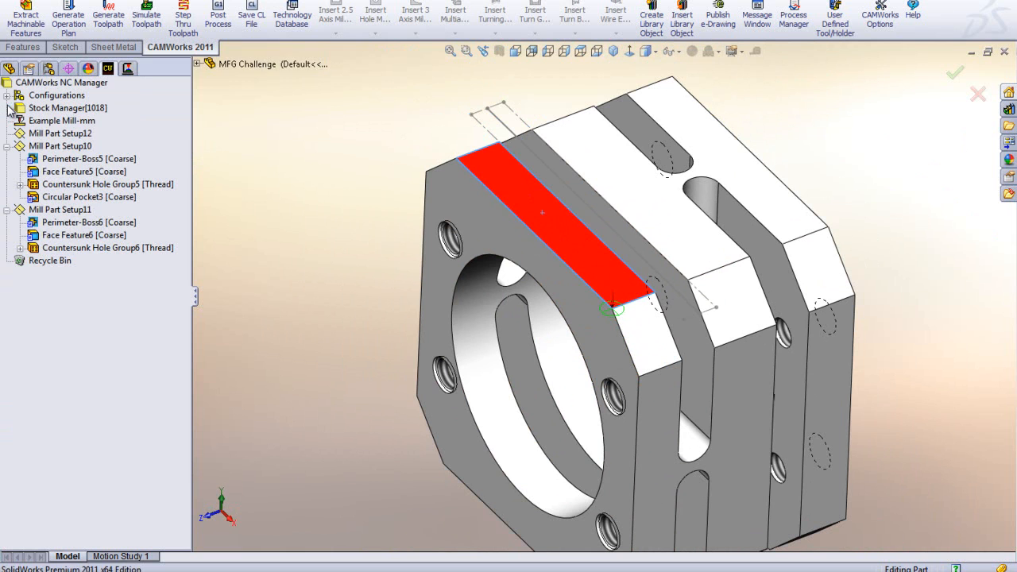
Step: Insert a 2.5 axis Open Profile feature in the new mill part setup, based on the "1st slot" sketch
{"action": "left_click", "coordinate": [48, 134]}
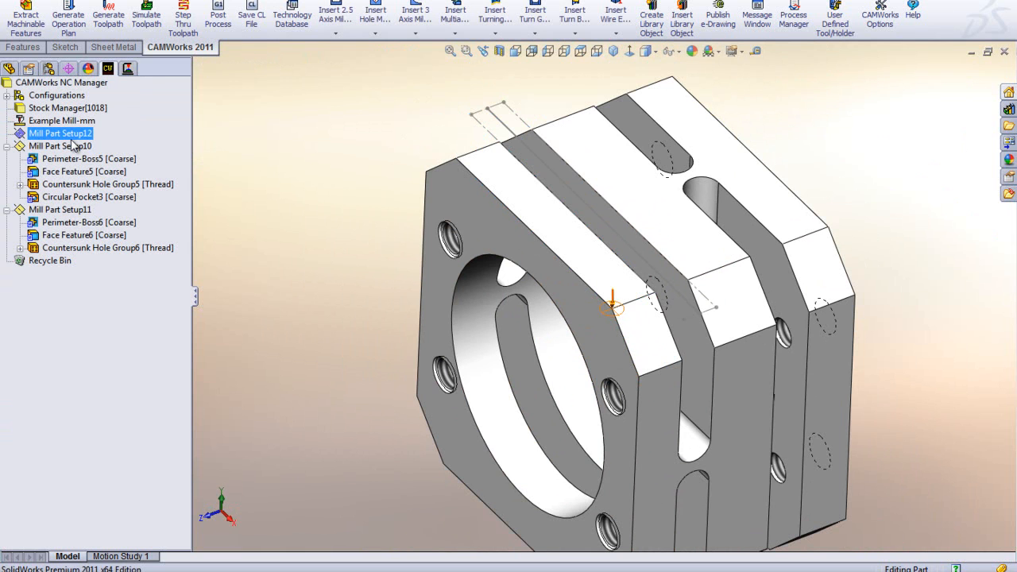
{"action": "right_click", "coordinate": [72, 140]}
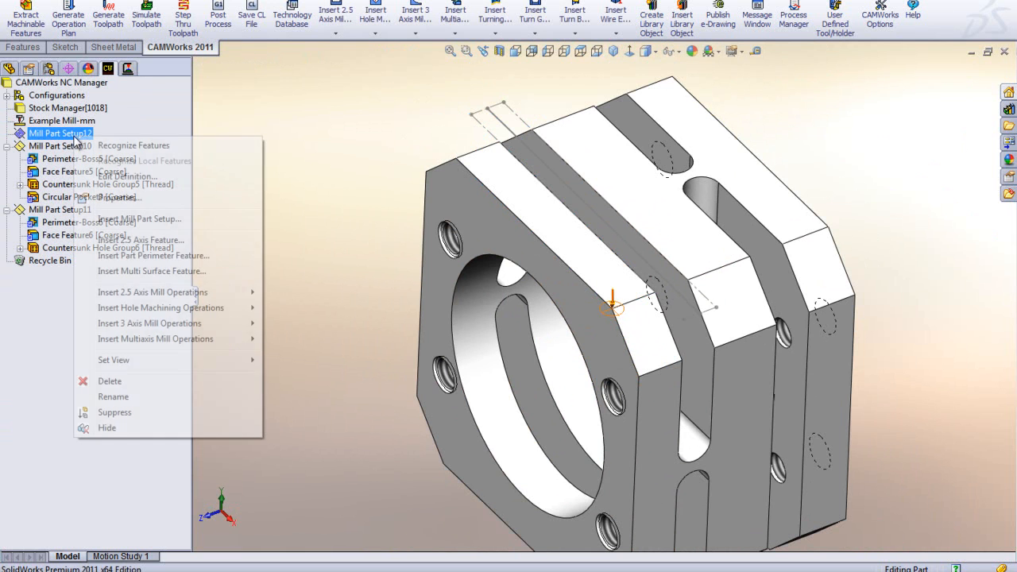
{"action": "left_click", "coordinate": [141, 240]}
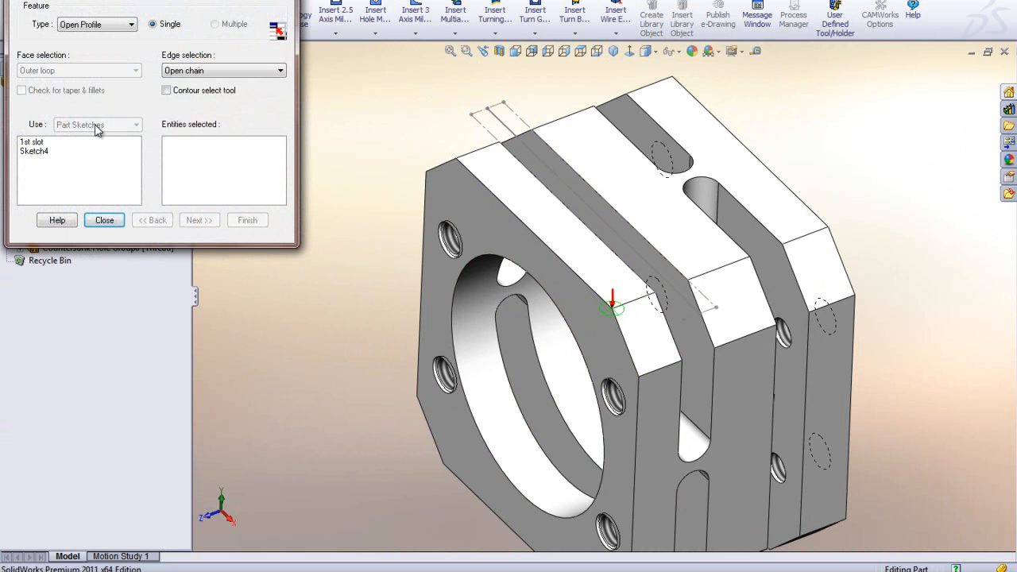
{"action": "left_click", "coordinate": [101, 25]}
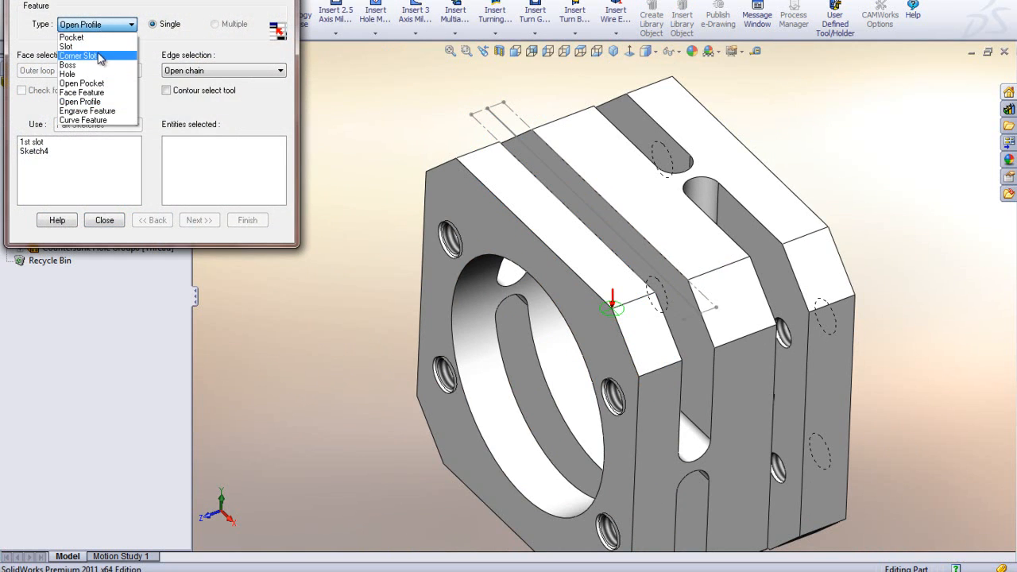
{"action": "left_click", "coordinate": [79, 102]}
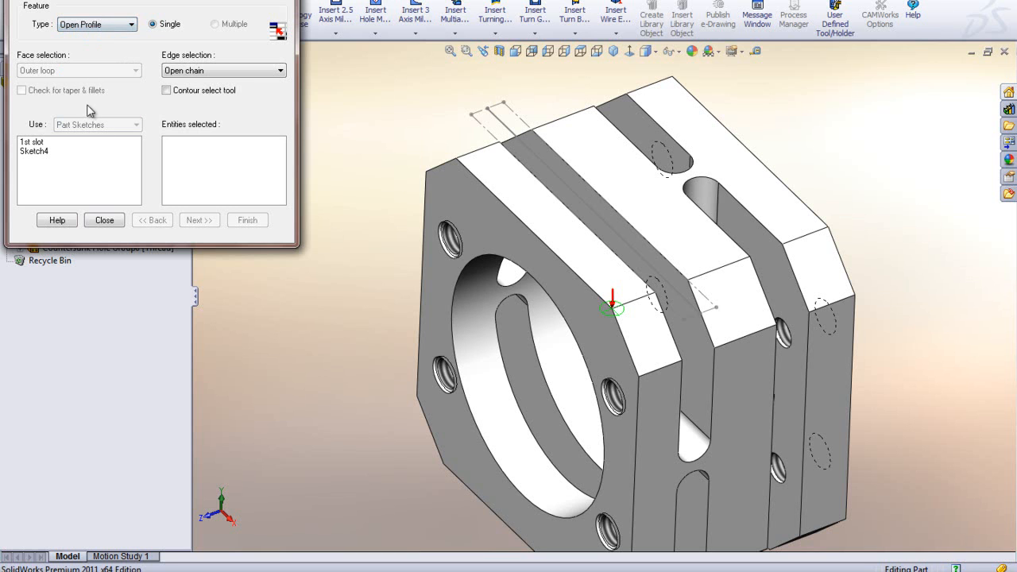
{"action": "left_click", "coordinate": [33, 143]}
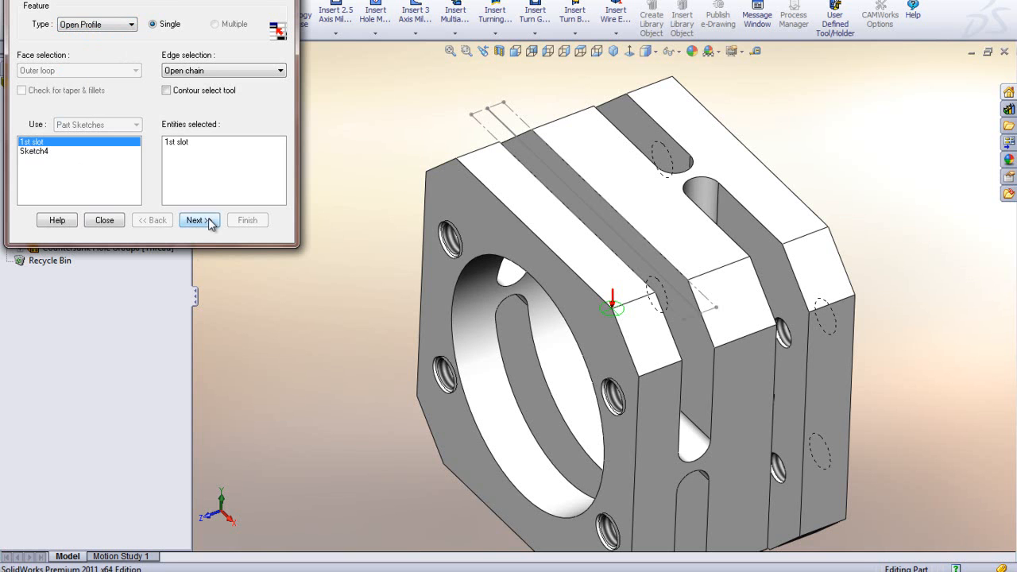
{"action": "left_click", "coordinate": [198, 221]}
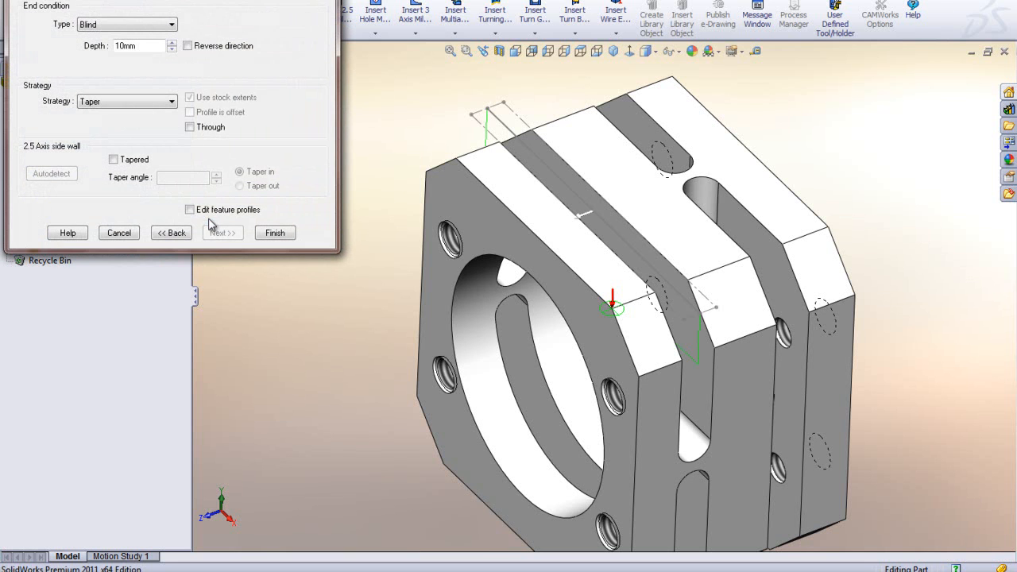
Step: End the open profile up to the vertex at the base of the first slot's side opening, with the Coarse strategy, and finish the feature
{"action": "left_click", "coordinate": [128, 25]}
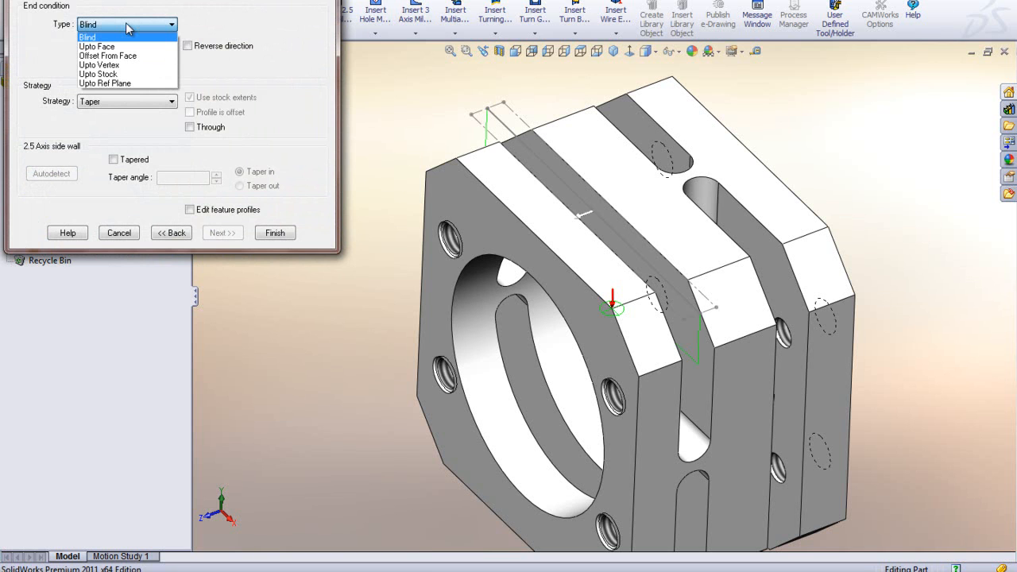
{"action": "left_click", "coordinate": [129, 29]}
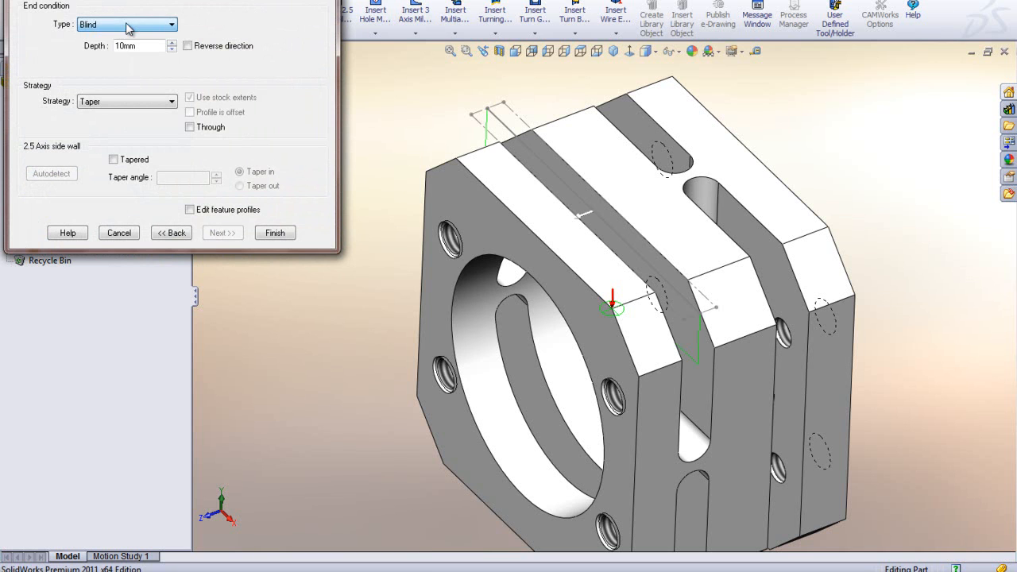
{"action": "left_click", "coordinate": [710, 440]}
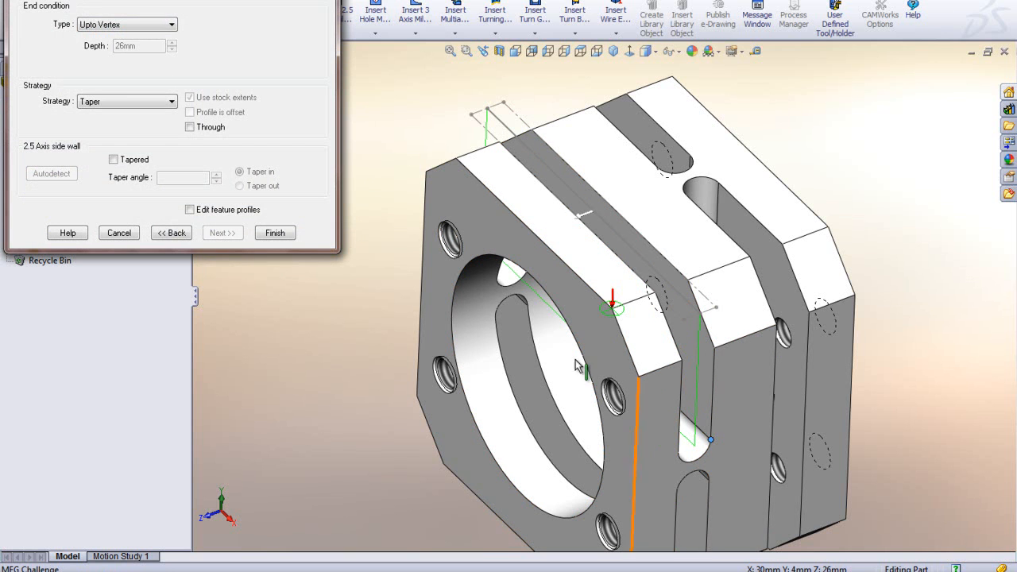
{"action": "left_click", "coordinate": [128, 103]}
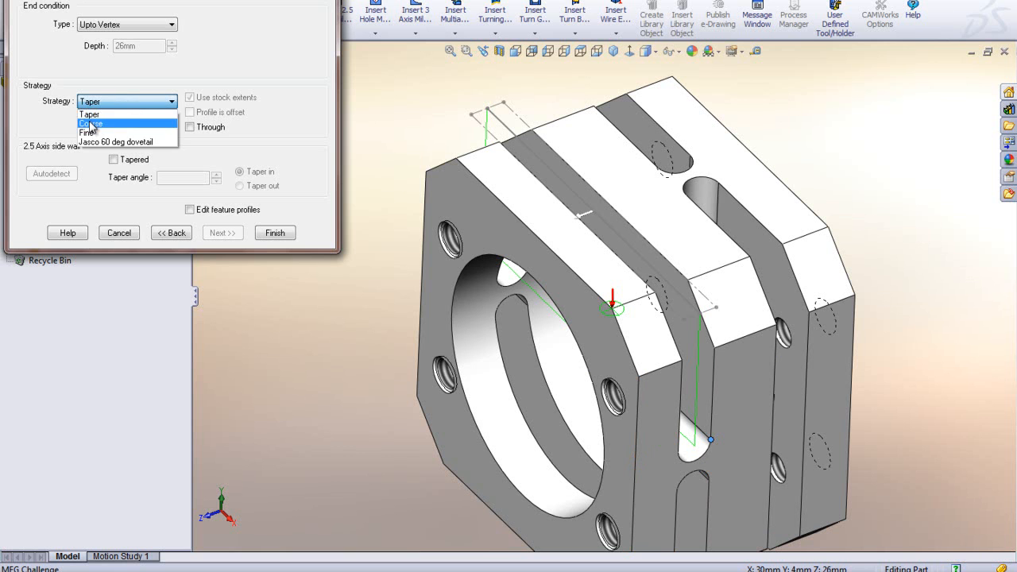
{"action": "left_click", "coordinate": [92, 125]}
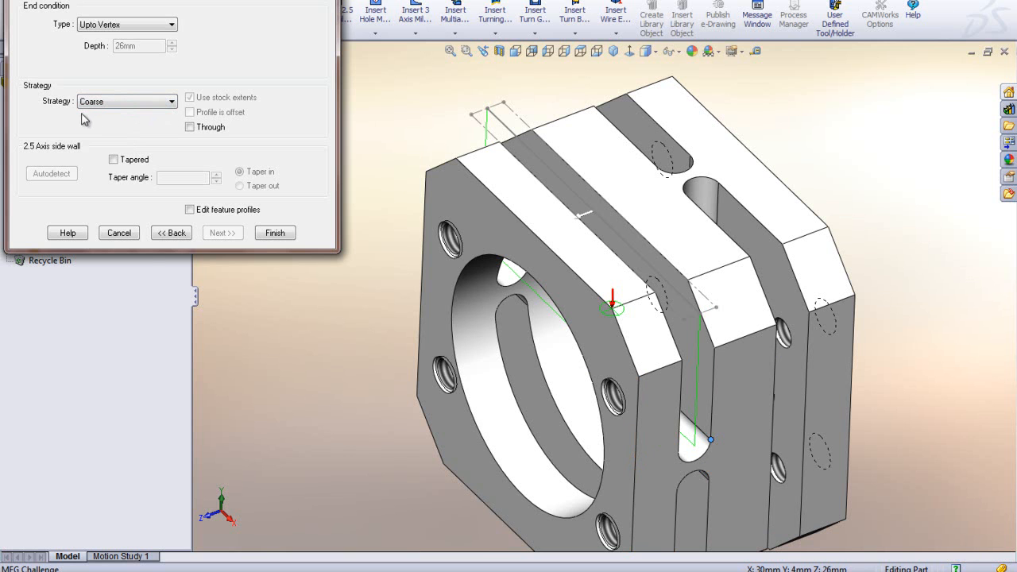
{"action": "left_click", "coordinate": [278, 233]}
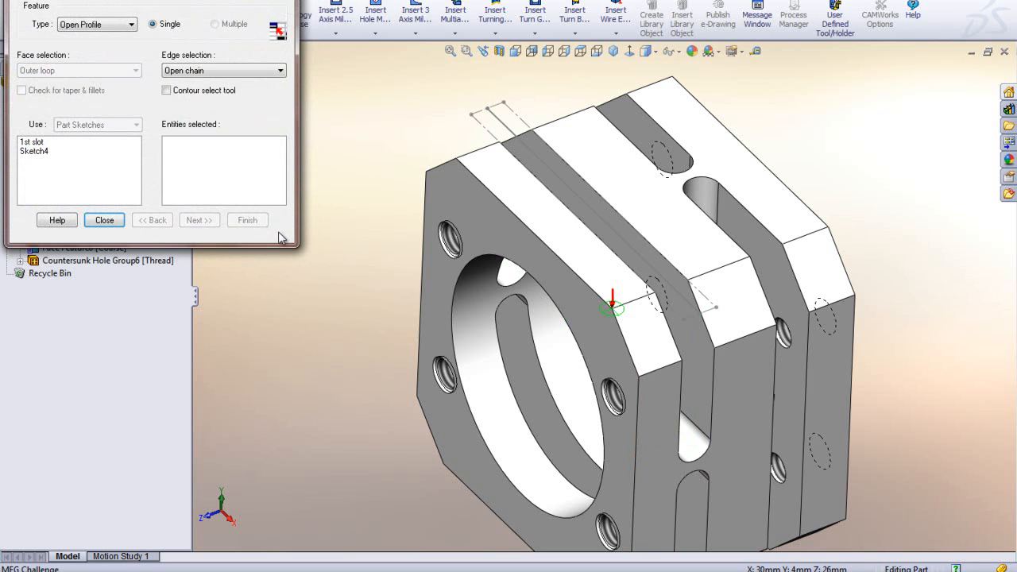
{"action": "left_click", "coordinate": [104, 220]}
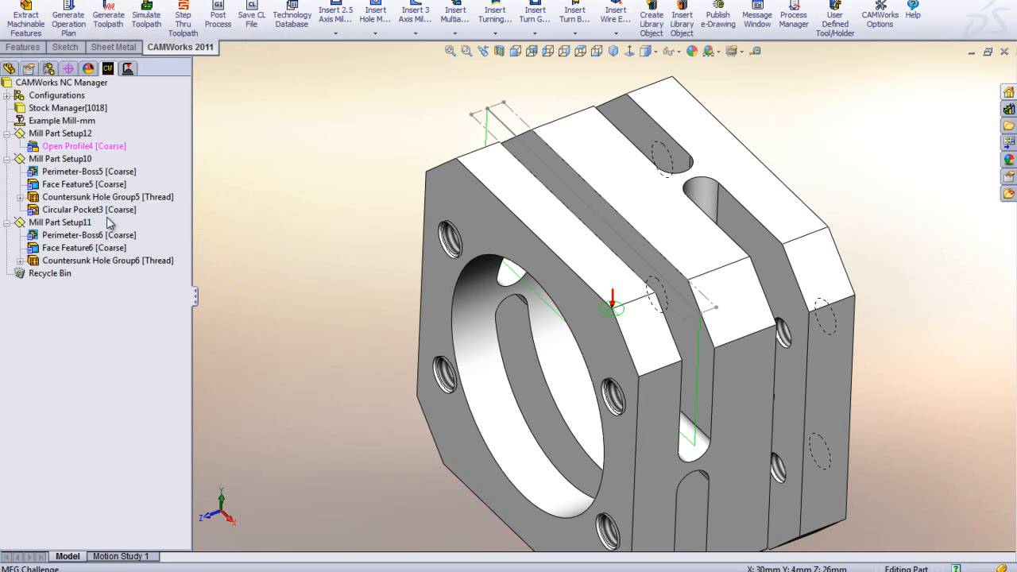
Step: Generate the operation plan for the open profile and open its contour mill operation for editing
{"action": "right_click", "coordinate": [70, 153]}
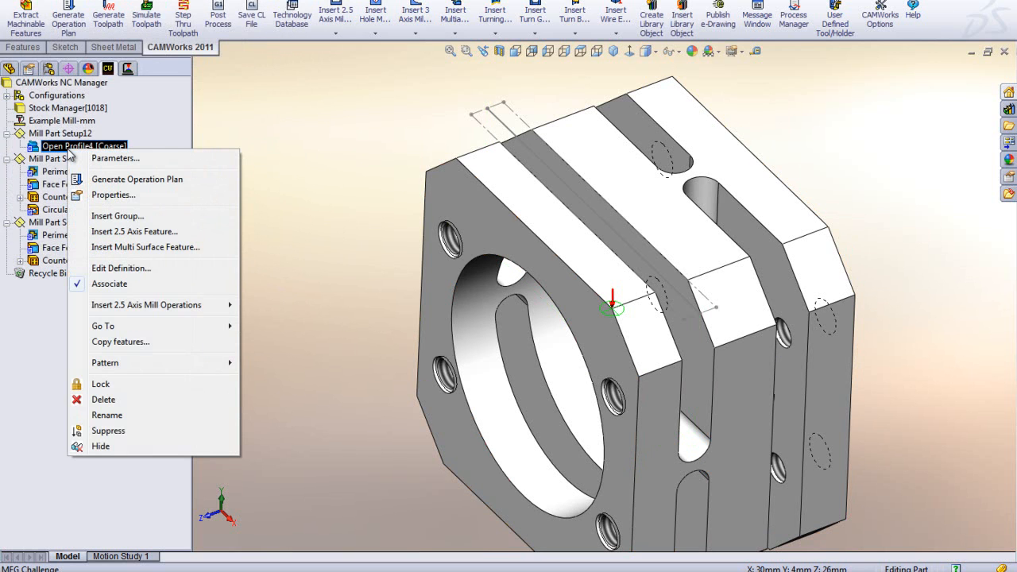
{"action": "left_click", "coordinate": [123, 179]}
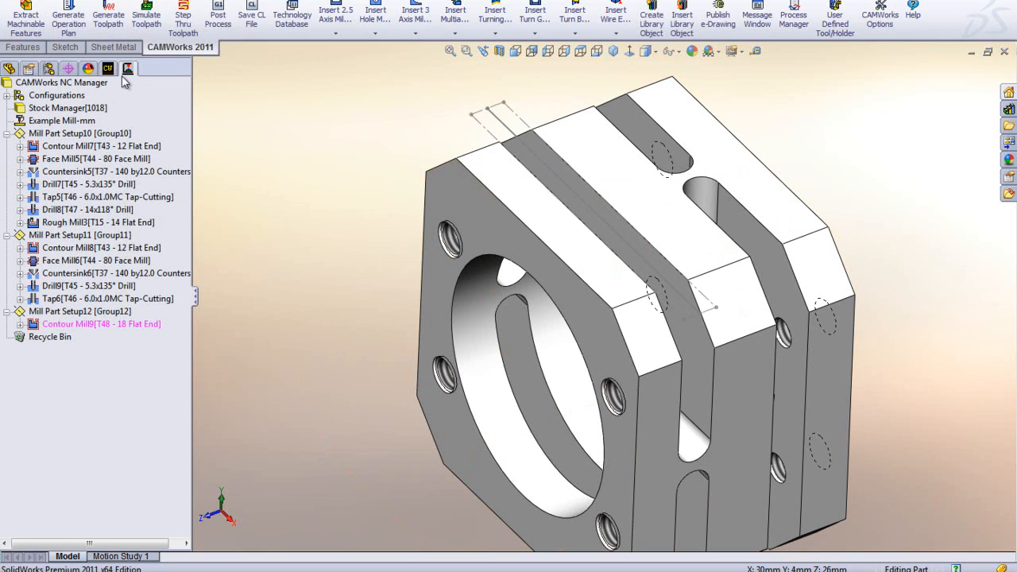
{"action": "right_click", "coordinate": [91, 331]}
{"action": "left_click", "coordinate": [279, 221]}
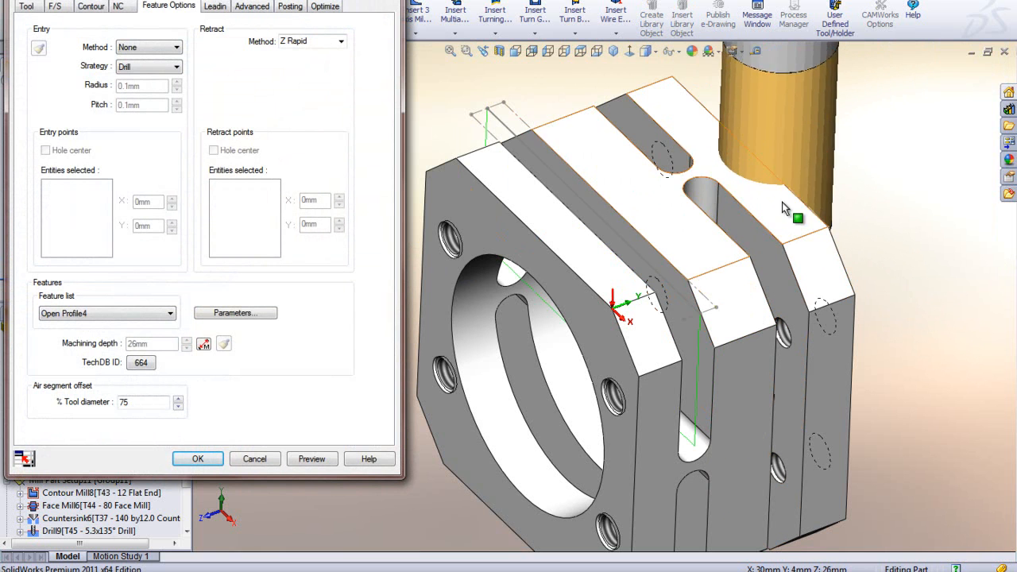
Step: Add the 6 mm four-flute ball nose end mill, ID 230, to the tool crib, filtering for Ball Nose tools with 0 to 9 mm diameter
{"action": "left_click", "coordinate": [27, 6]}
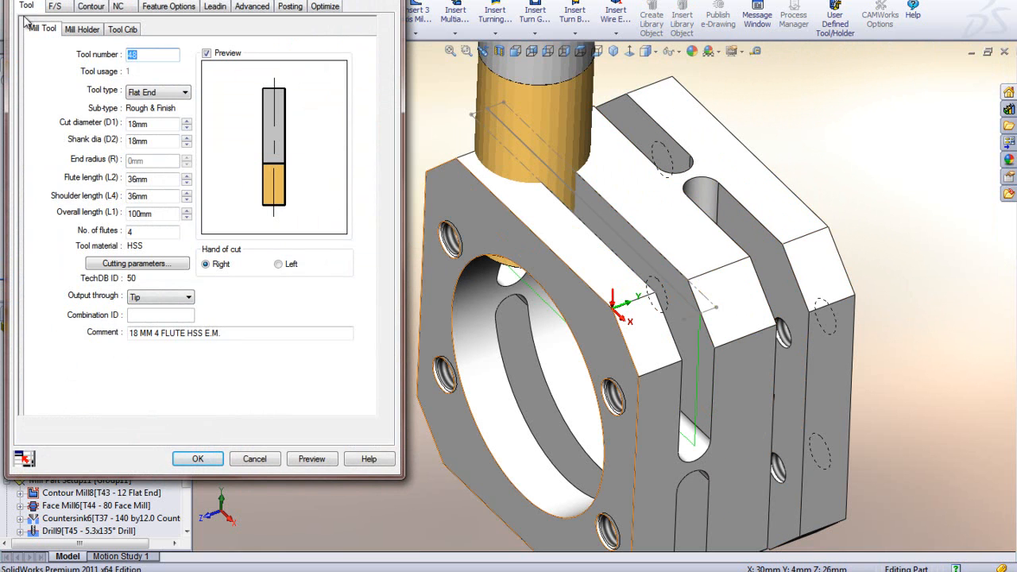
{"action": "left_click", "coordinate": [121, 30]}
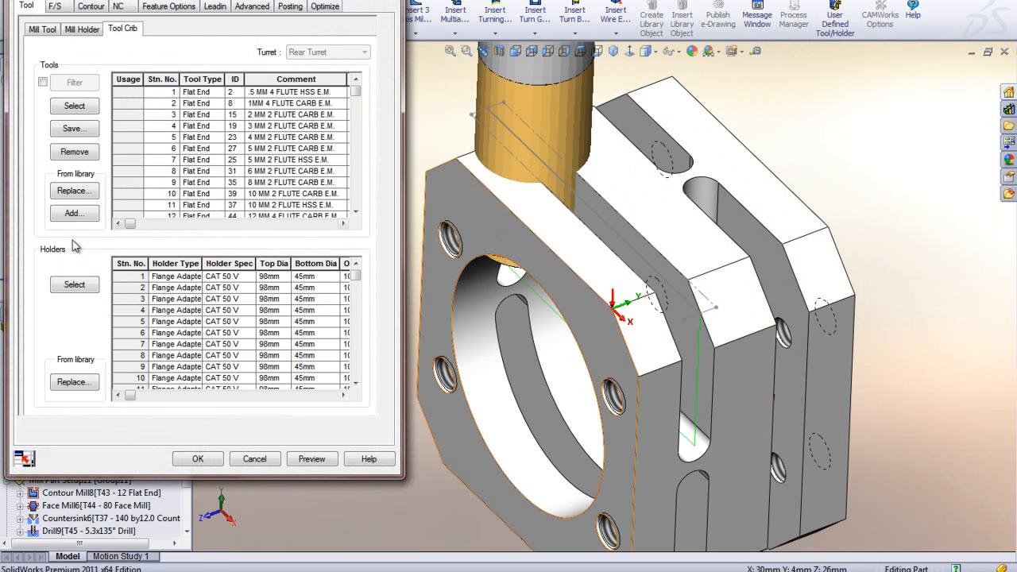
{"action": "left_click", "coordinate": [72, 214]}
{"action": "left_click", "coordinate": [194, 172]}
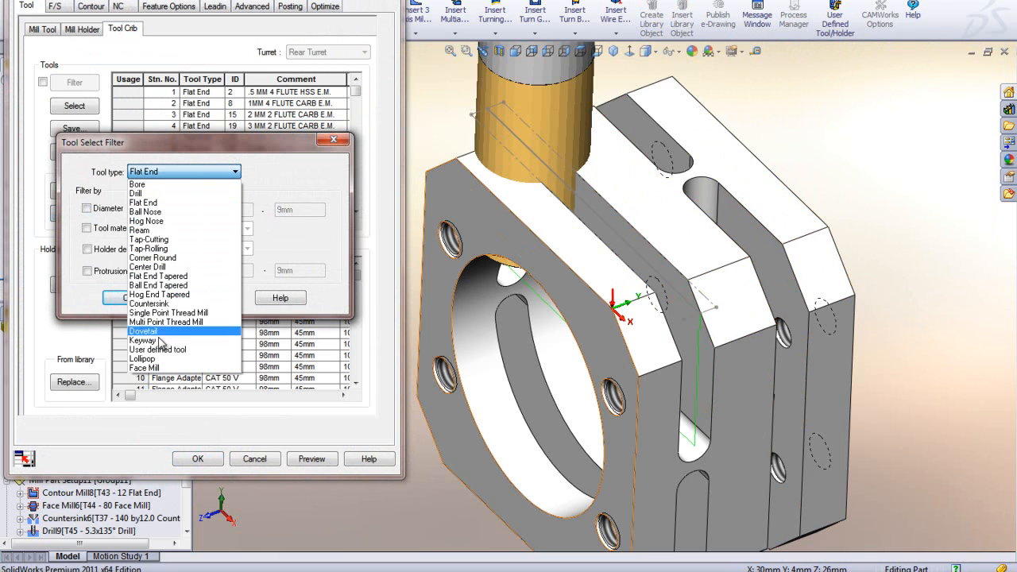
{"action": "left_click", "coordinate": [156, 215]}
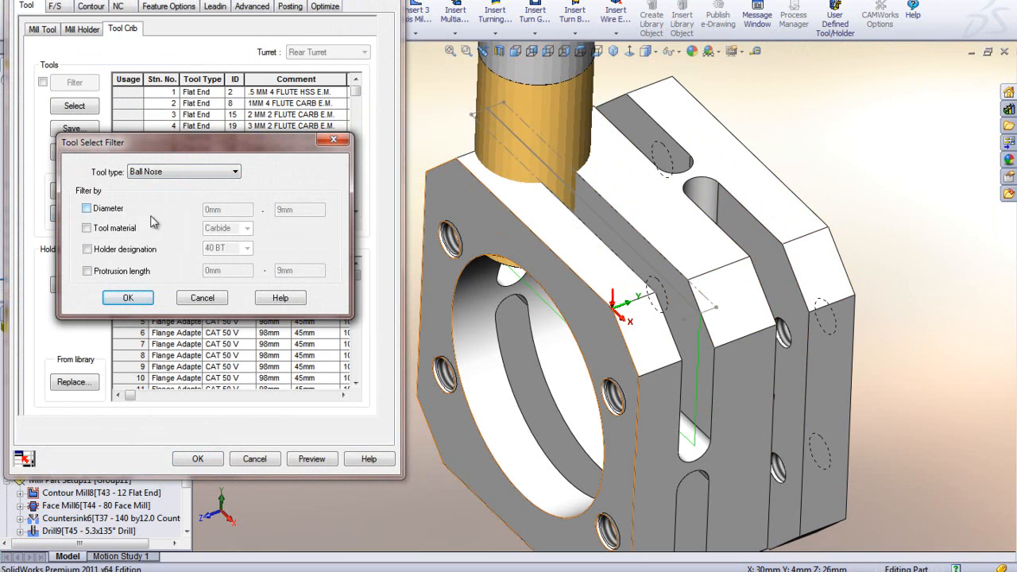
{"action": "left_click", "coordinate": [103, 211]}
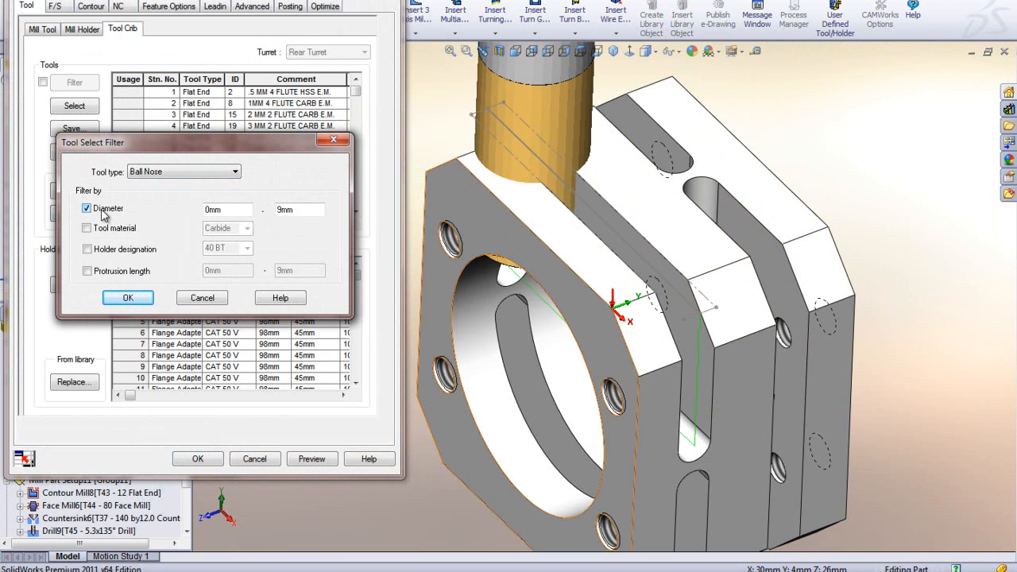
{"action": "left_click", "coordinate": [129, 298]}
{"action": "scroll", "coordinate": [318, 143], "scroll_direction": "down", "scroll_amount": 2}
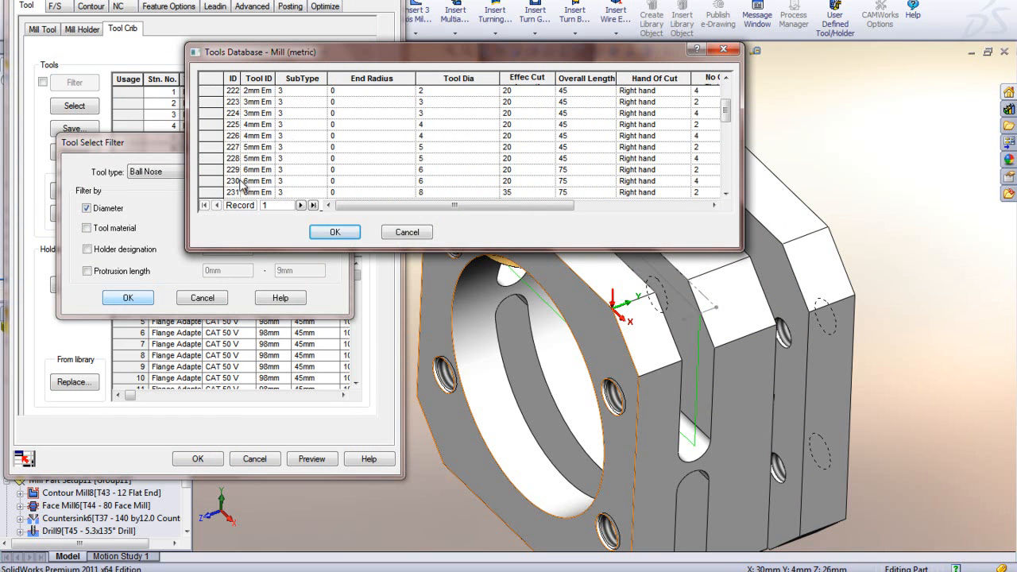
{"action": "left_click", "coordinate": [224, 181]}
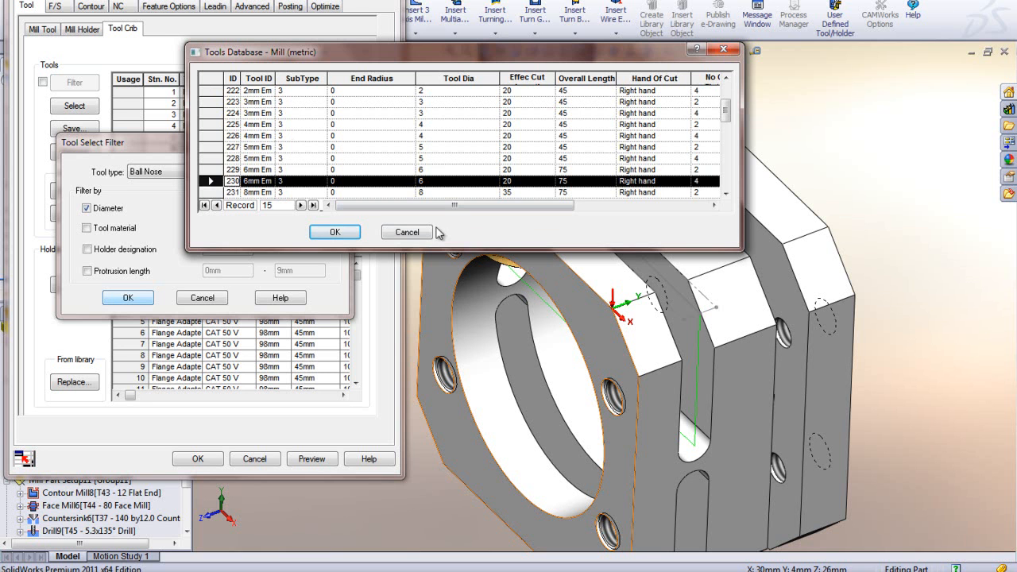
{"action": "left_click", "coordinate": [334, 233]}
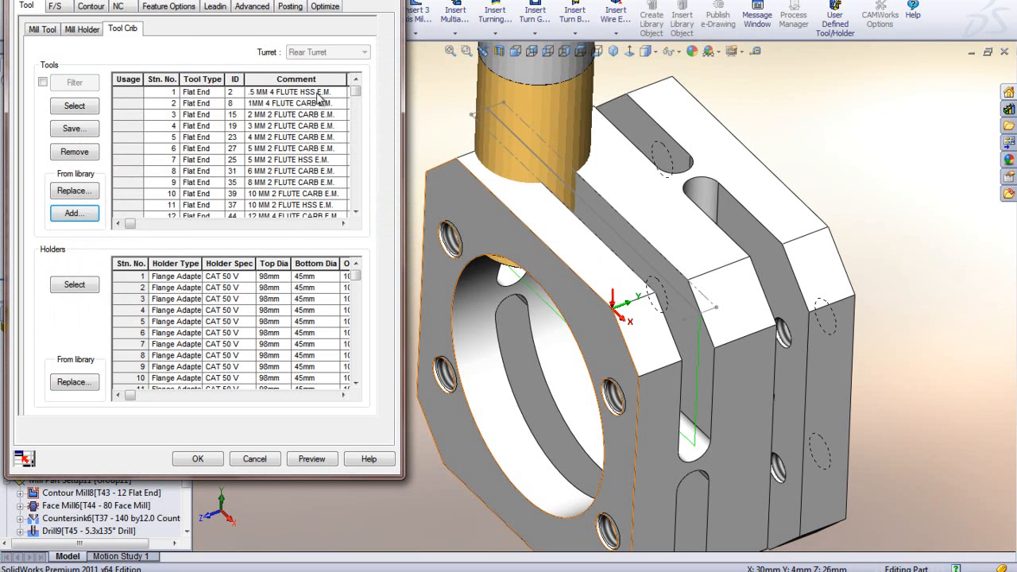
Step: Assign the 6 mm ball nose end mill at station 50 to the contour mill operation, replacing the corresponding holder as well
{"action": "left_click_drag", "start_coordinate": [356, 90], "coordinate": [358, 212]}
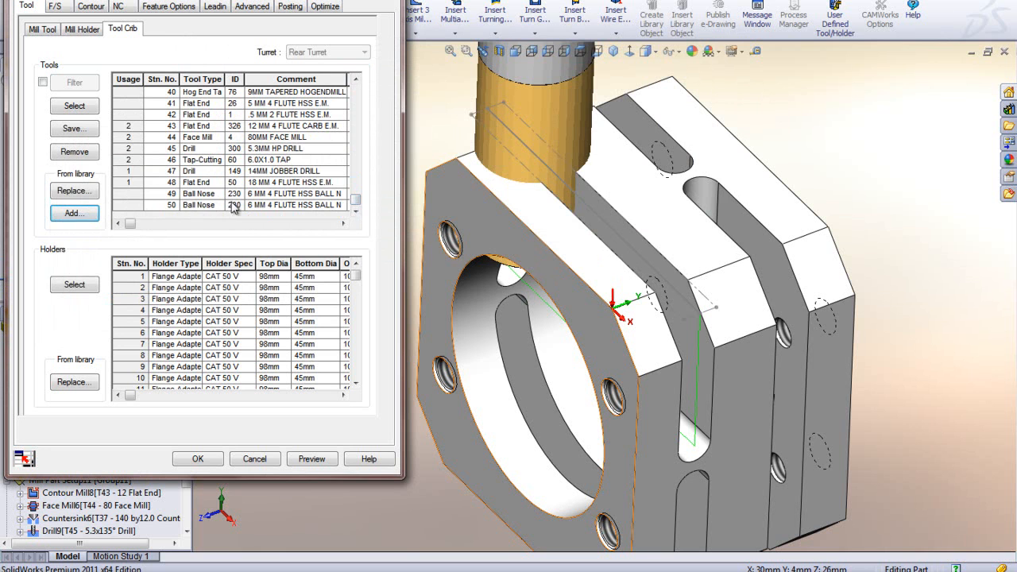
{"action": "left_click", "coordinate": [134, 207]}
{"action": "left_click", "coordinate": [69, 112]}
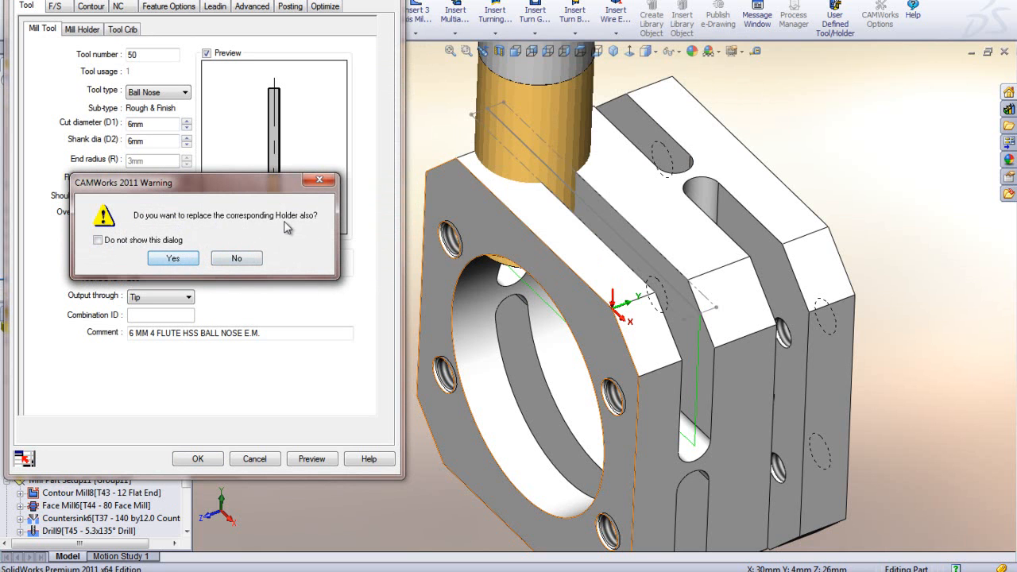
{"action": "left_click", "coordinate": [183, 262]}
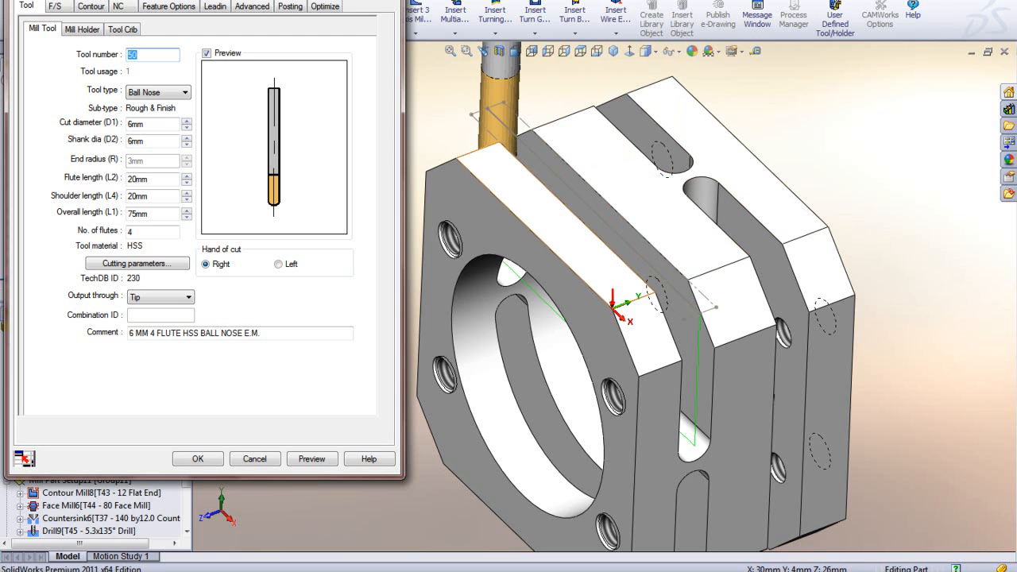
Step: Enable zigzag depth processing in the contour parameters and set the first and maximum cut amounts to 2 mm
{"action": "scroll", "coordinate": [604, 294], "scroll_direction": "up", "scroll_amount": 2}
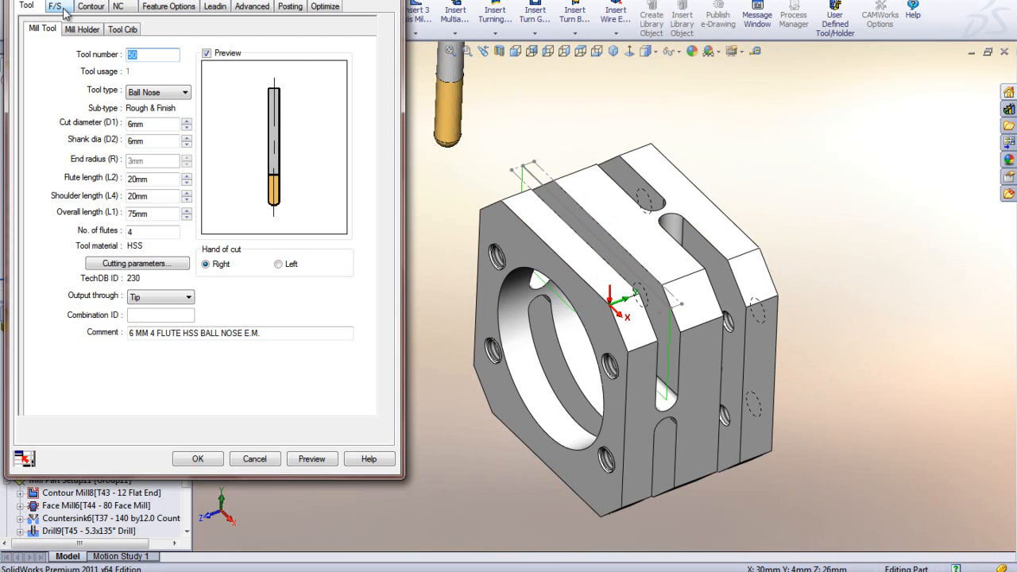
{"action": "left_click", "coordinate": [92, 7]}
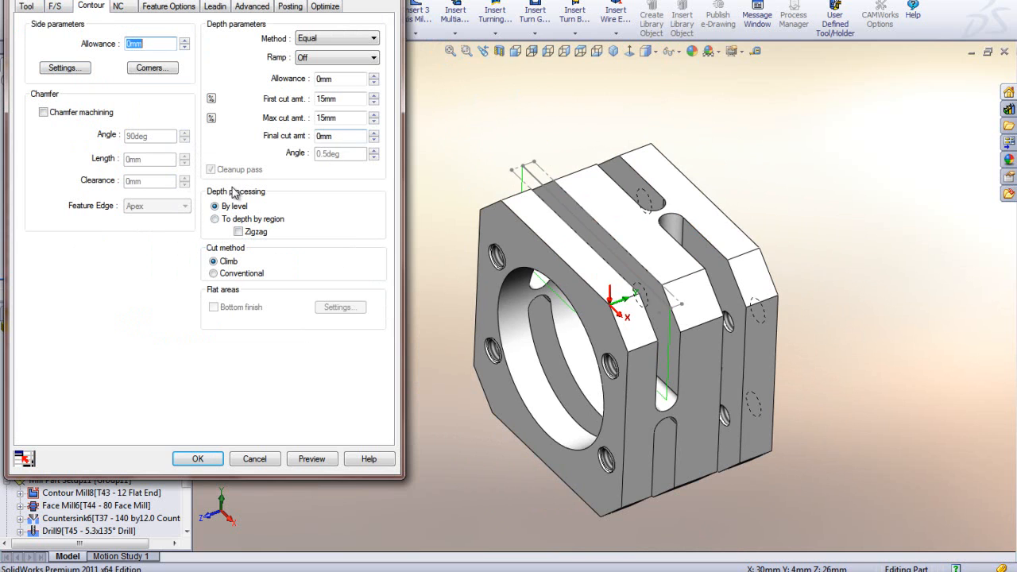
{"action": "left_click", "coordinate": [240, 234]}
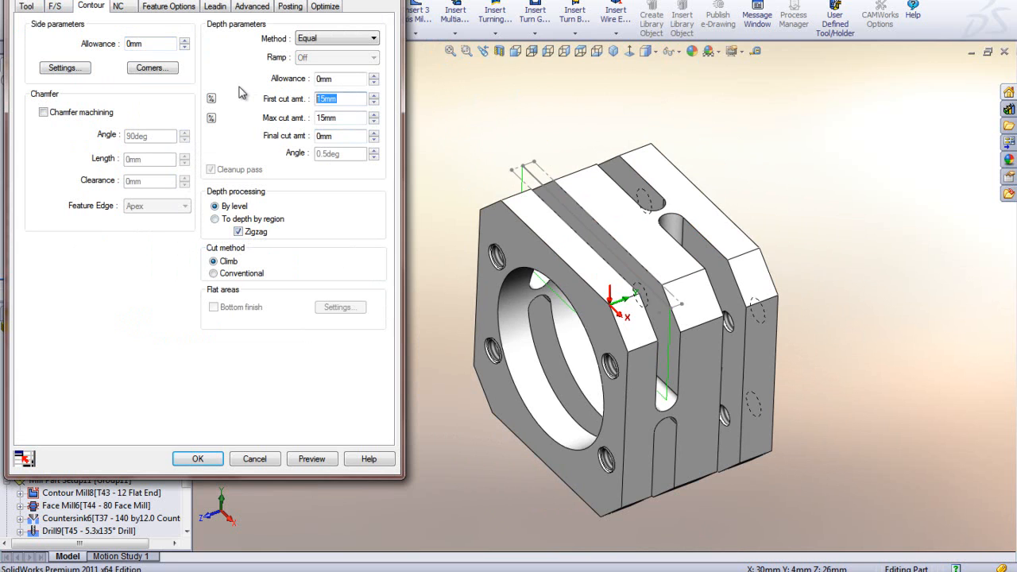
{"action": "left_click_drag", "start_coordinate": [343, 117], "coordinate": [244, 109]}
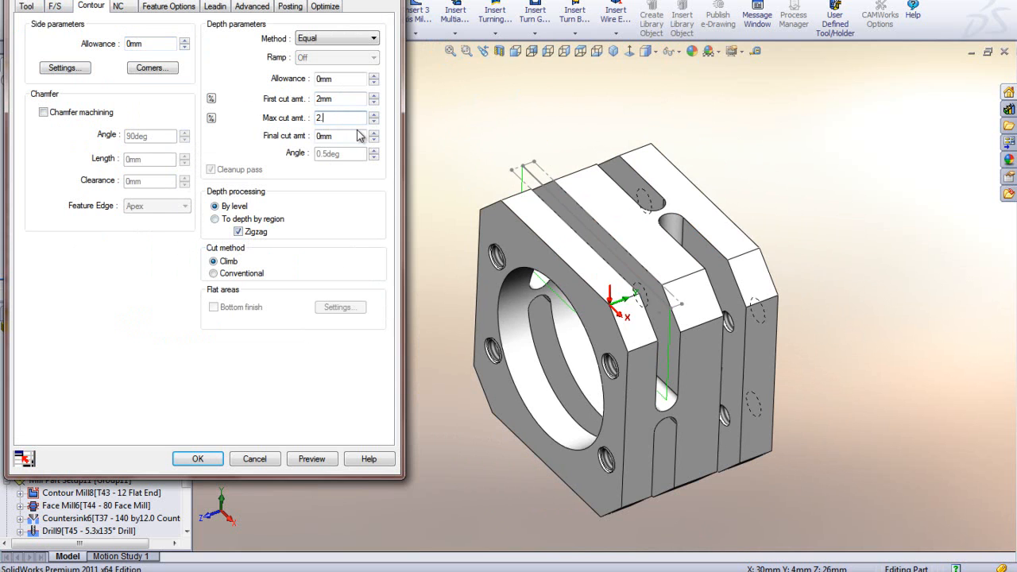
Step: Set the contour mill's toolpath center to without compensation and preview the resulting toolpath
{"action": "left_click", "coordinate": [121, 7]}
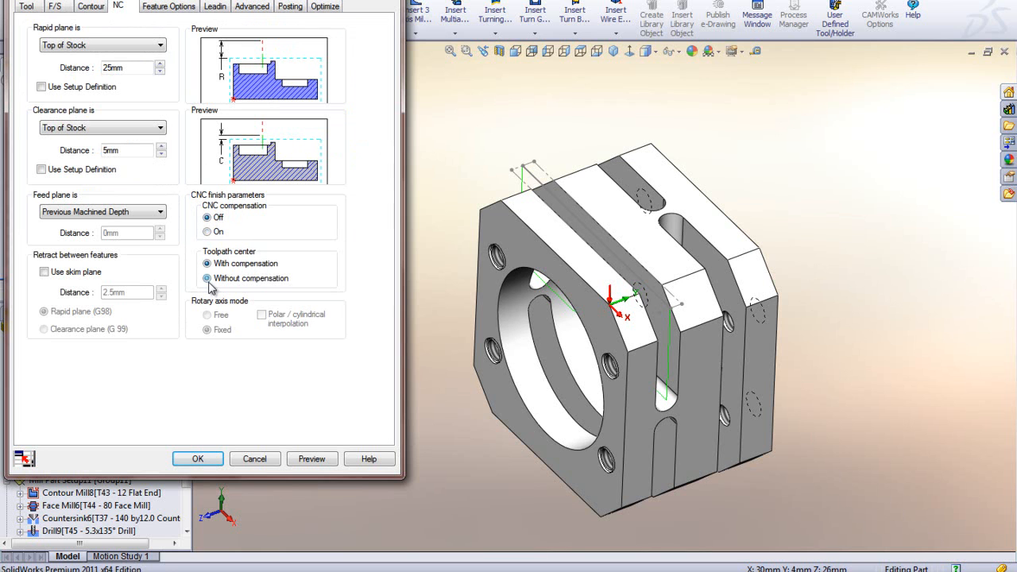
{"action": "left_click", "coordinate": [328, 460]}
{"action": "middle_click_drag", "start_coordinate": [670, 328], "coordinate": [687, 398]}
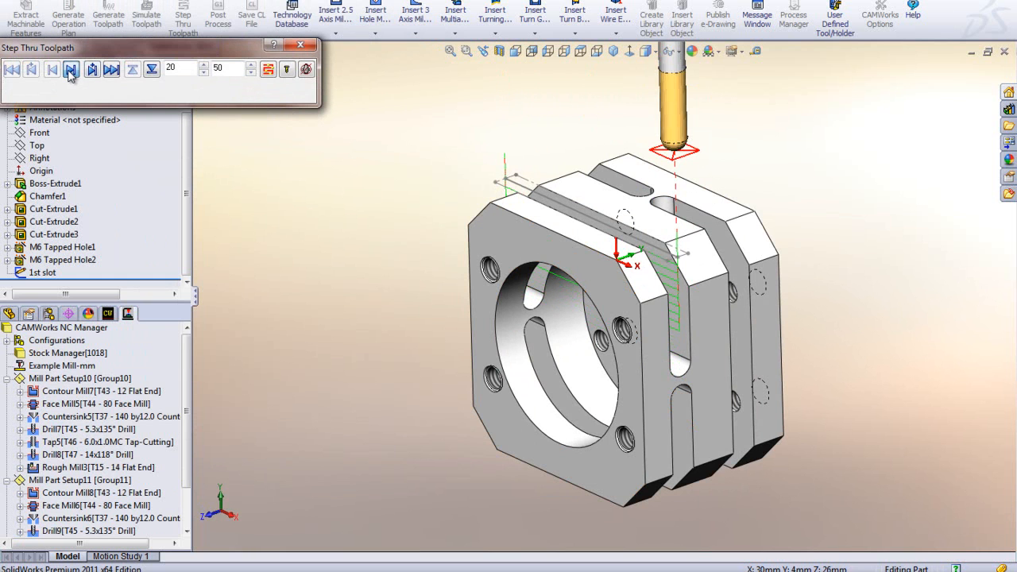
Step: Step through the contour mill toolpath move by move and accept the operation parameters
{"action": "left_click", "coordinate": [70, 72]}
{"action": "left_click", "coordinate": [70, 71]}
{"action": "left_click", "coordinate": [70, 72]}
{"action": "left_click", "coordinate": [70, 71]}
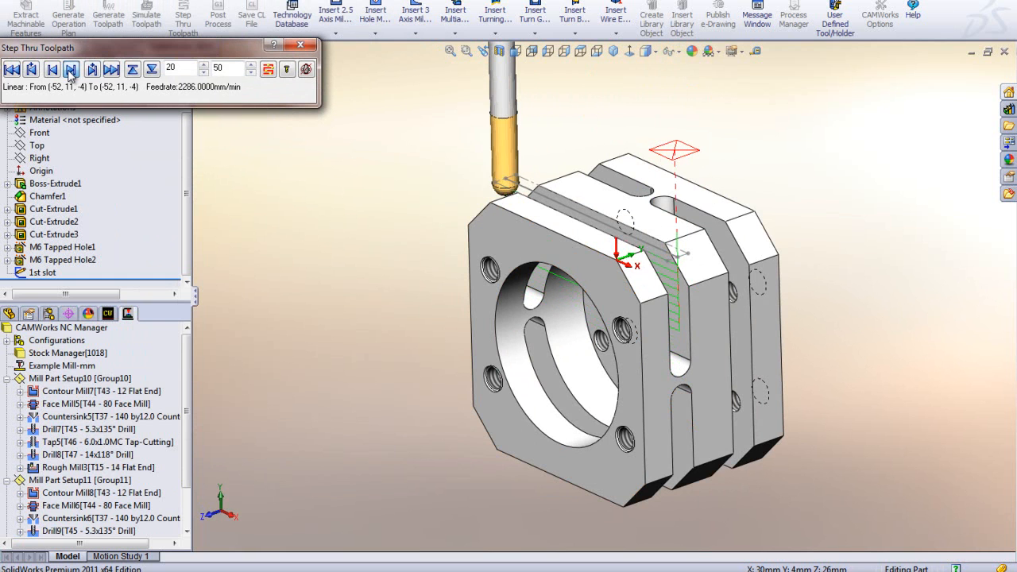
{"action": "left_click", "coordinate": [70, 71]}
{"action": "left_click", "coordinate": [70, 71]}
{"action": "left_click", "coordinate": [70, 71]}
{"action": "left_click", "coordinate": [70, 71]}
{"action": "left_click", "coordinate": [70, 71]}
{"action": "left_click", "coordinate": [70, 71]}
{"action": "left_click", "coordinate": [70, 72]}
{"action": "left_click", "coordinate": [70, 71]}
{"action": "left_click", "coordinate": [70, 71]}
{"action": "left_click", "coordinate": [70, 72]}
{"action": "left_click", "coordinate": [70, 72]}
{"action": "left_click", "coordinate": [70, 71]}
{"action": "left_click", "coordinate": [70, 71]}
{"action": "left_click", "coordinate": [70, 72]}
{"action": "left_click", "coordinate": [70, 71]}
{"action": "left_click", "coordinate": [70, 72]}
{"action": "left_click", "coordinate": [70, 72]}
{"action": "left_click", "coordinate": [70, 71]}
{"action": "left_click", "coordinate": [70, 72]}
{"action": "left_click", "coordinate": [70, 72]}
{"action": "left_click", "coordinate": [70, 71]}
{"action": "left_click", "coordinate": [70, 72]}
{"action": "left_click", "coordinate": [70, 72]}
{"action": "left_click", "coordinate": [70, 71]}
{"action": "left_click", "coordinate": [70, 71]}
{"action": "left_click", "coordinate": [70, 71]}
{"action": "left_click", "coordinate": [70, 72]}
{"action": "left_click", "coordinate": [70, 71]}
{"action": "left_click", "coordinate": [70, 72]}
{"action": "left_click", "coordinate": [70, 72]}
{"action": "left_click", "coordinate": [70, 71]}
{"action": "left_click", "coordinate": [70, 71]}
{"action": "left_click", "coordinate": [70, 71]}
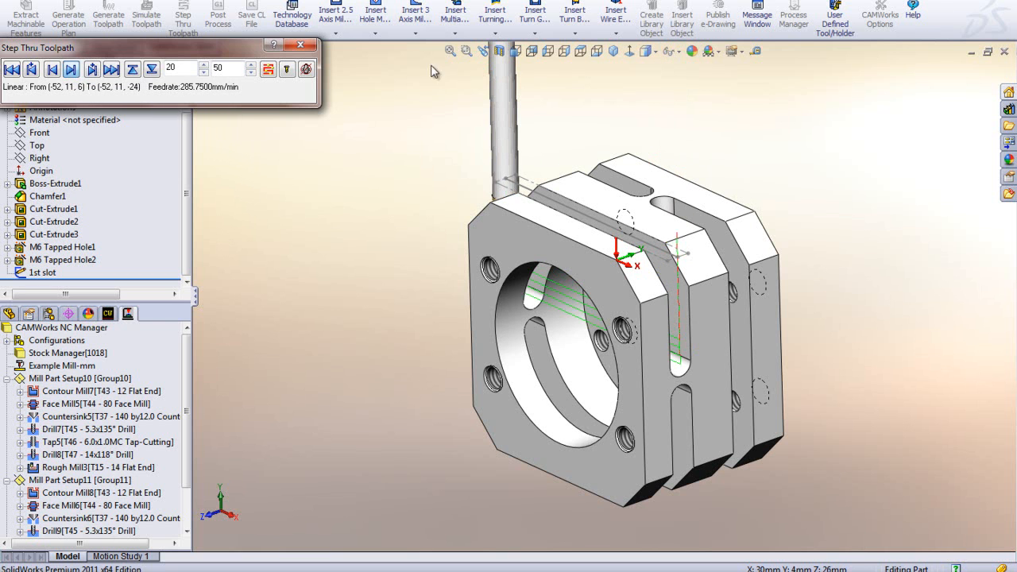
{"action": "left_click", "coordinate": [307, 49]}
{"action": "middle_click_drag", "start_coordinate": [420, 154], "coordinate": [445, 219]}
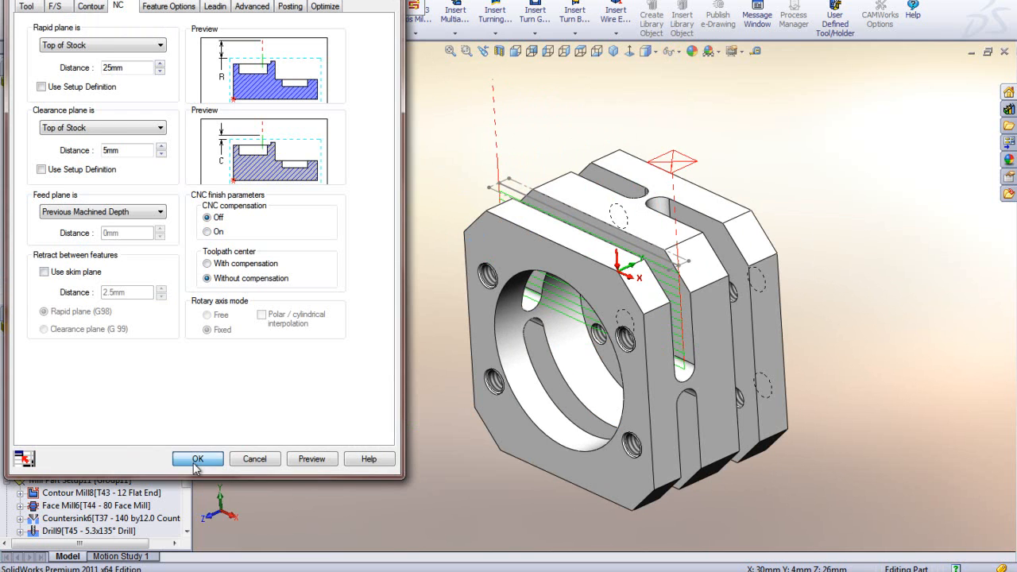
{"action": "left_click", "coordinate": [194, 460]}
Step: Simulate the toolpaths, acknowledge the collision warning, and examine the ball nose tool and cut slot from several angles
{"action": "middle_click_drag", "start_coordinate": [384, 339], "coordinate": [298, 416]}
{"action": "left_click", "coordinate": [148, 23]}
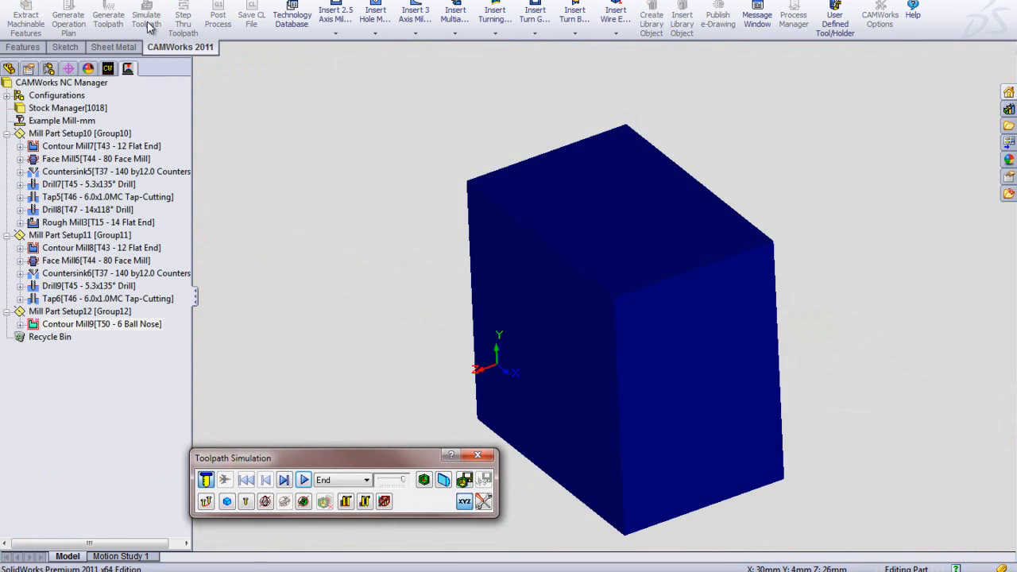
{"action": "left_click", "coordinate": [302, 481]}
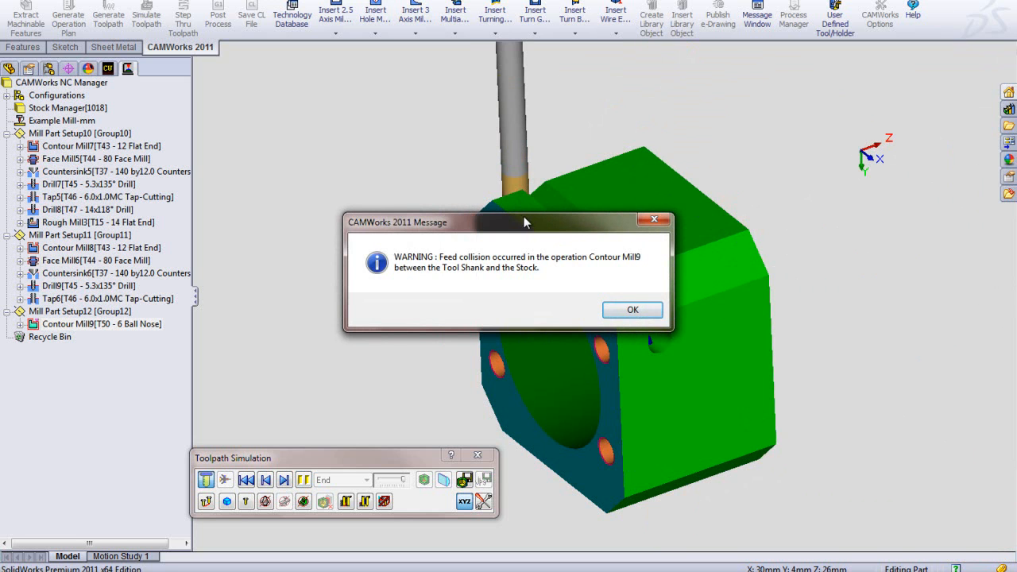
{"action": "left_click", "coordinate": [633, 310]}
{"action": "middle_click_drag", "start_coordinate": [542, 386], "coordinate": [637, 307]}
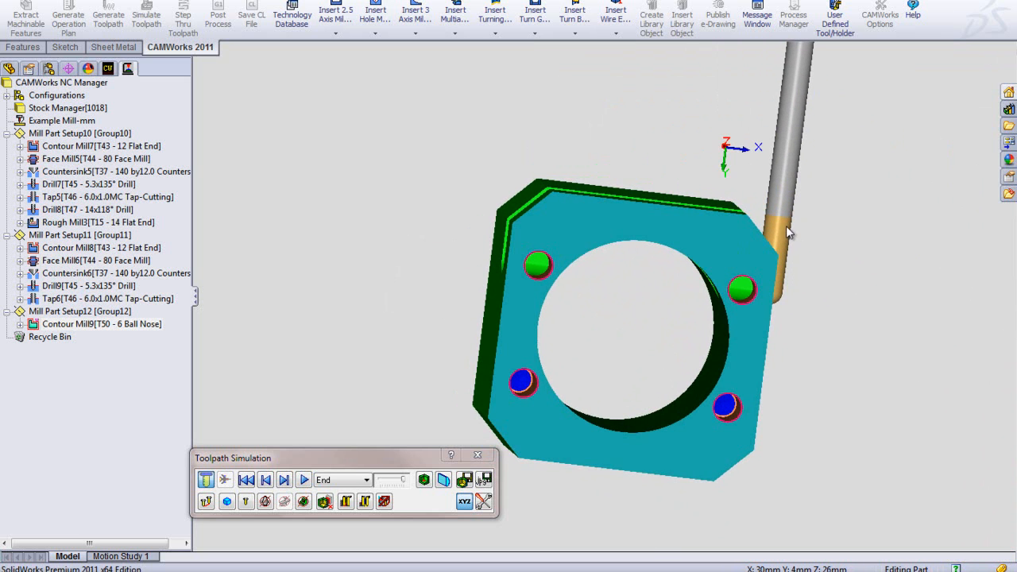
{"action": "middle_click_drag", "start_coordinate": [756, 257], "coordinate": [681, 341]}
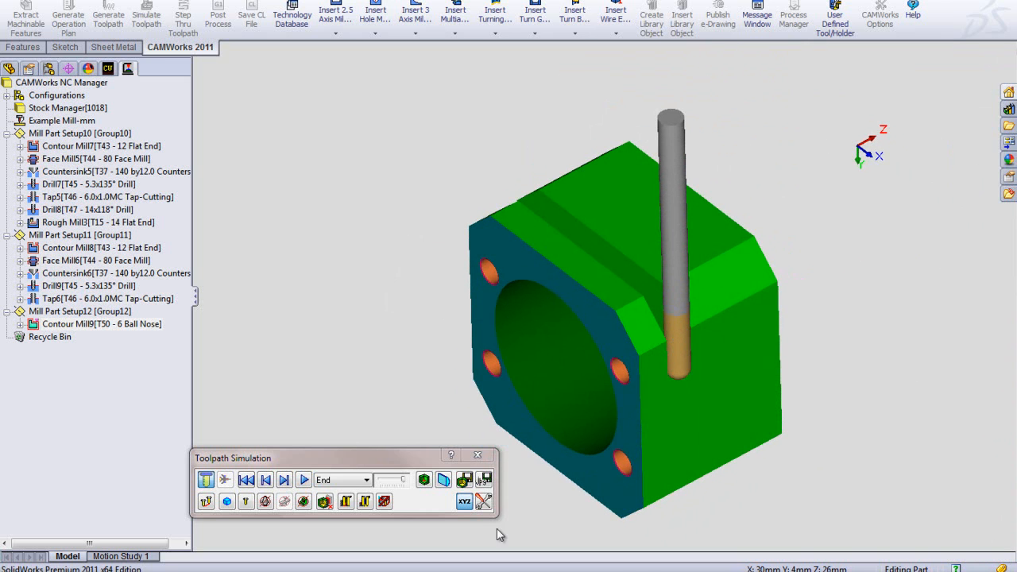
Step: Change the tool collision handling options, run the toolpath simulation again, and close it
{"action": "left_click", "coordinate": [366, 509]}
{"action": "left_click", "coordinate": [380, 518]}
{"action": "left_click", "coordinate": [346, 504]}
{"action": "left_click", "coordinate": [375, 518]}
{"action": "left_click", "coordinate": [305, 480]}
{"action": "middle_click_drag", "start_coordinate": [536, 201], "coordinate": [512, 256]}
{"action": "left_click", "coordinate": [478, 454]}
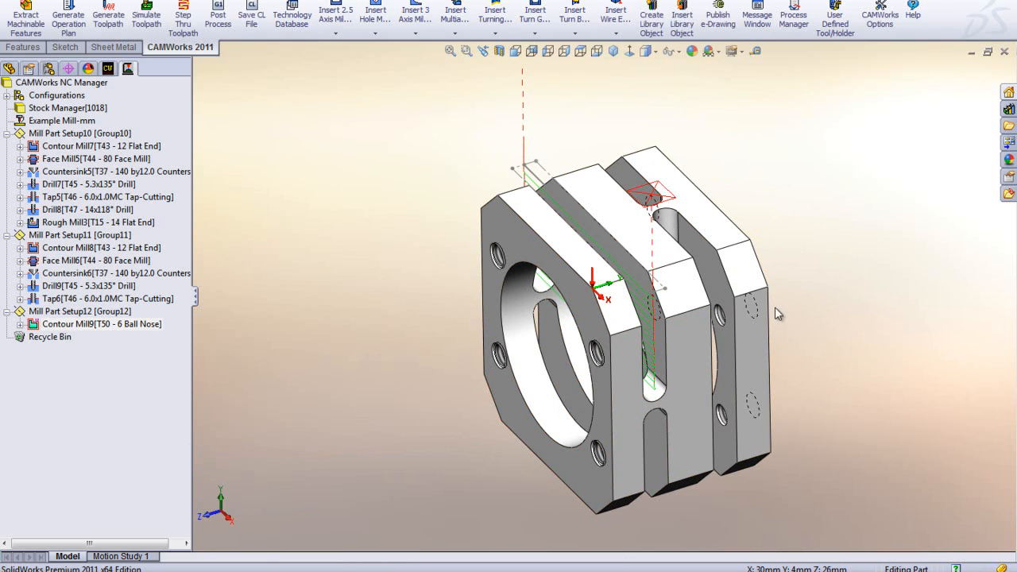
Step: Copy the "1st slot" sketch and paste it onto the block's flat side face adjoining the first slot's side opening
{"action": "middle_click_drag", "start_coordinate": [716, 417], "coordinate": [668, 222]}
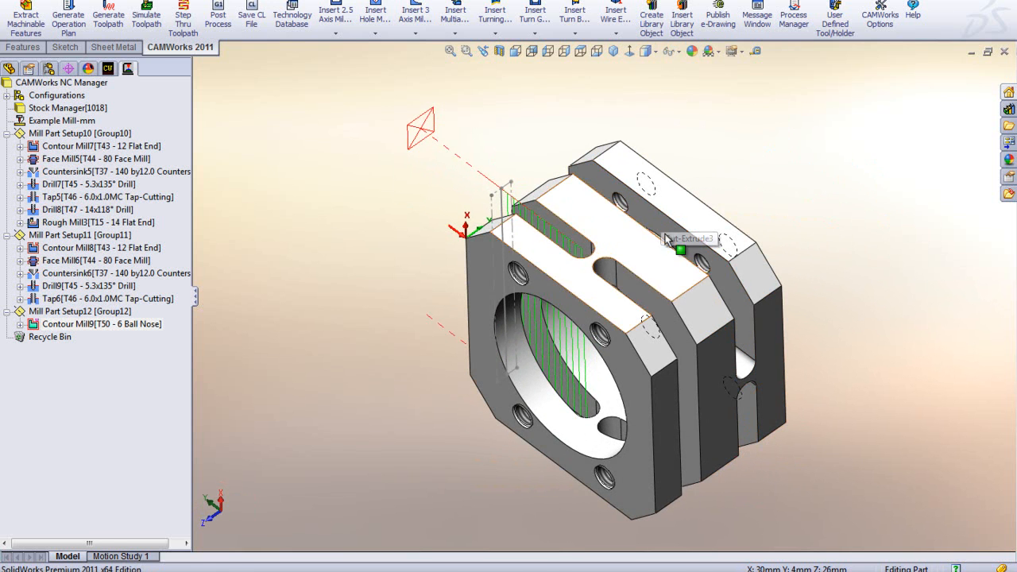
{"action": "left_click", "coordinate": [616, 53]}
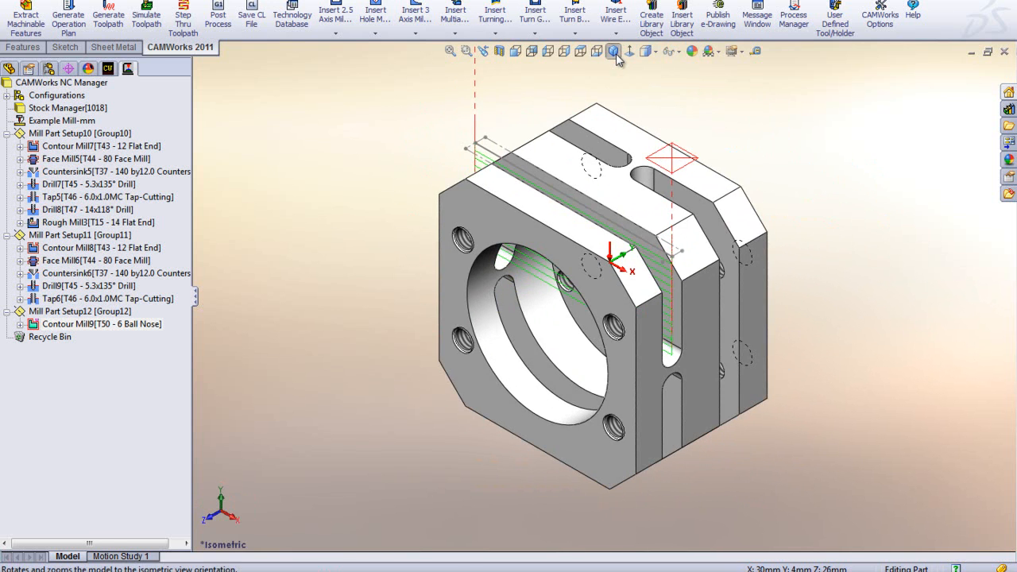
{"action": "left_click", "coordinate": [109, 69]}
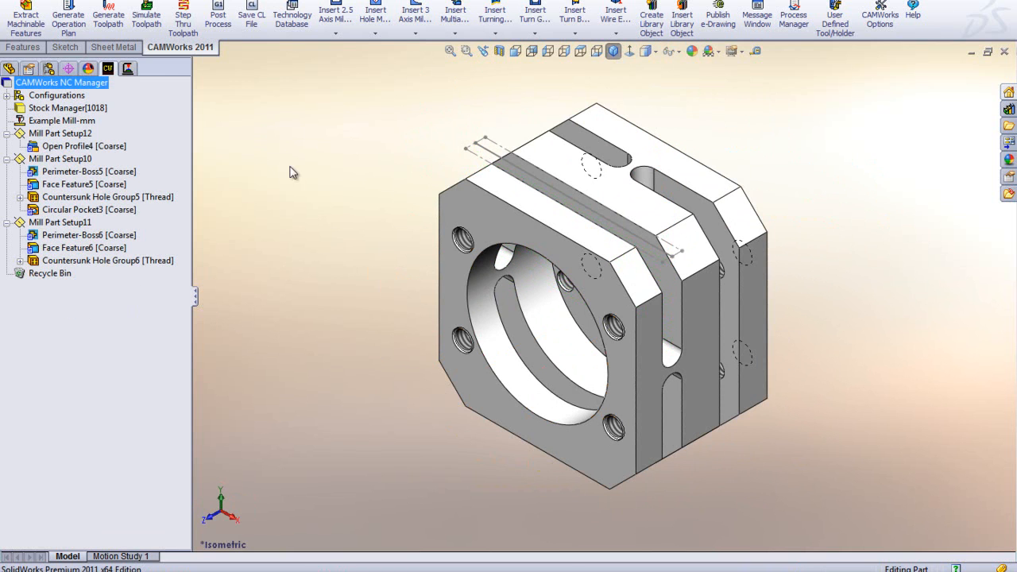
{"action": "left_click", "coordinate": [9, 69]}
{"action": "left_click", "coordinate": [42, 289]}
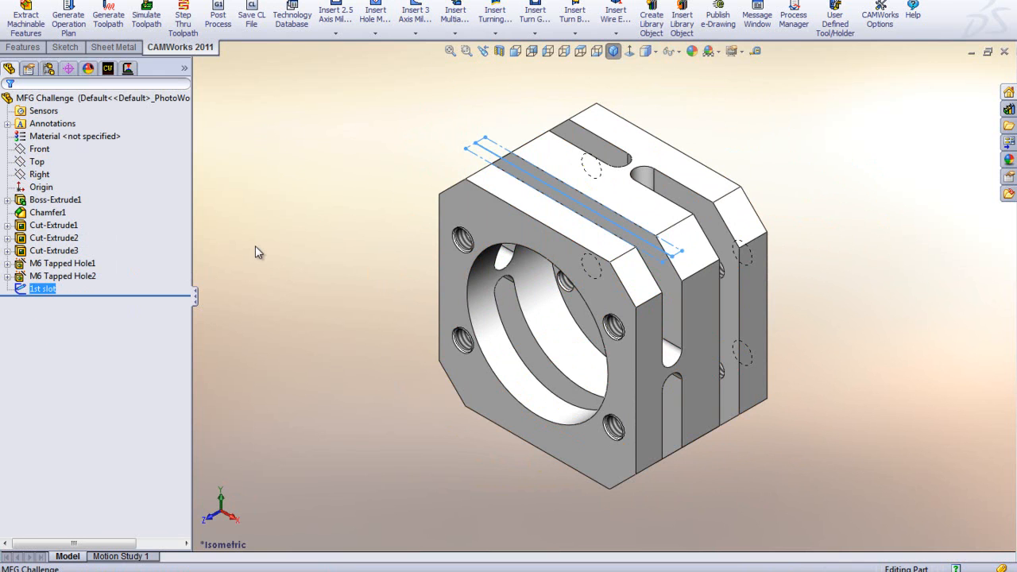
{"action": "left_click", "coordinate": [711, 345]}
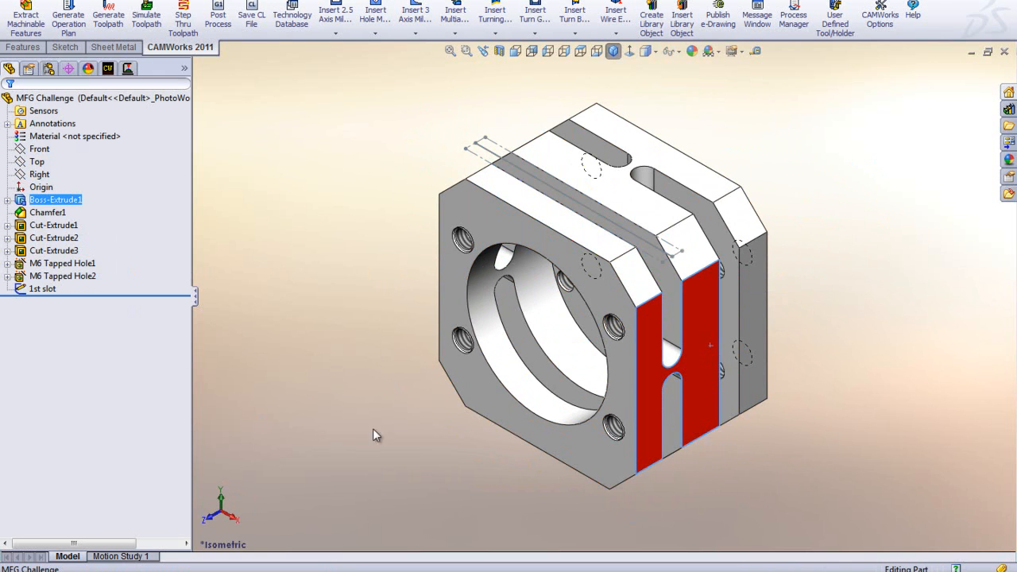
{"action": "key", "text": "ctrl+v"}
{"action": "mouse_move", "coordinate": [581, 383]}
{"action": "middle_mouse_down"}
{"action": "mouse_move", "coordinate": [643, 377]}
{"action": "mouse_move", "coordinate": [650, 256]}
{"action": "mouse_move", "coordinate": [692, 161]}
{"action": "mouse_move", "coordinate": [618, 135]}
{"action": "middle_mouse_up"}
{"action": "scroll", "coordinate": [596, 121], "scroll_direction": "down", "scroll_amount": 2}
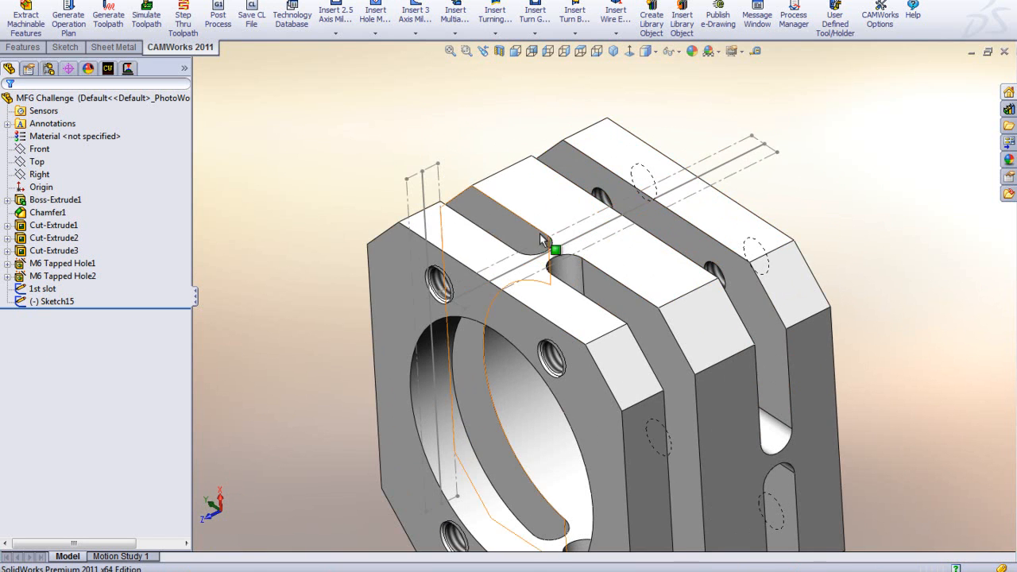
Step: Edit the pasted slot sketch and rotate it 90 degrees with the Modify sketch tool
{"action": "left_click", "coordinate": [57, 301]}
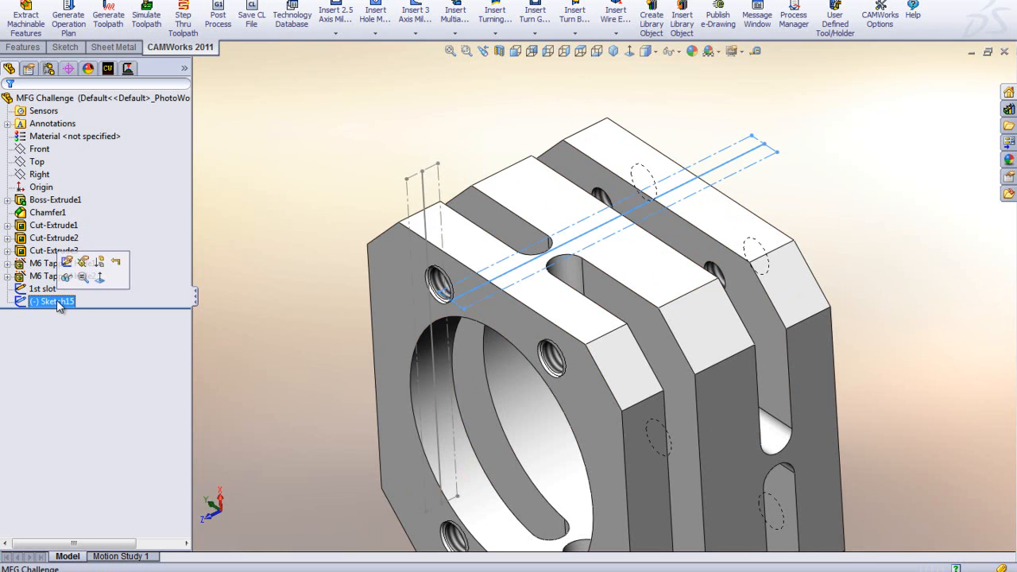
{"action": "left_click", "coordinate": [68, 263]}
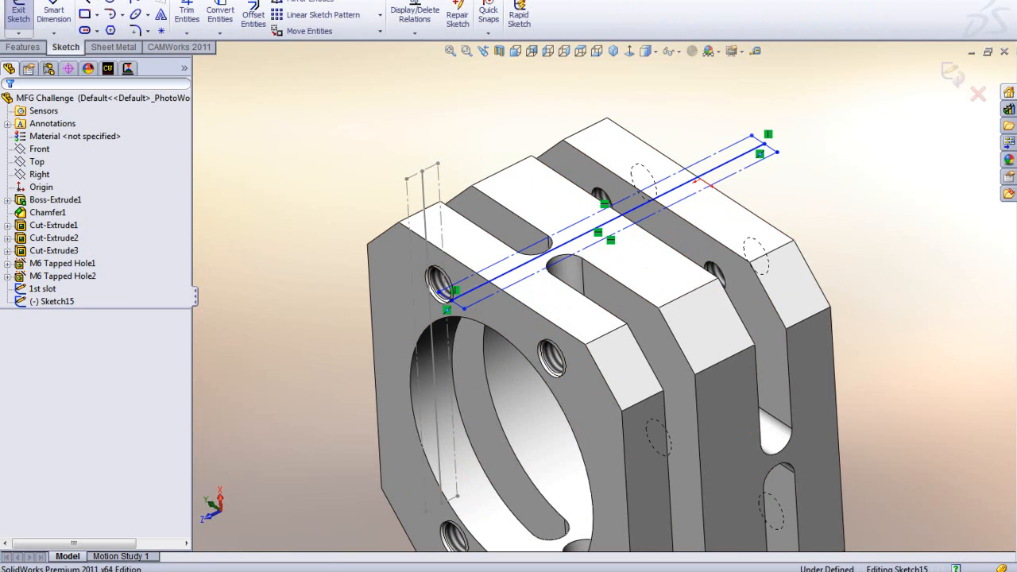
{"action": "left_click", "coordinate": [216, 1]}
{"action": "mouse_move", "coordinate": [235, 237]}
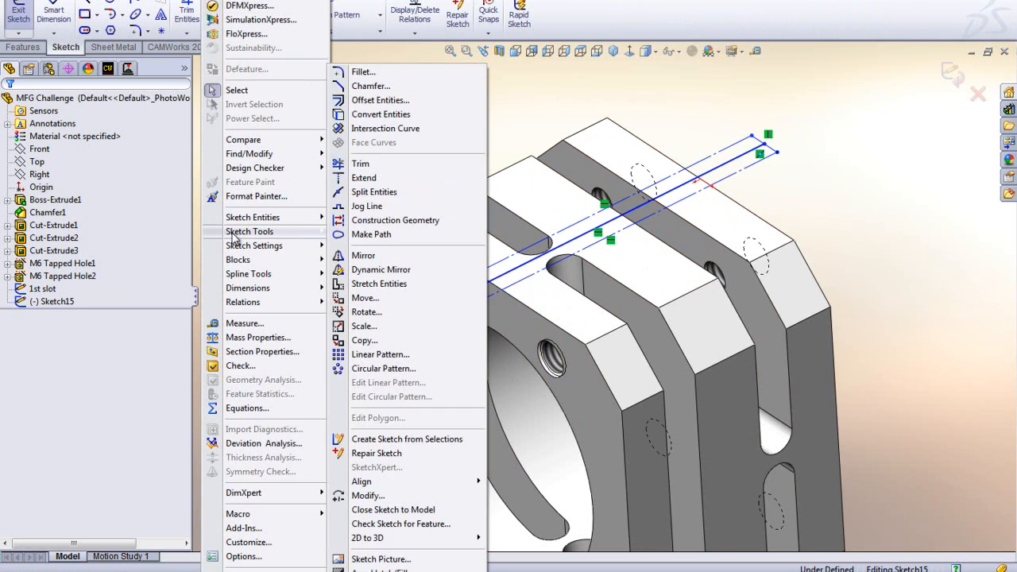
{"action": "left_click", "coordinate": [388, 497]}
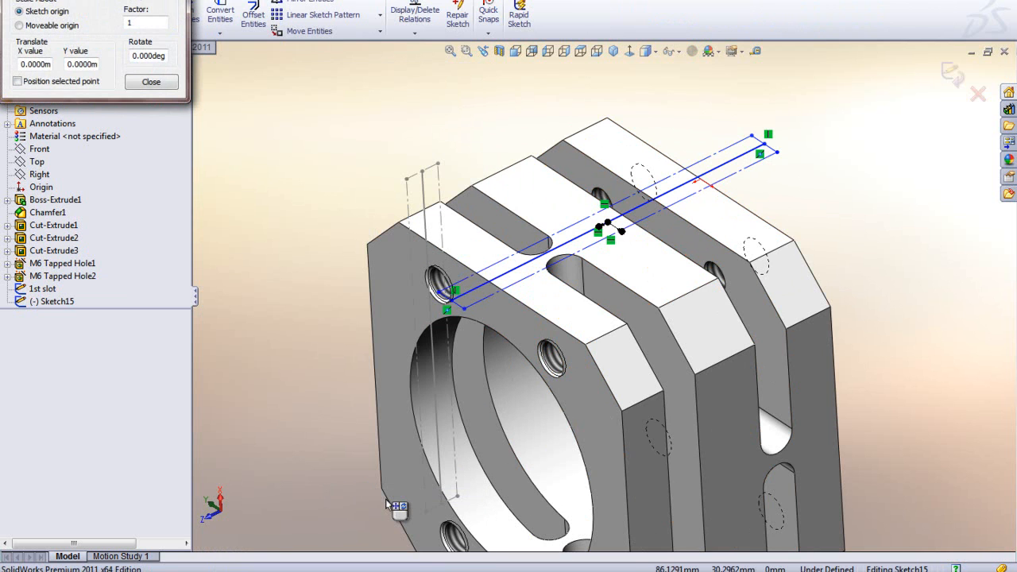
{"action": "double_click", "coordinate": [132, 56]}
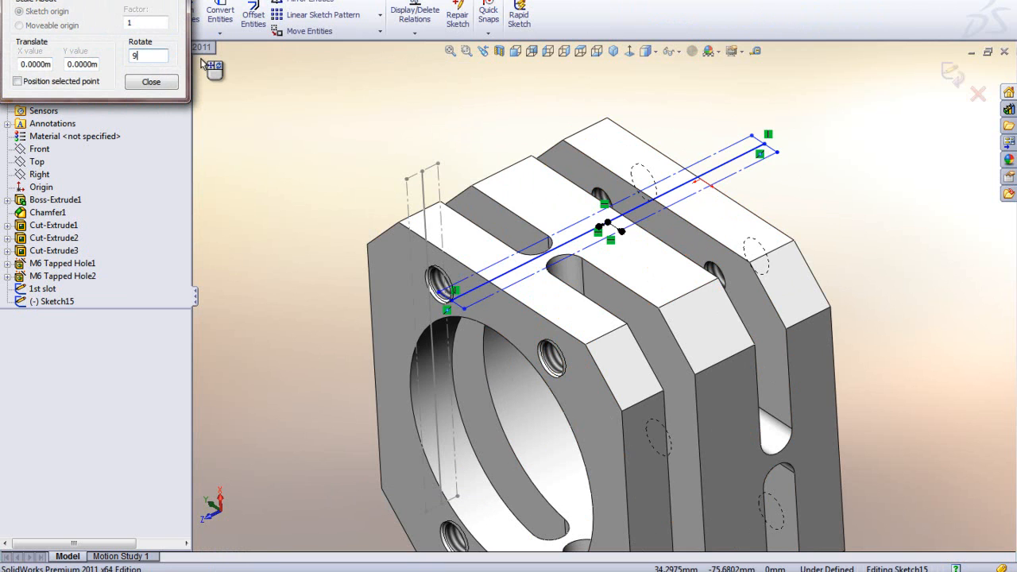
{"action": "key", "text": "Return"}
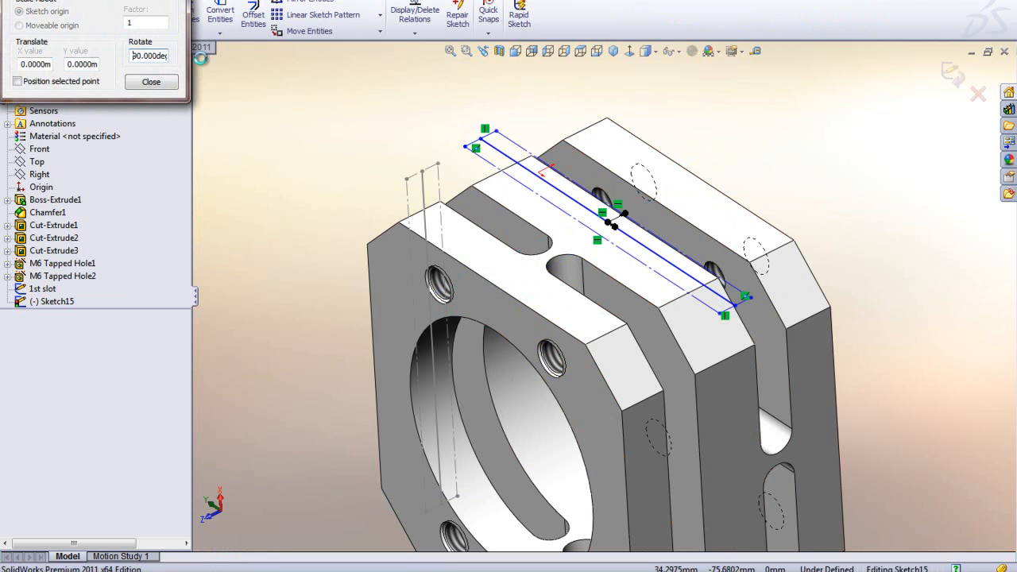
{"action": "left_click", "coordinate": [151, 82]}
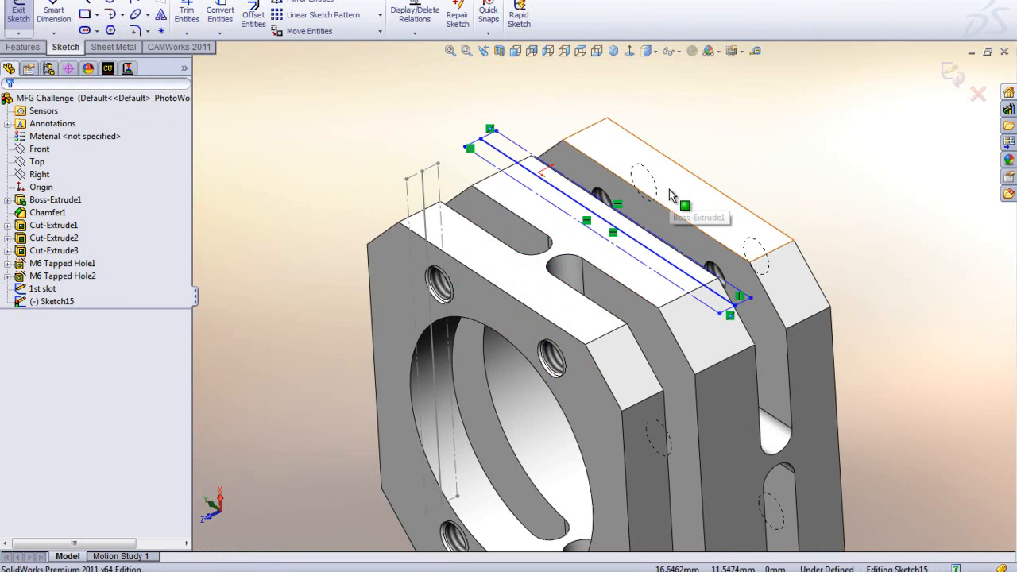
Step: Make both corner points at one end of the pasted sketch coincident with the chamfer vertices on either side of the second slot
{"action": "scroll", "coordinate": [670, 189], "scroll_direction": "down", "scroll_amount": 2}
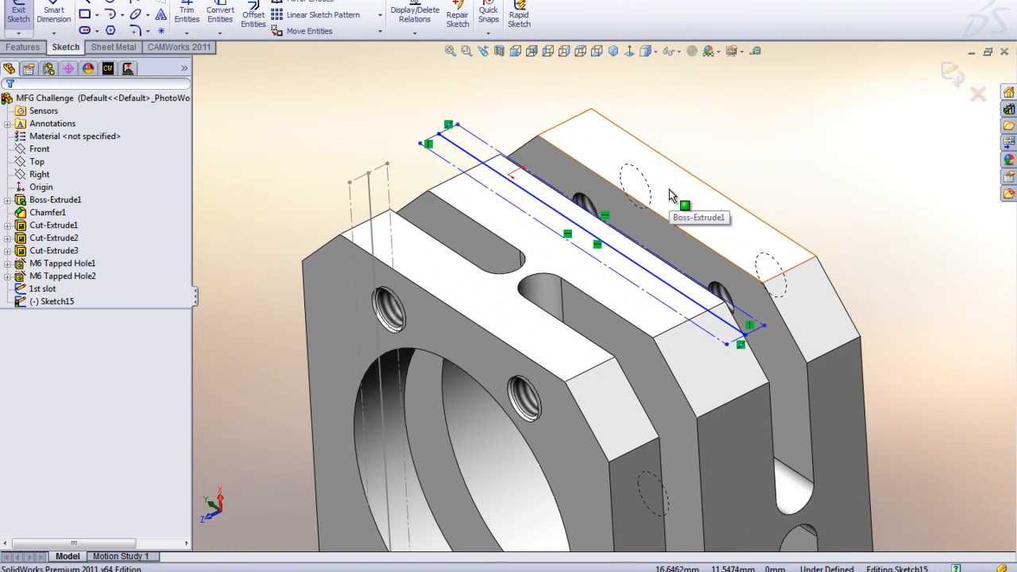
{"action": "left_click", "coordinate": [764, 327]}
{"action": "left_click", "coordinate": [807, 365], "text": "ctrl"}
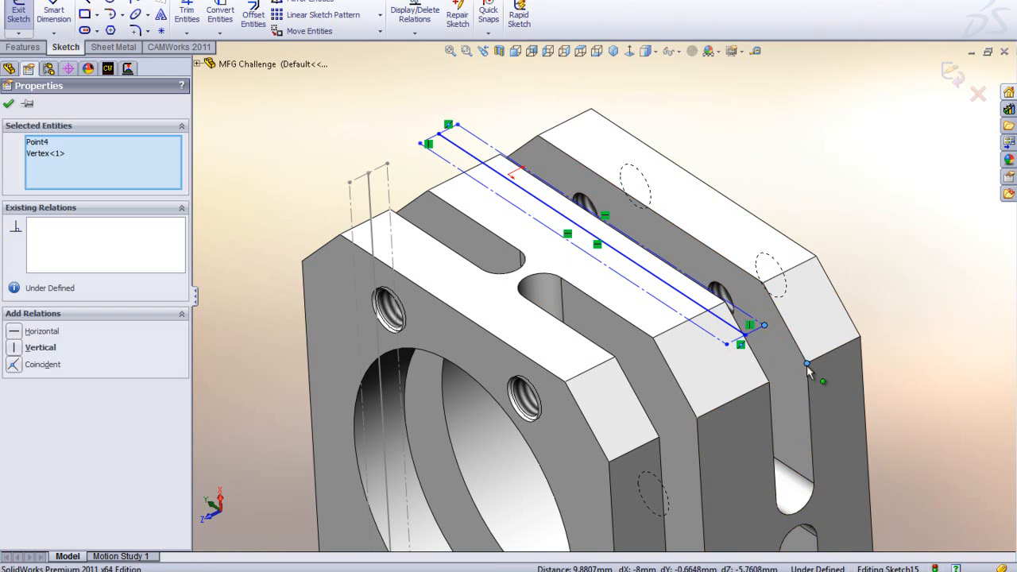
{"action": "left_click", "coordinate": [17, 364]}
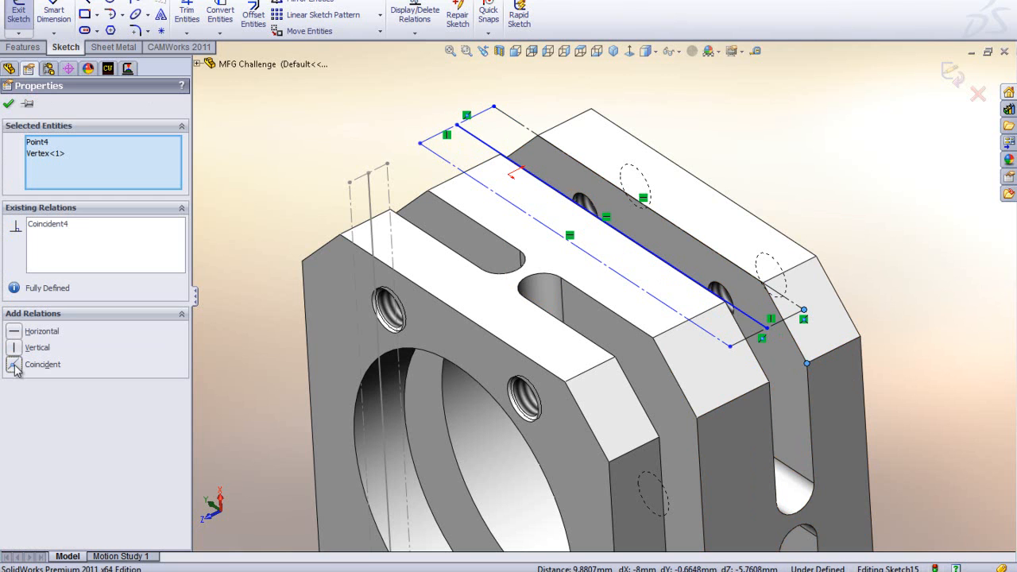
{"action": "left_click", "coordinate": [730, 346]}
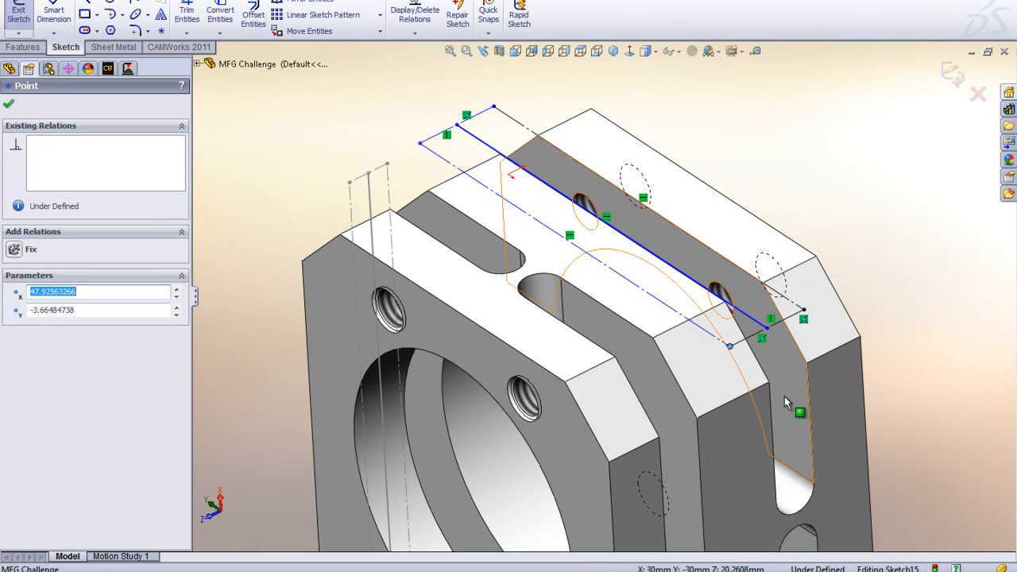
{"action": "left_click", "coordinate": [768, 382], "text": "ctrl"}
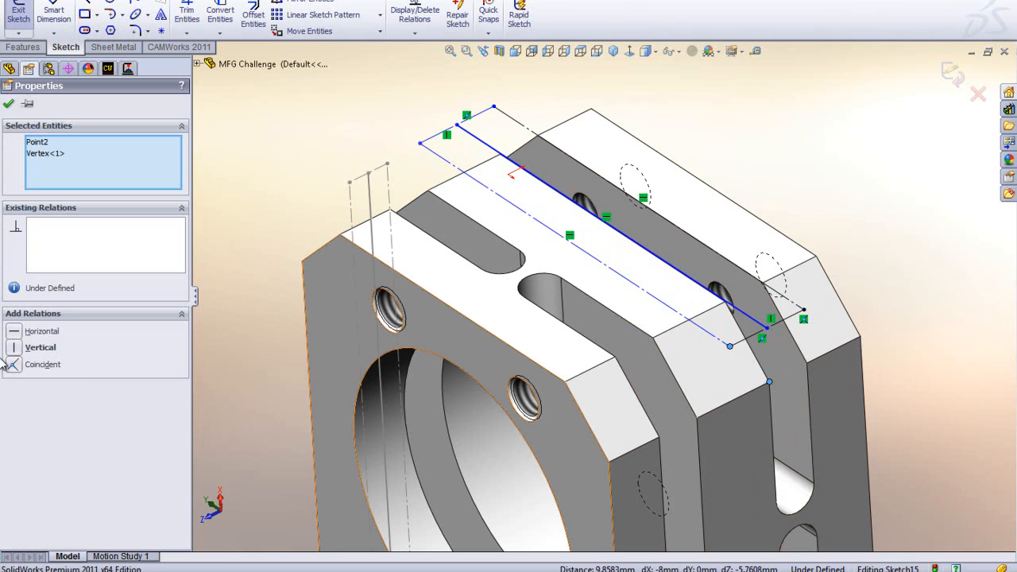
{"action": "left_click", "coordinate": [13, 365]}
Step: Make a corner point at the sketch's opposite end coincident with the outer vertex beside the second slot and accept the relation
{"action": "mouse_move", "coordinate": [477, 206]}
{"action": "middle_mouse_down"}
{"action": "mouse_move", "coordinate": [493, 175]}
{"action": "mouse_move", "coordinate": [477, 159]}
{"action": "middle_mouse_up"}
{"action": "scroll", "coordinate": [471, 151], "scroll_direction": "down", "scroll_amount": 3}
{"action": "left_click", "coordinate": [489, 164]}
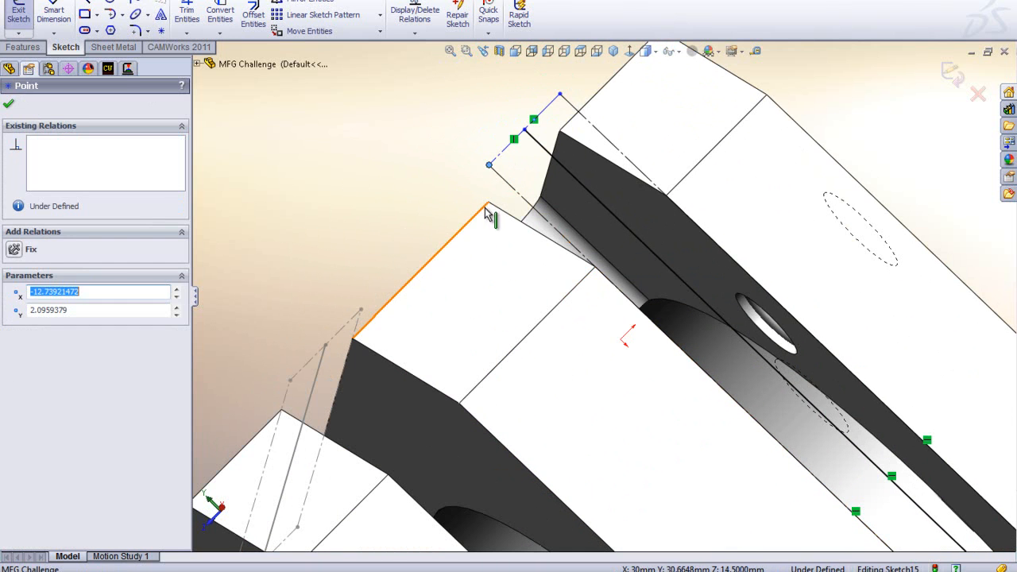
{"action": "left_click", "coordinate": [489, 203], "text": "ctrl"}
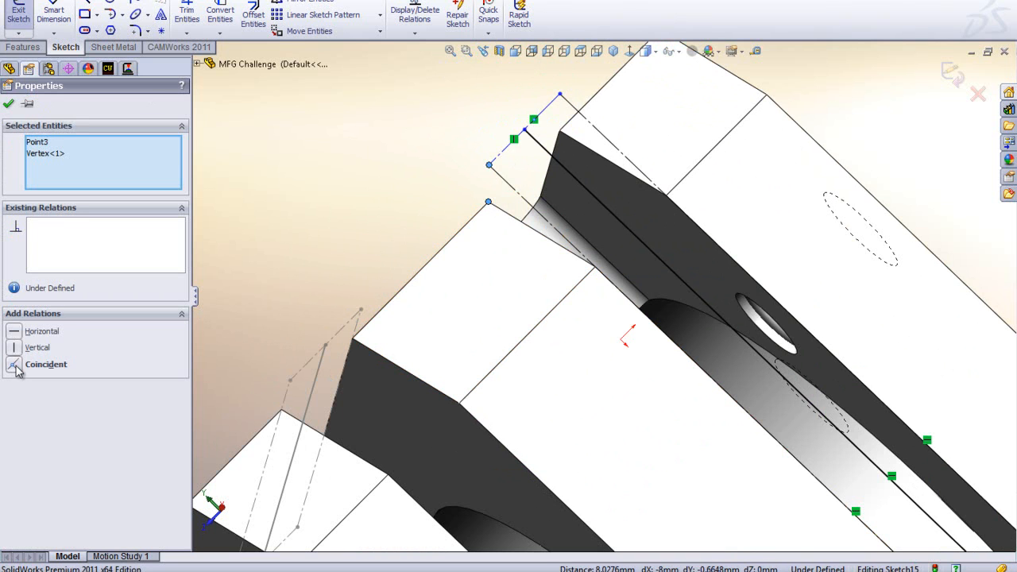
{"action": "left_click", "coordinate": [14, 364]}
{"action": "left_click", "coordinate": [9, 104]}
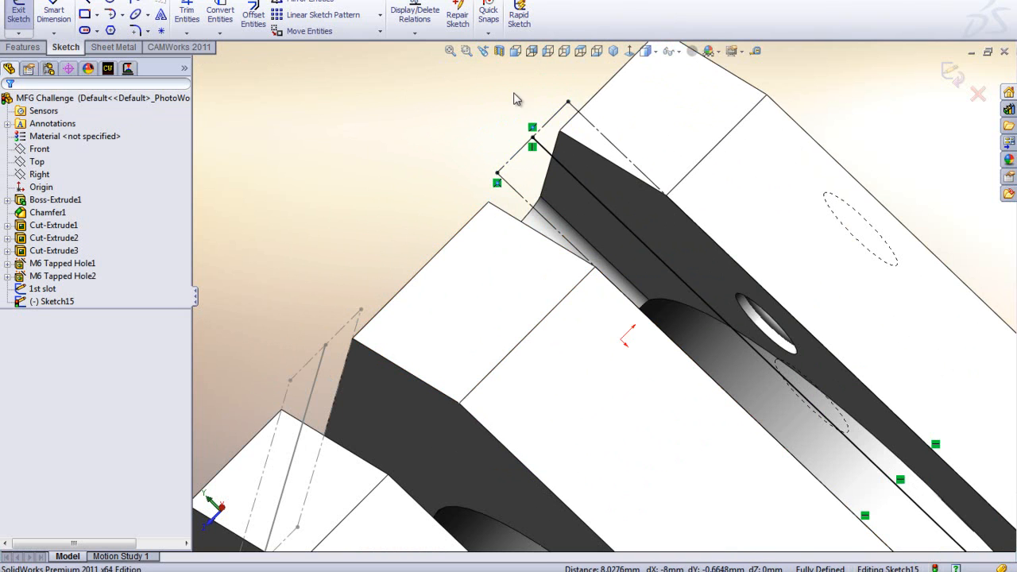
Step: Exit the fully positioned sketch over the second slot and rename it "2nd slot"
{"action": "scroll", "coordinate": [490, 231], "scroll_direction": "up", "scroll_amount": 3}
{"action": "mouse_move", "coordinate": [490, 231]}
{"action": "middle_mouse_down"}
{"action": "mouse_move", "coordinate": [465, 109]}
{"action": "mouse_move", "coordinate": [488, 95]}
{"action": "mouse_move", "coordinate": [441, 51]}
{"action": "mouse_move", "coordinate": [450, 106]}
{"action": "middle_mouse_up"}
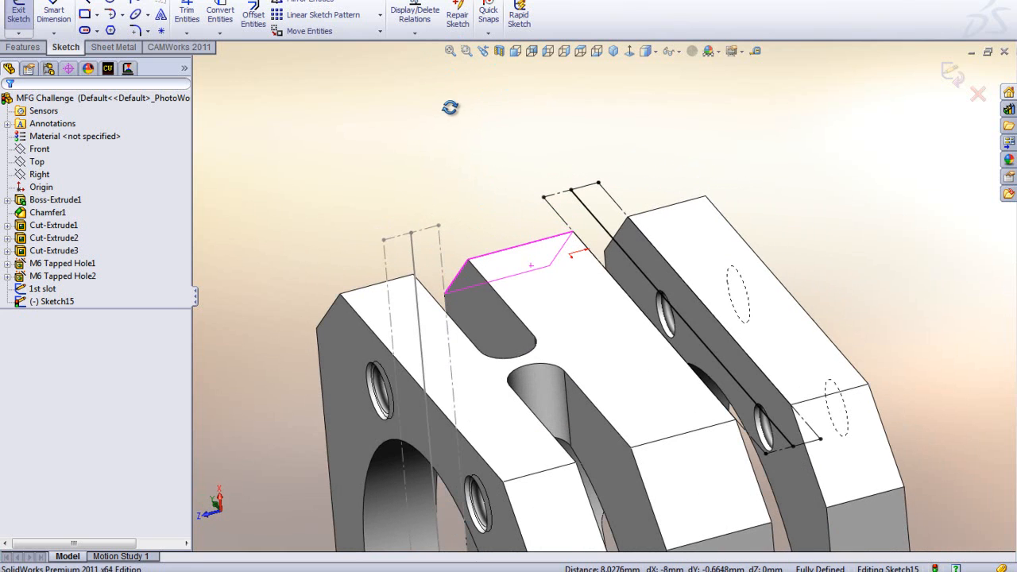
{"action": "left_click", "coordinate": [952, 76]}
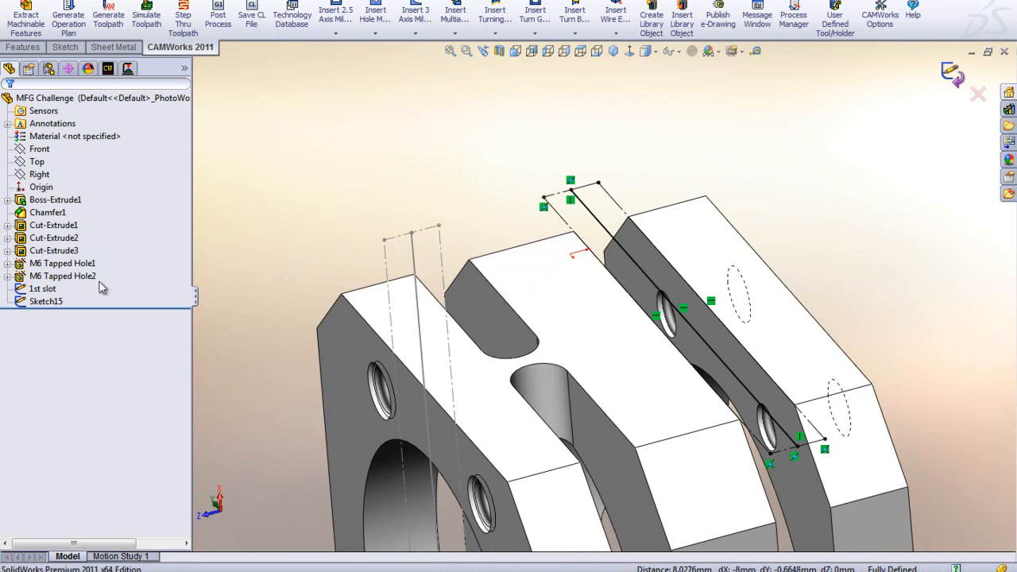
{"action": "left_click", "coordinate": [50, 302]}
{"action": "left_click", "coordinate": [49, 302]}
{"action": "type", "text": "2nd slo"}
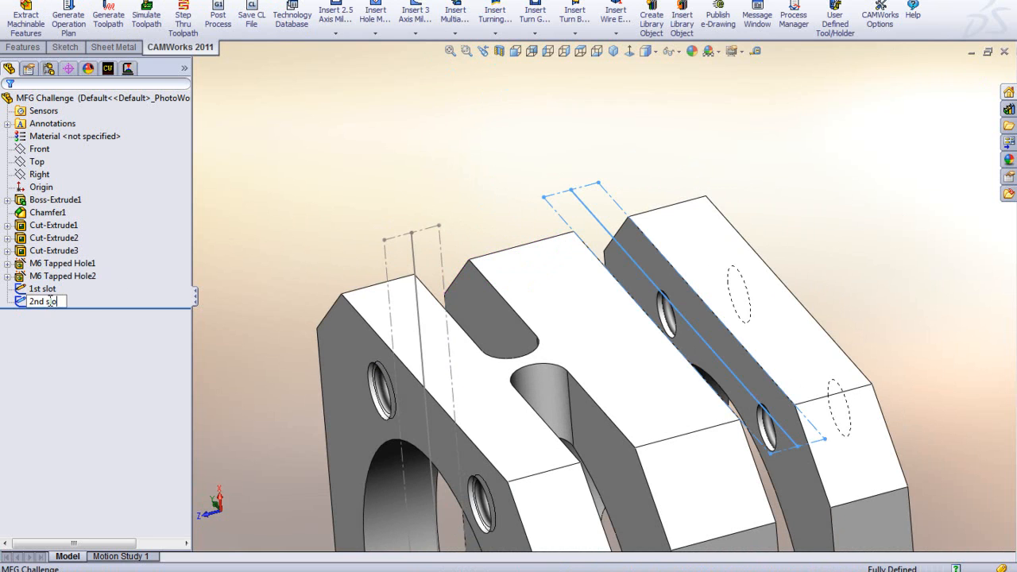
{"action": "left_click", "coordinate": [265, 154]}
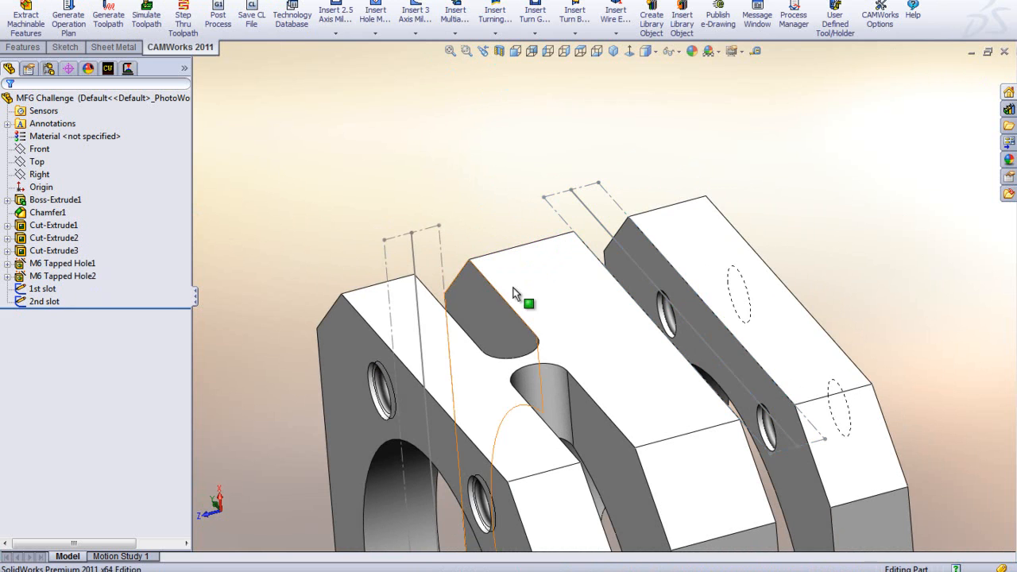
Step: Return to the CAMWorks feature tree and perform a light rebuild for the changed part
{"action": "scroll", "coordinate": [625, 330], "scroll_direction": "up", "scroll_amount": 3}
{"action": "middle_click", "coordinate": [609, 354]}
{"action": "mouse_move", "coordinate": [609, 354]}
{"action": "middle_mouse_down"}
{"action": "mouse_move", "coordinate": [631, 325]}
{"action": "mouse_move", "coordinate": [637, 373]}
{"action": "middle_mouse_up"}
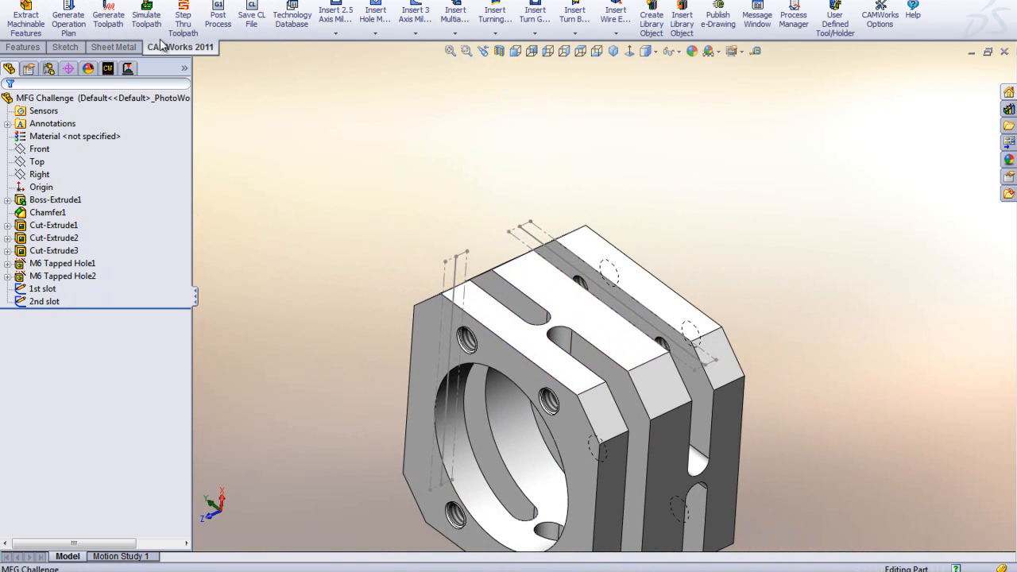
{"action": "left_click", "coordinate": [108, 68]}
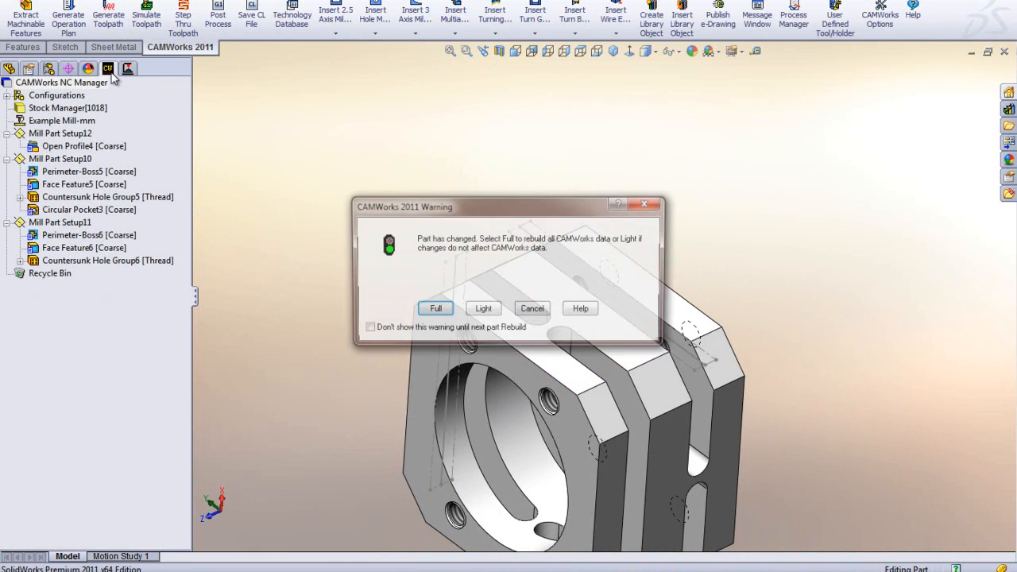
{"action": "left_click", "coordinate": [484, 311]}
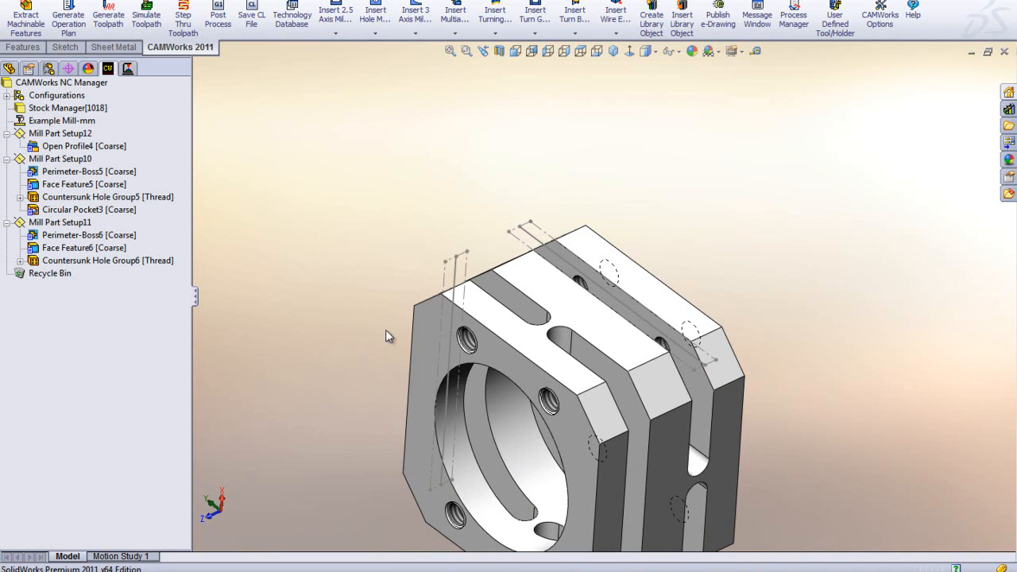
Step: Insert a mill part setup whose direction is taken from the block's flat upper face beside the second slot
{"action": "middle_click_drag", "start_coordinate": [433, 267], "coordinate": [426, 296]}
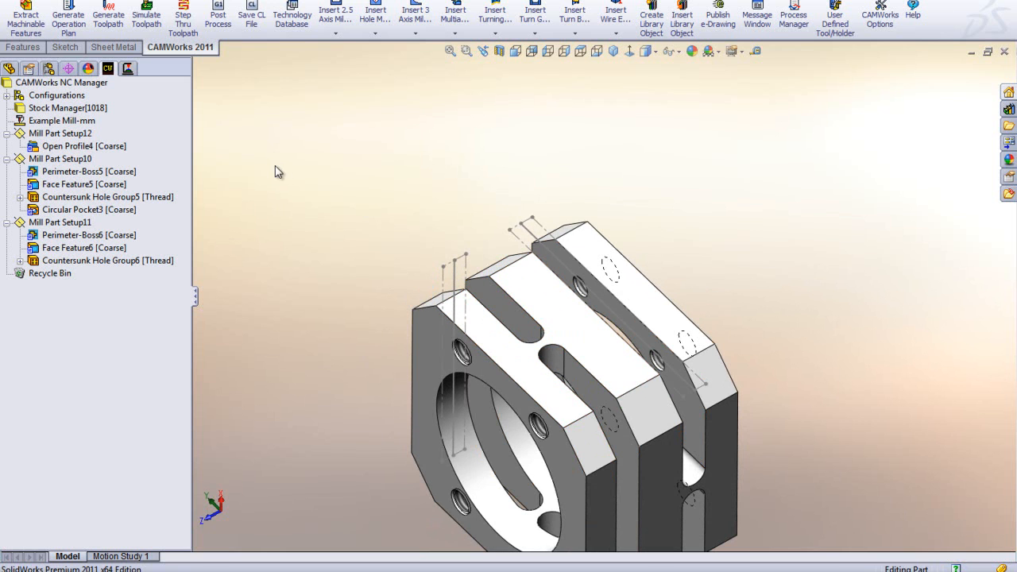
{"action": "right_click", "coordinate": [59, 110]}
{"action": "left_click", "coordinate": [125, 140]}
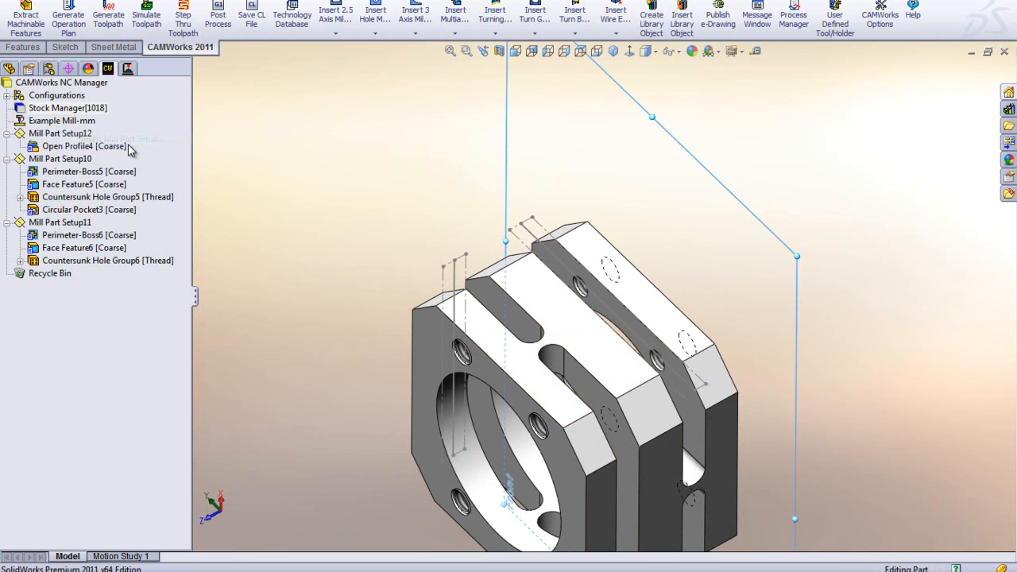
{"action": "left_click", "coordinate": [557, 312]}
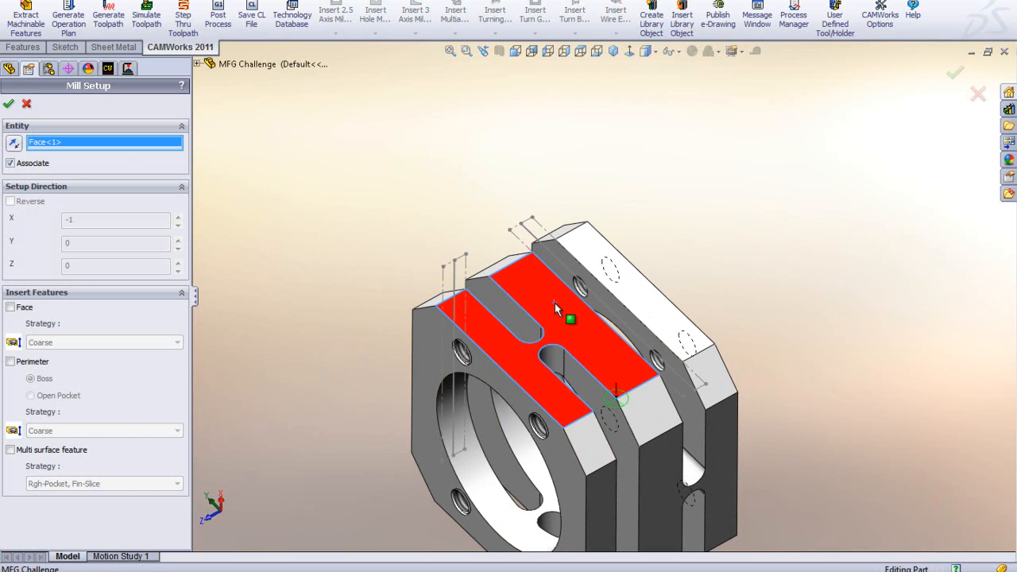
{"action": "left_click", "coordinate": [8, 104]}
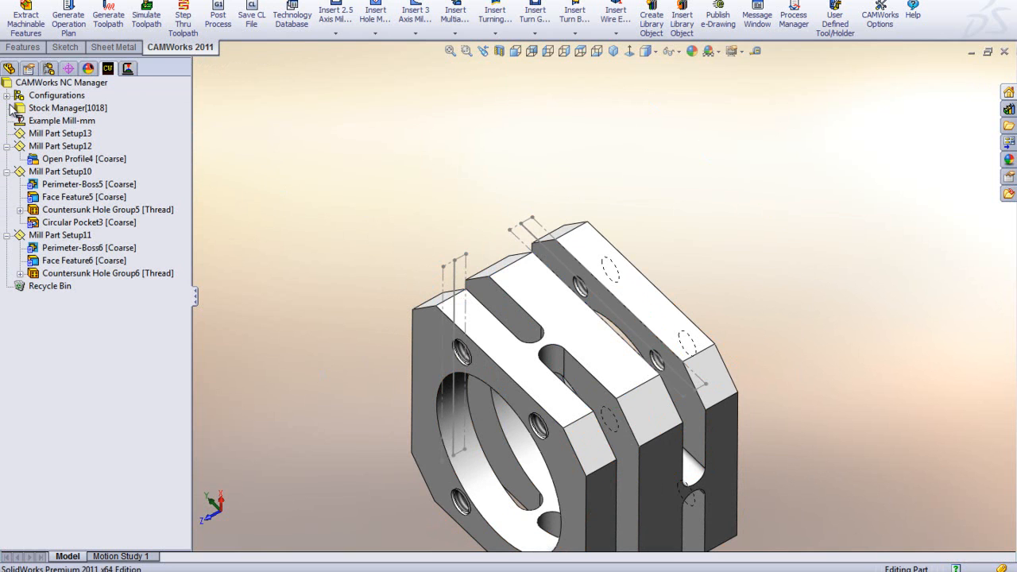
Step: Insert a 2.5 axis Open Profile feature in Mill Part Setup13 using the "2nd slot" sketch
{"action": "right_click", "coordinate": [52, 134]}
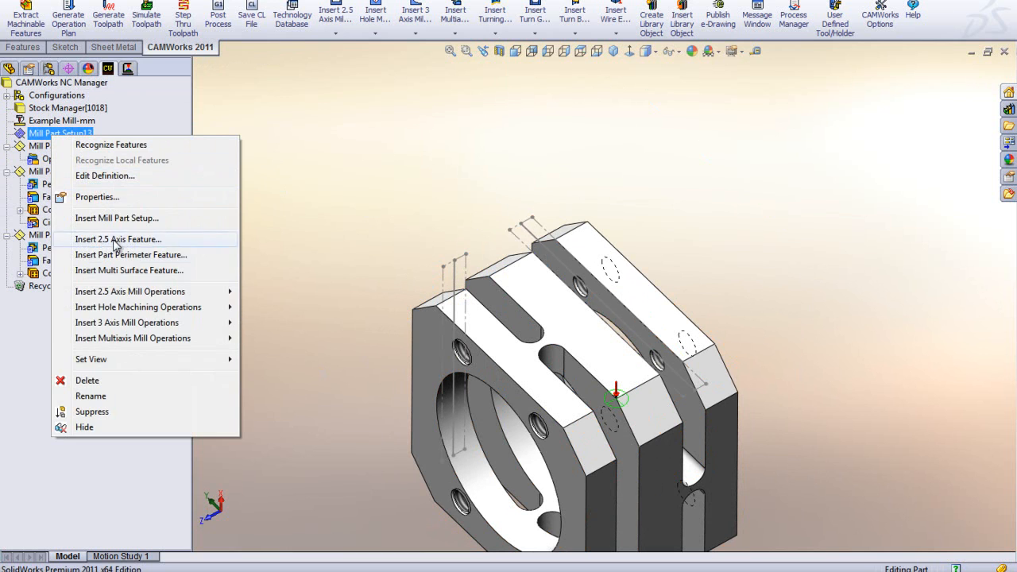
{"action": "left_click", "coordinate": [116, 241]}
{"action": "left_click", "coordinate": [34, 161]}
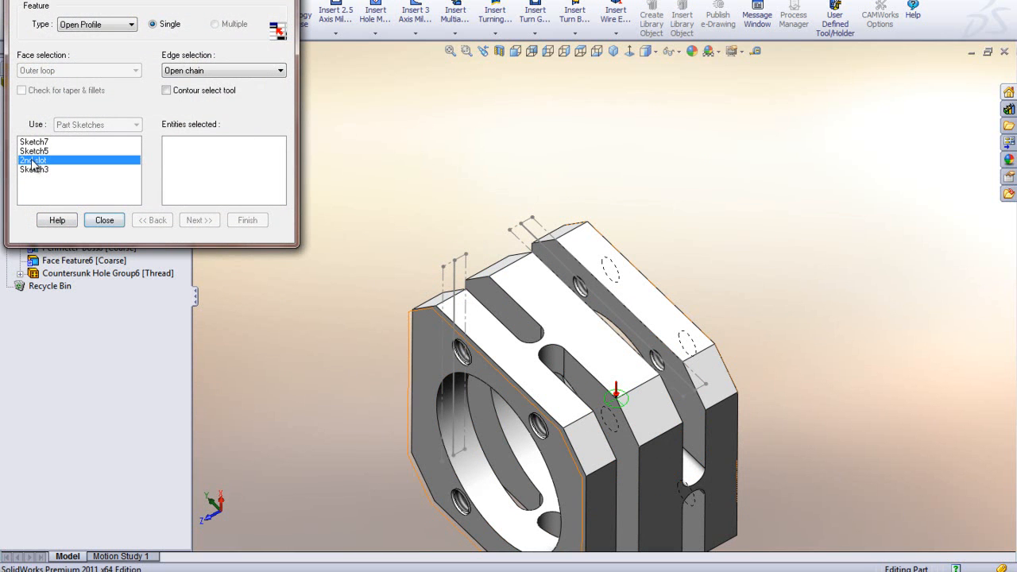
{"action": "left_click", "coordinate": [197, 220]}
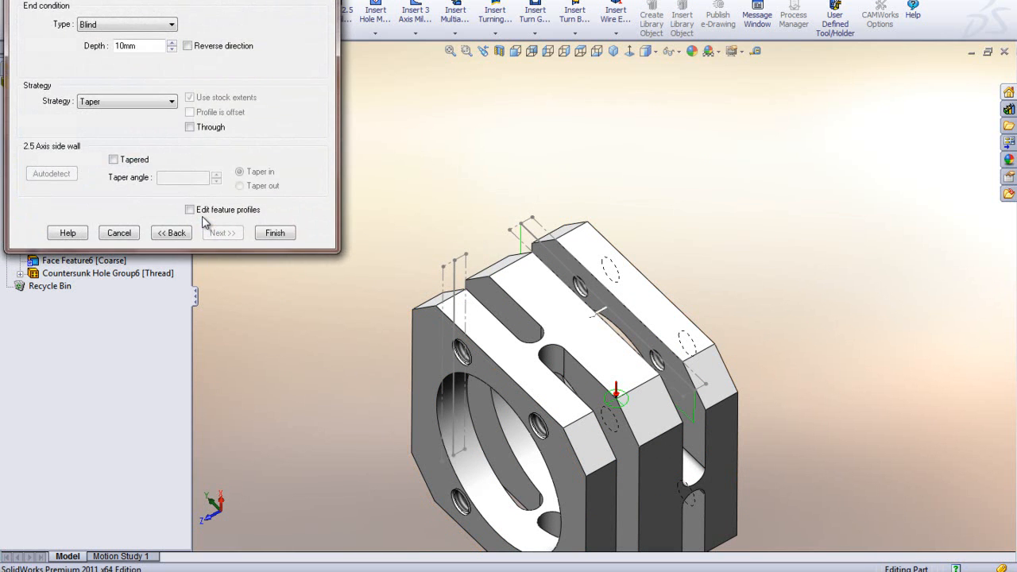
Step: End the open profile at the vertex at the second slot's bottom, set its strategy to Coarse and finish the feature
{"action": "left_click", "coordinate": [705, 470]}
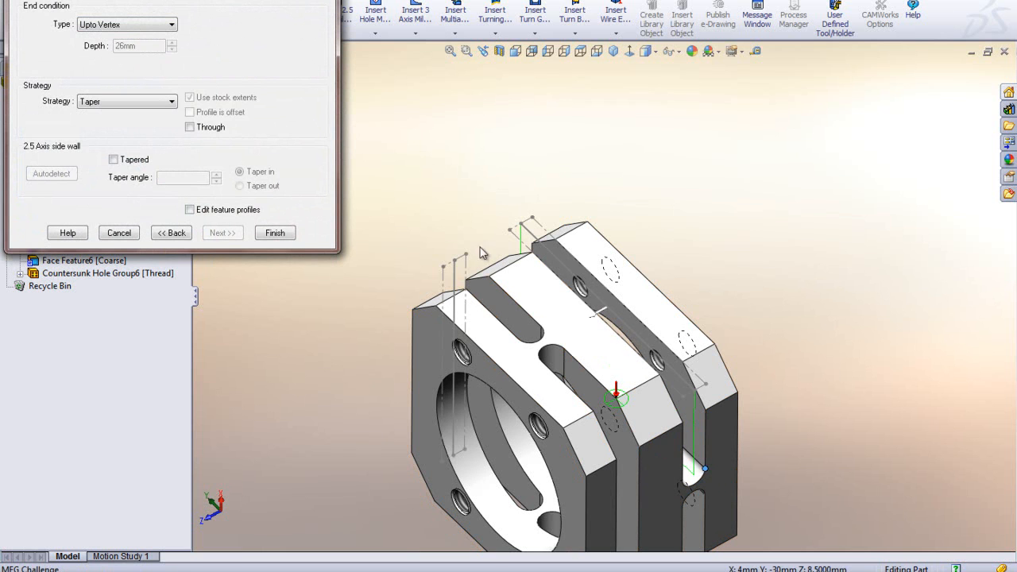
{"action": "left_click", "coordinate": [147, 102]}
{"action": "left_click", "coordinate": [103, 121]}
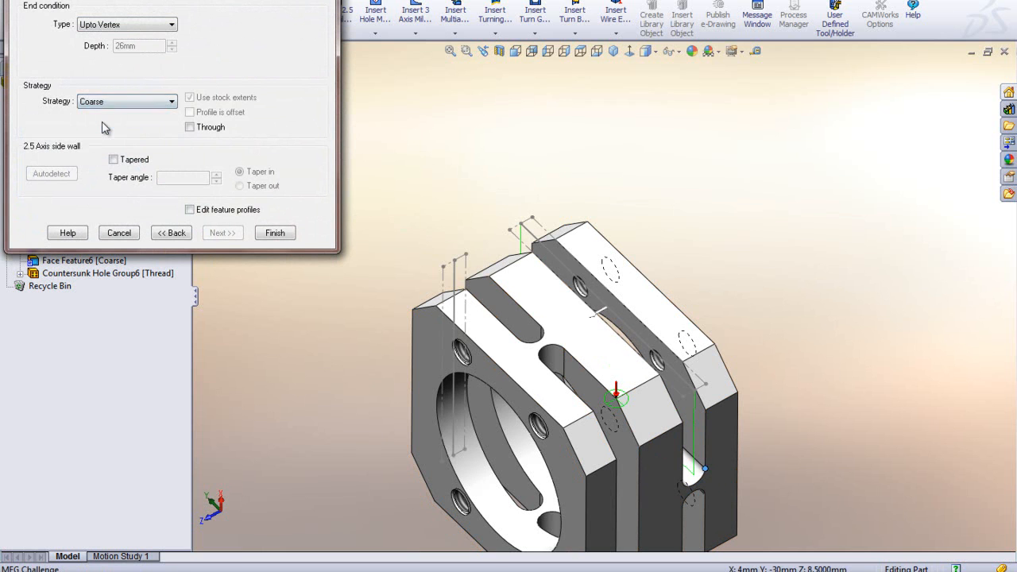
{"action": "left_click", "coordinate": [273, 233]}
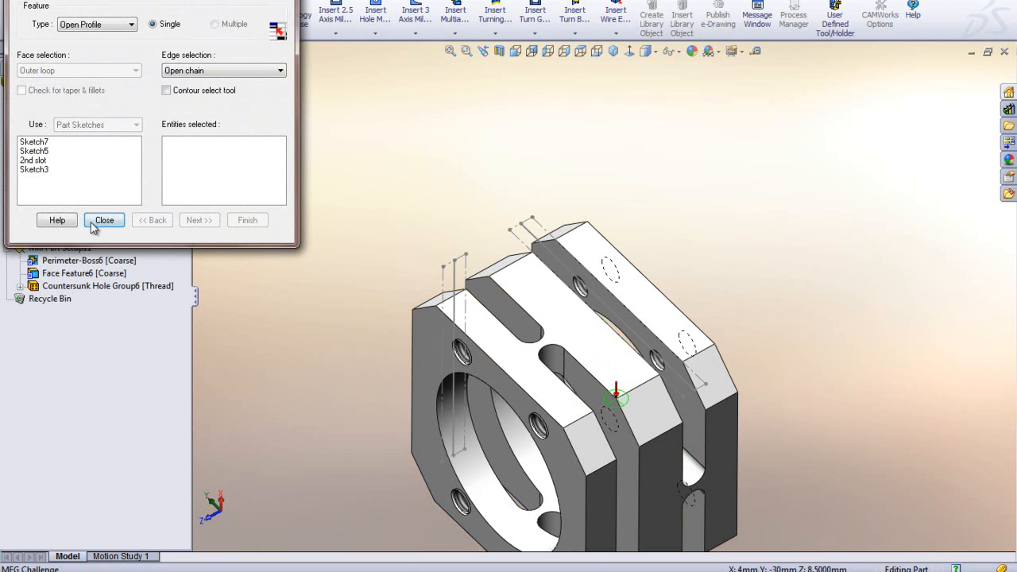
{"action": "left_click", "coordinate": [103, 220]}
Step: Generate the operation plan for Open Profile5 and assign the station 50, 6 mm 4-flute HSS ball nose tool and its holder to the contour mill
{"action": "right_click", "coordinate": [69, 147]}
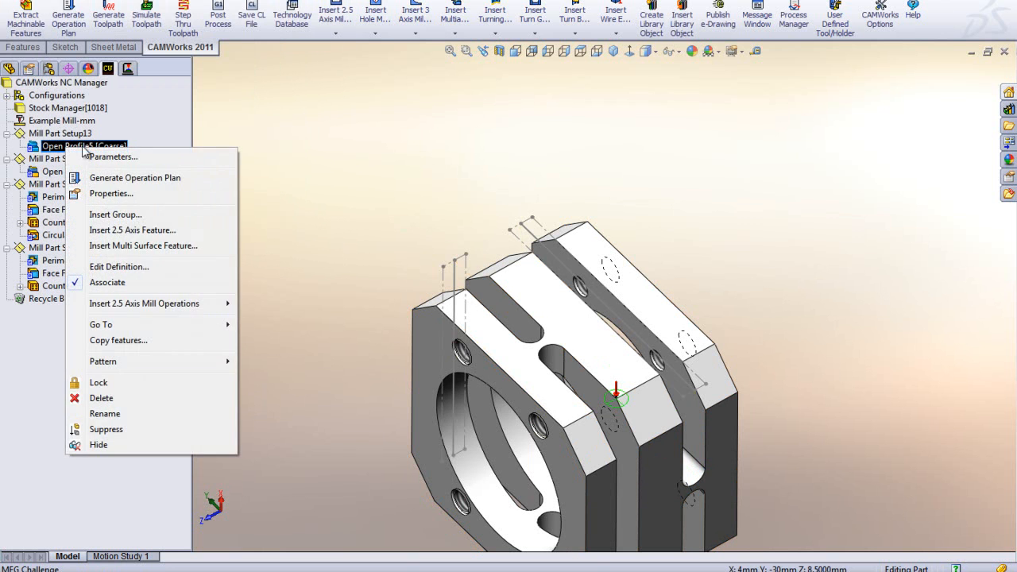
{"action": "left_click", "coordinate": [170, 178]}
{"action": "right_click", "coordinate": [99, 350]}
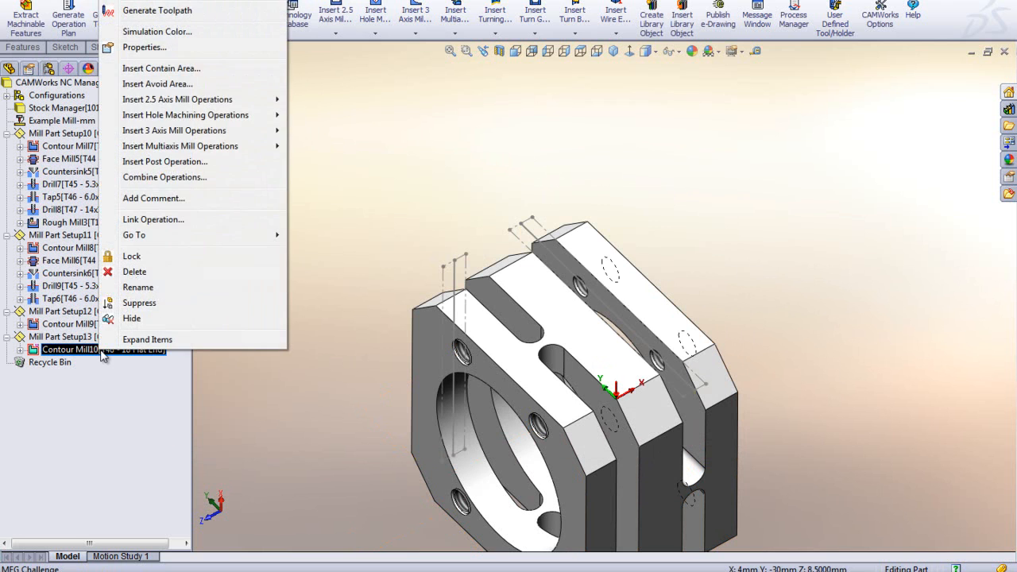
{"action": "left_click", "coordinate": [151, 11]}
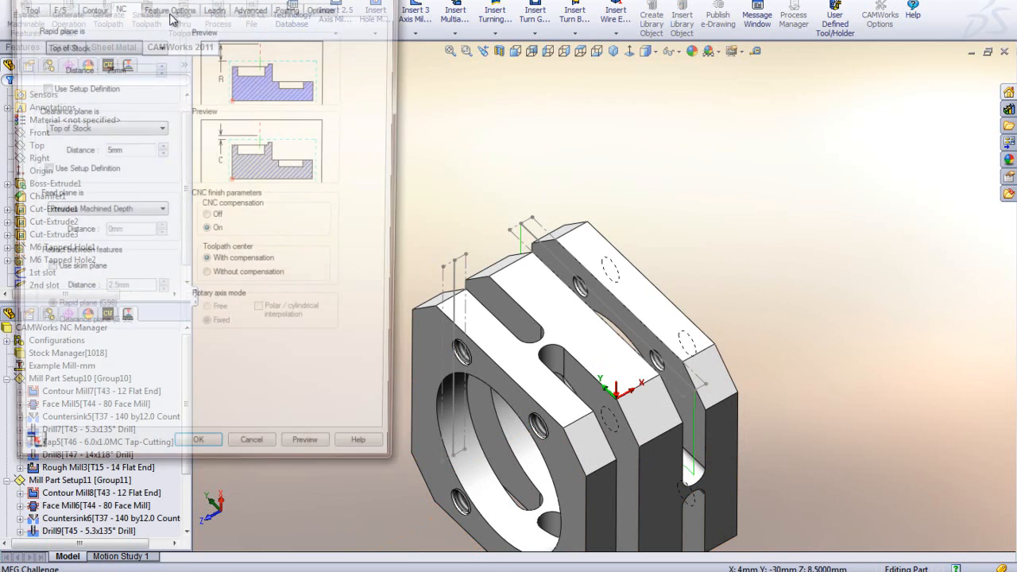
{"action": "left_click", "coordinate": [33, 7]}
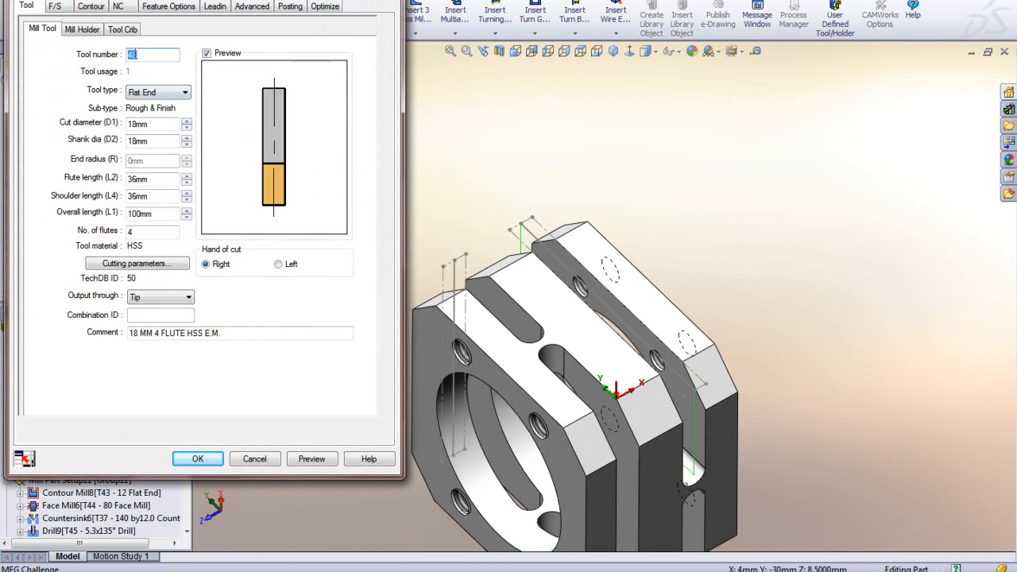
{"action": "left_click", "coordinate": [126, 30]}
{"action": "left_click_drag", "start_coordinate": [356, 92], "coordinate": [311, 221]}
{"action": "left_click", "coordinate": [127, 206]}
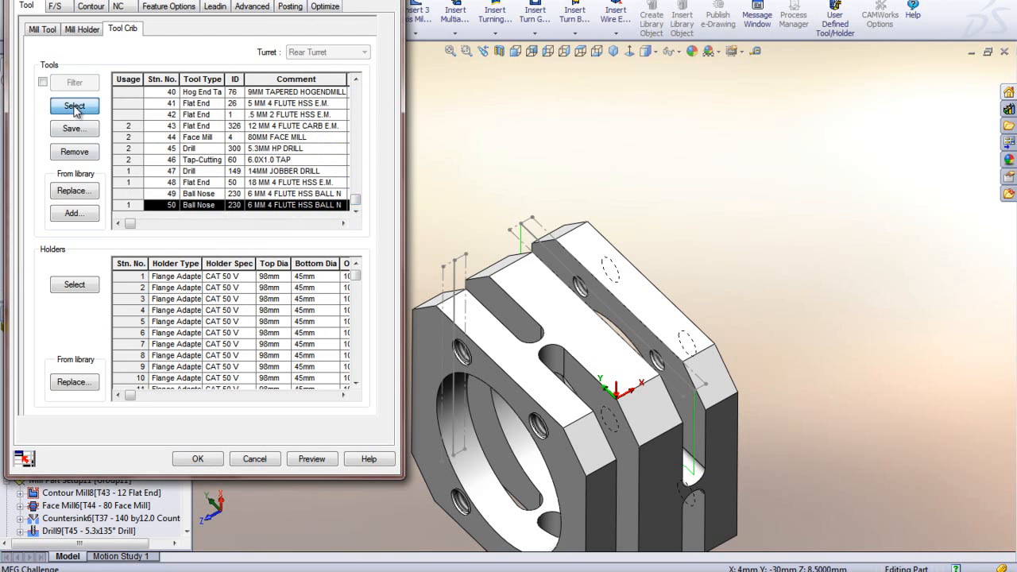
{"action": "left_click", "coordinate": [75, 107]}
{"action": "left_click", "coordinate": [173, 259]}
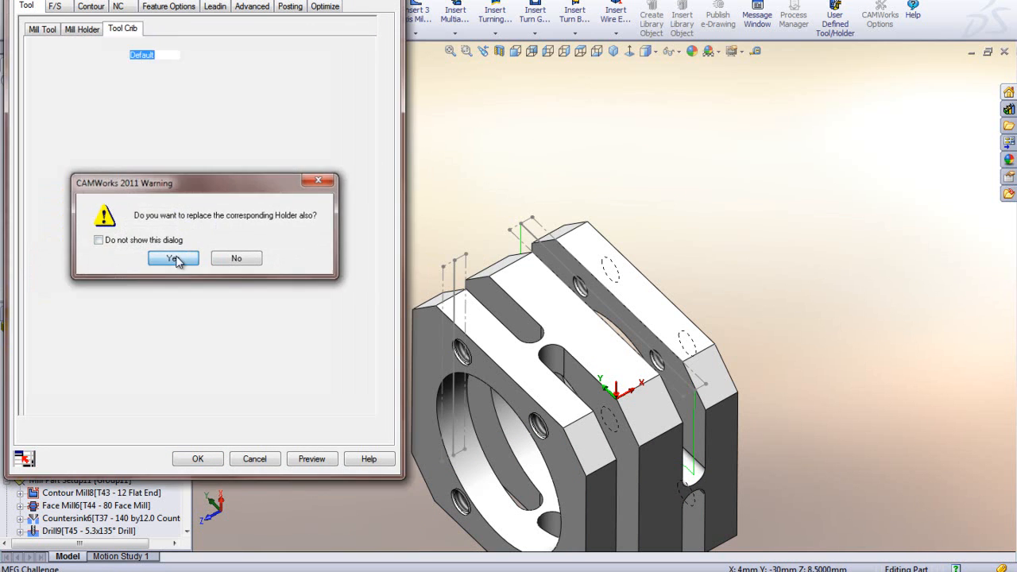
Step: Turn CNC compensation off and set the toolpath center to Without compensation
{"action": "left_click", "coordinate": [119, 6]}
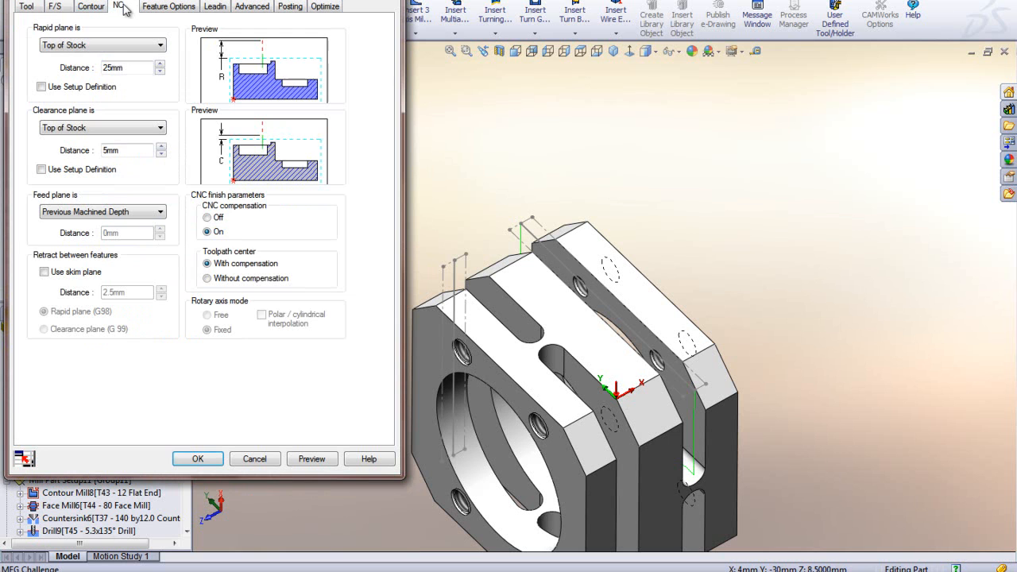
{"action": "left_click", "coordinate": [206, 218]}
{"action": "left_click", "coordinate": [206, 280]}
Step: Set the contour's first cut amount to 2 mm, enable Zigzag depth processing and accept the operation parameters
{"action": "left_click", "coordinate": [91, 7]}
{"action": "double_click", "coordinate": [339, 98]}
{"action": "type", "text": "2."}
{"action": "key", "text": "Tab"}
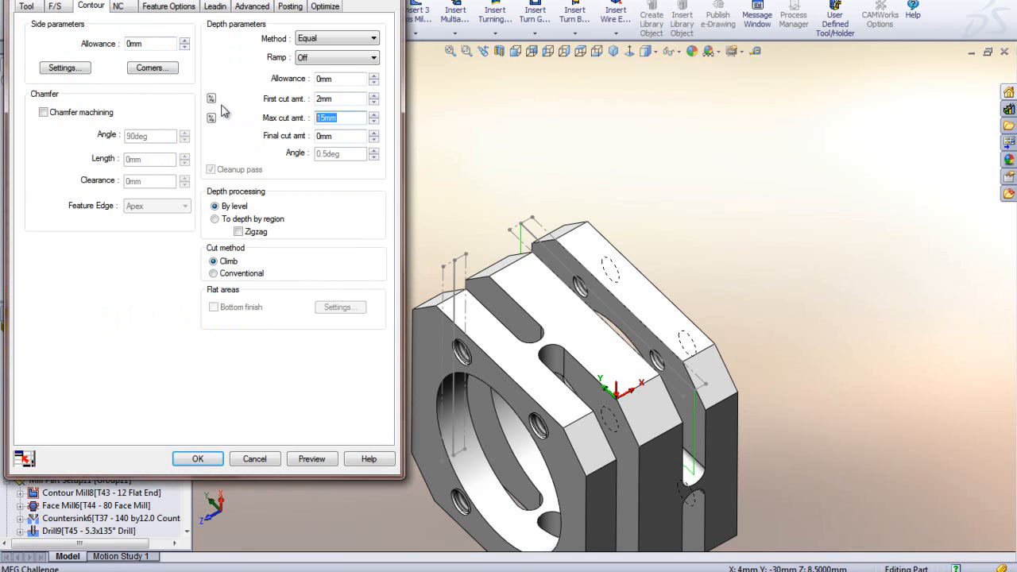
{"action": "left_click", "coordinate": [238, 232]}
{"action": "left_click", "coordinate": [198, 459]}
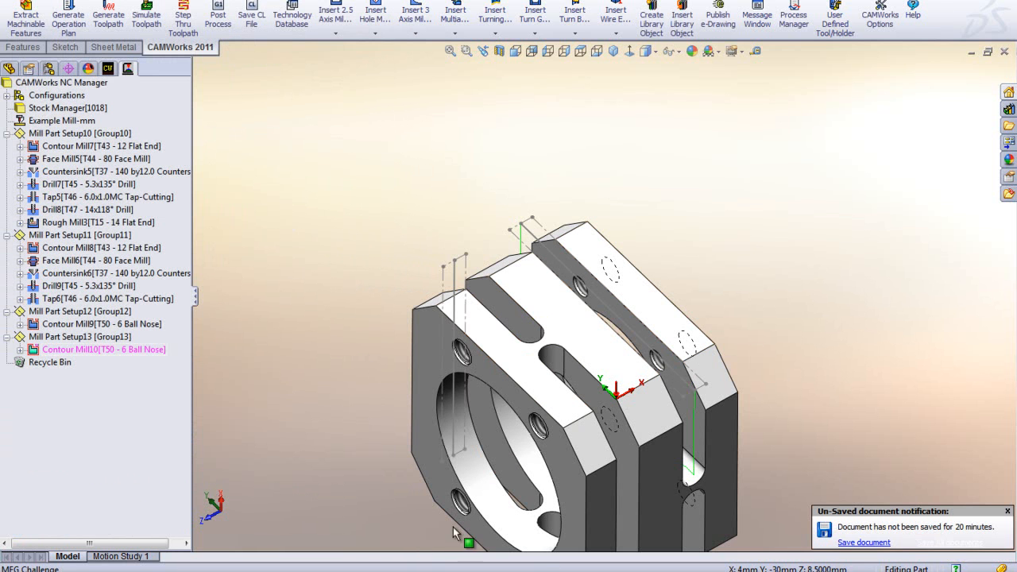
Step: Generate the toolpath for Contour Mill10 and run the toolpath simulation of the block through to the end
{"action": "right_click", "coordinate": [94, 350]}
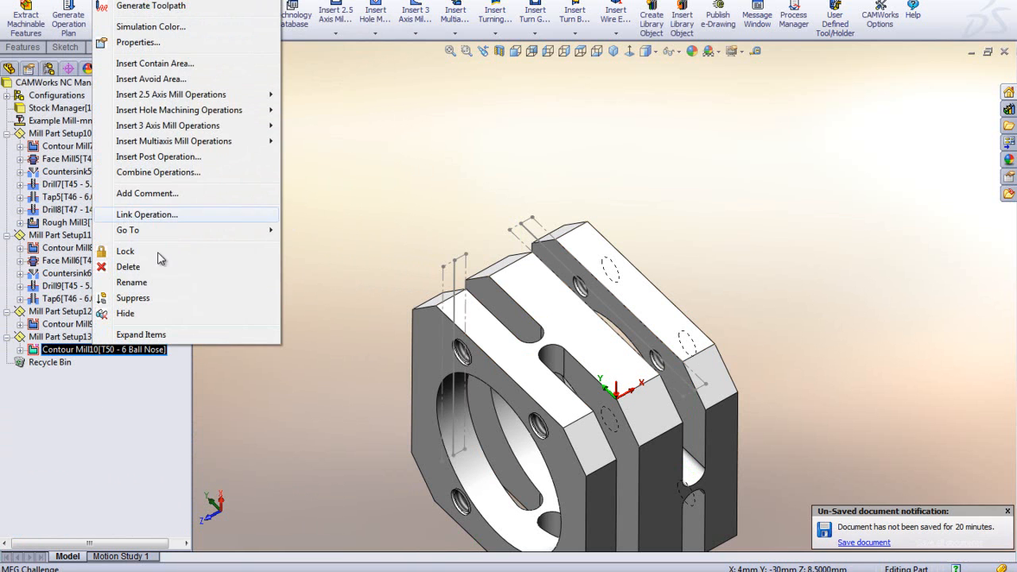
{"action": "left_click", "coordinate": [159, 7]}
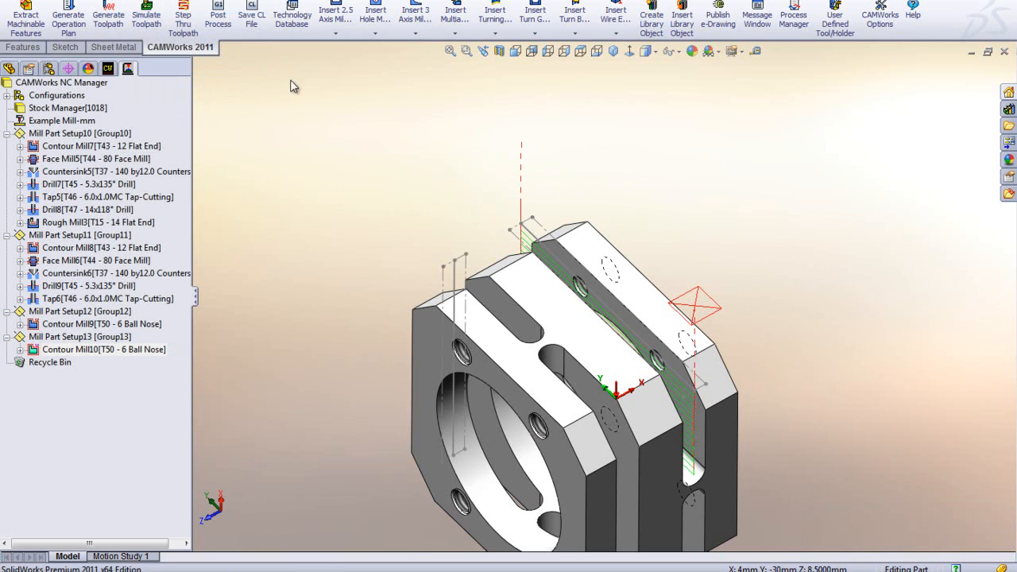
{"action": "left_click", "coordinate": [146, 16]}
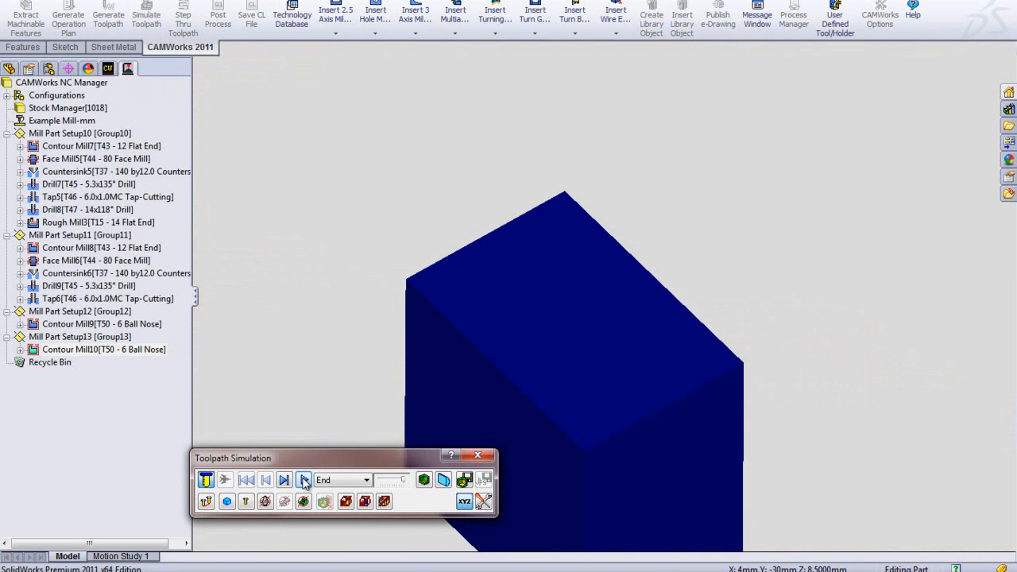
{"action": "left_click", "coordinate": [305, 474]}
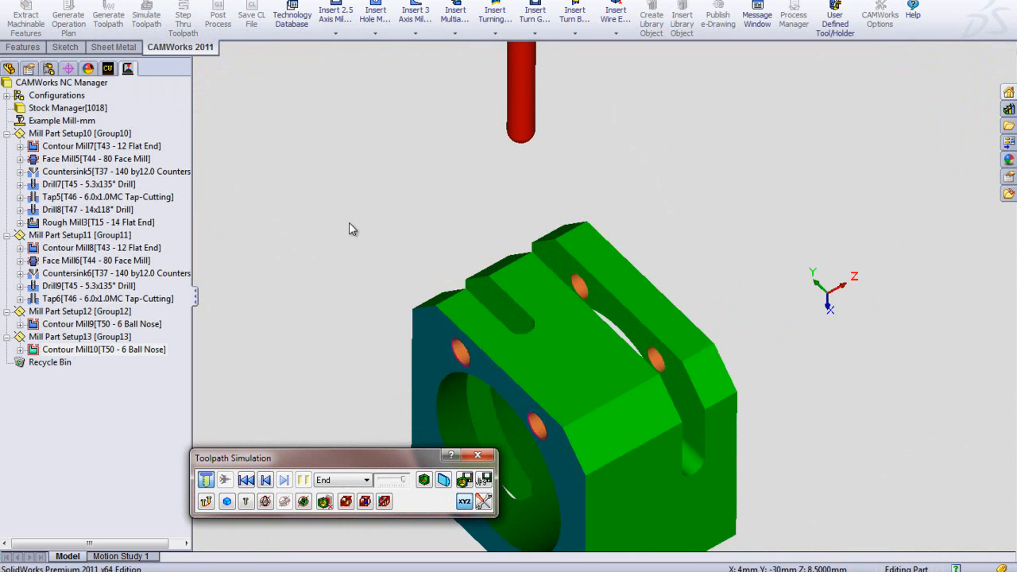
Step: Switch to the PowerPoint slide show and advance to the closing slide
{"action": "mouse_move", "coordinate": [763, 571]}
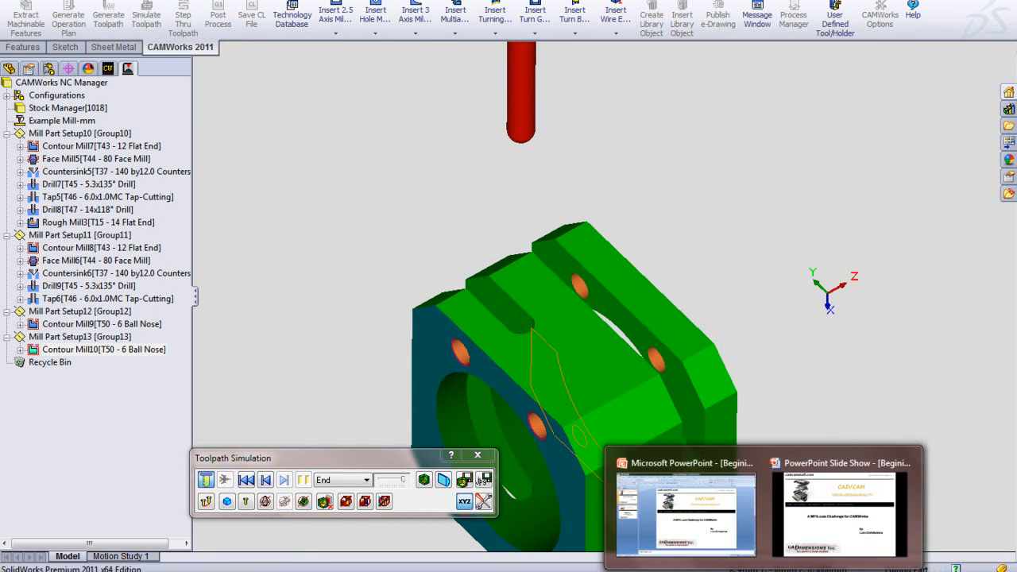
{"action": "left_click", "coordinate": [831, 526]}
{"action": "left_click", "coordinate": [658, 480]}
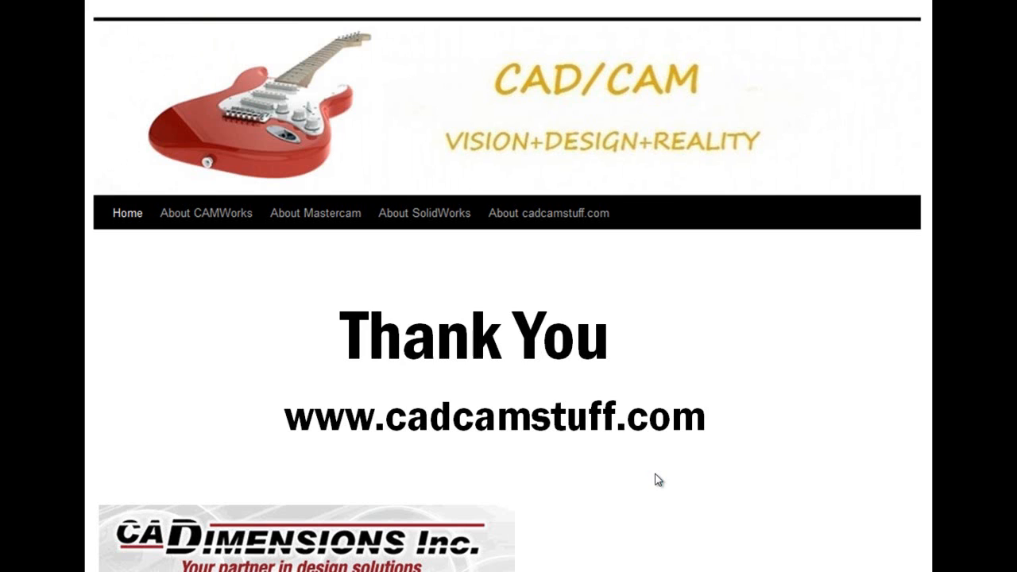